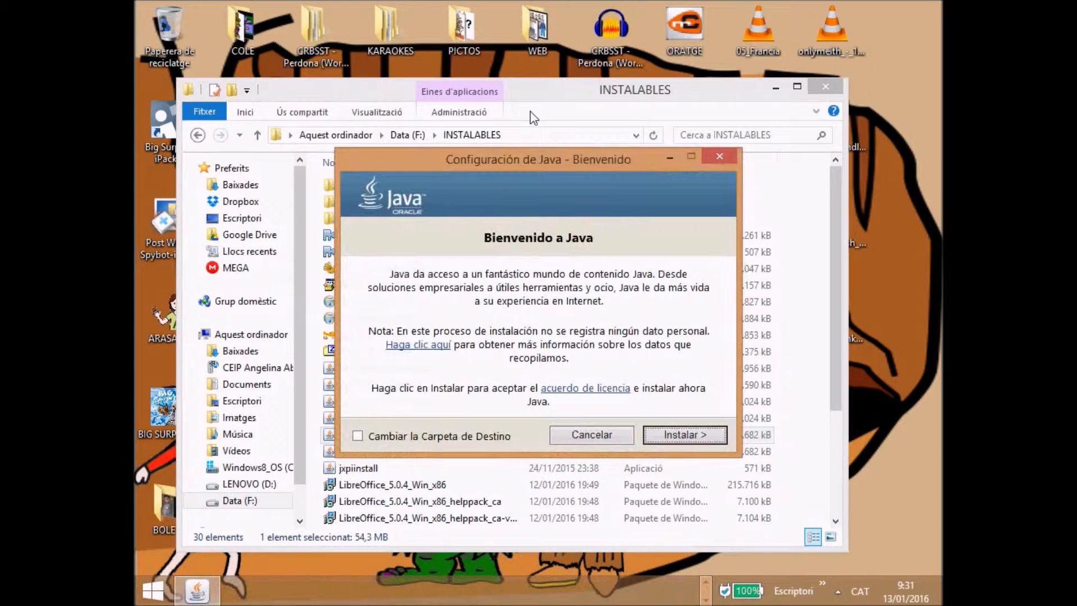
# Install Java with the default destination folder and close the finished setup.
pyautogui.click(662, 433)
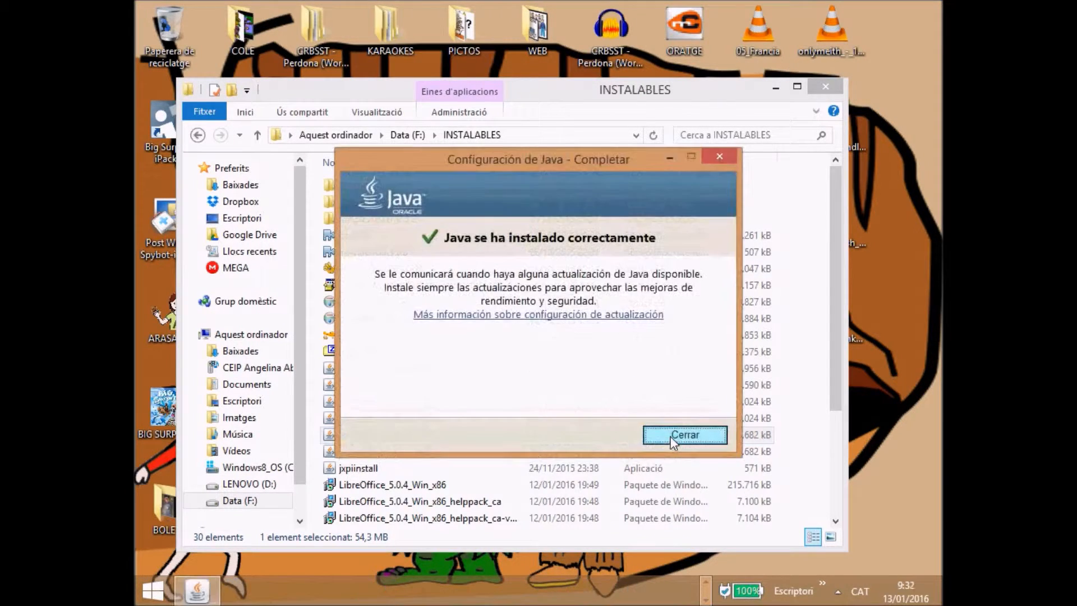
pyautogui.click(673, 435)
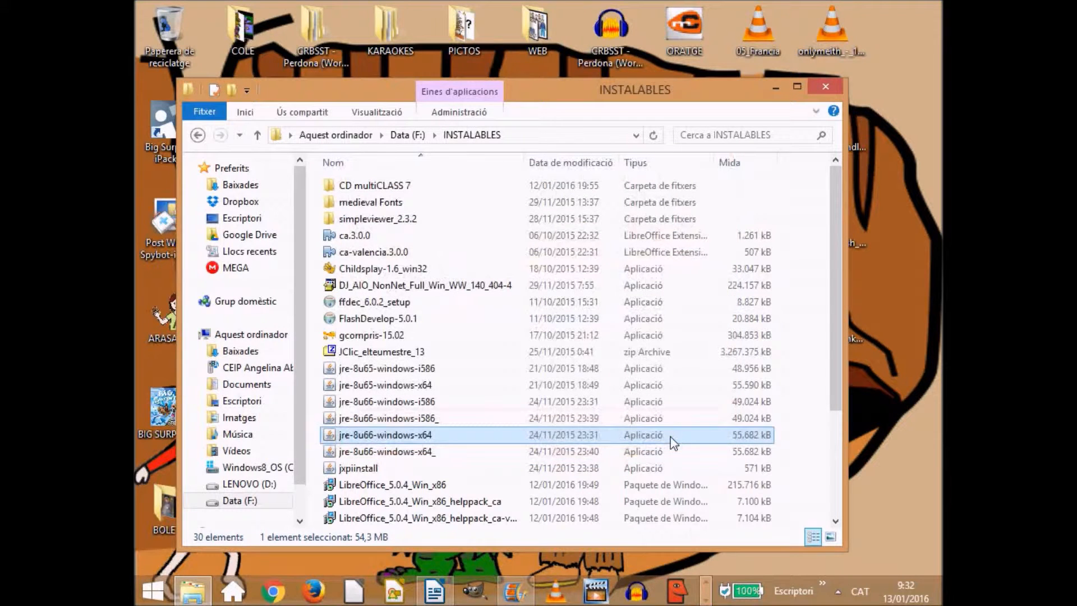
# Run jxpiinstall as administrator, install Java in the default destination folder and close the setup.
pyautogui.rightClick(371, 471)
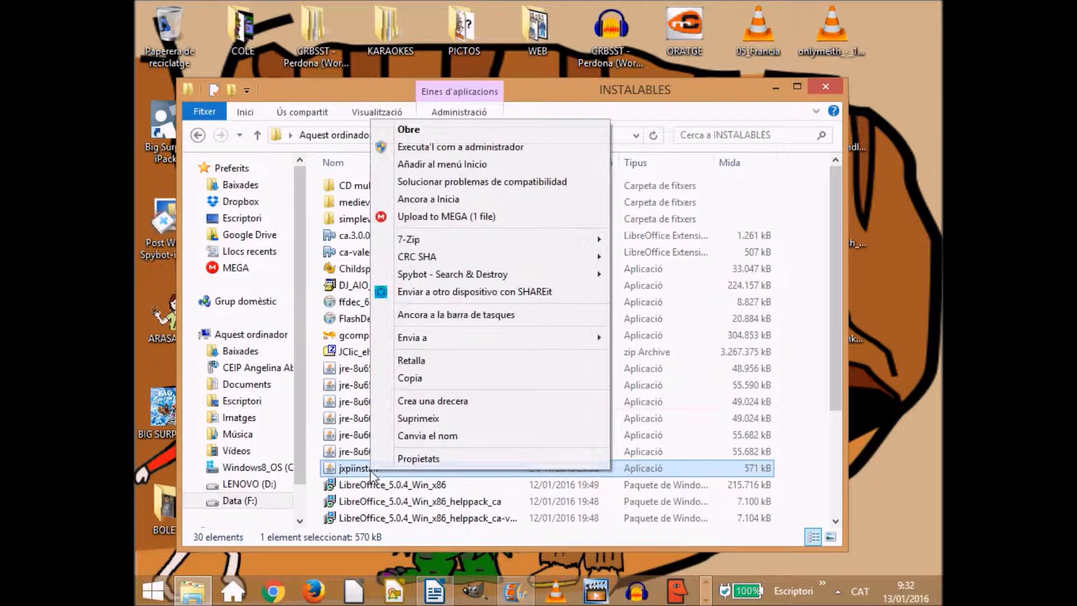
pyautogui.click(490, 149)
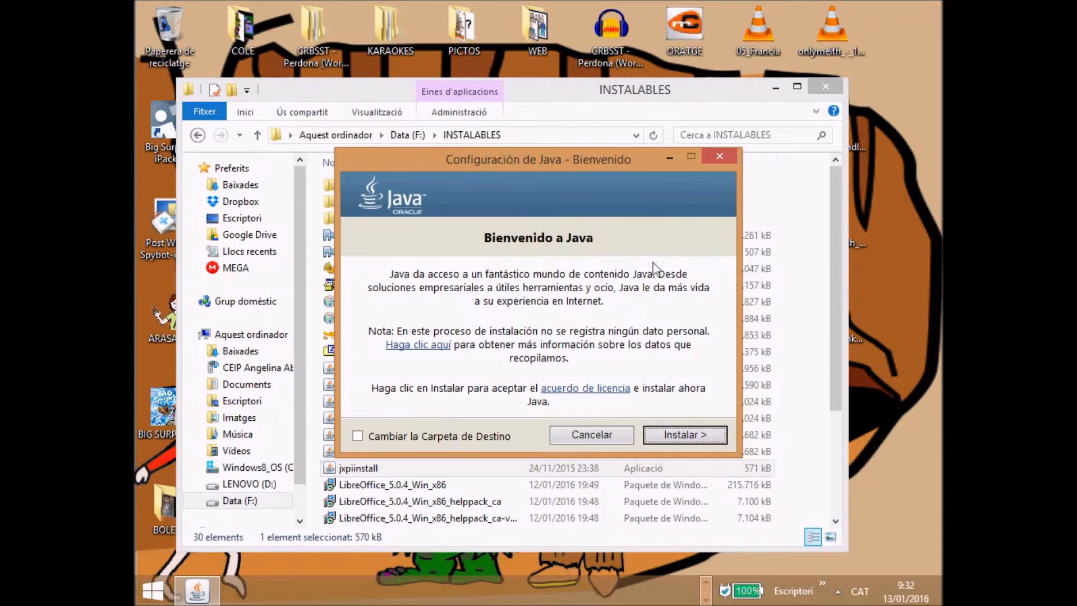
pyautogui.click(717, 439)
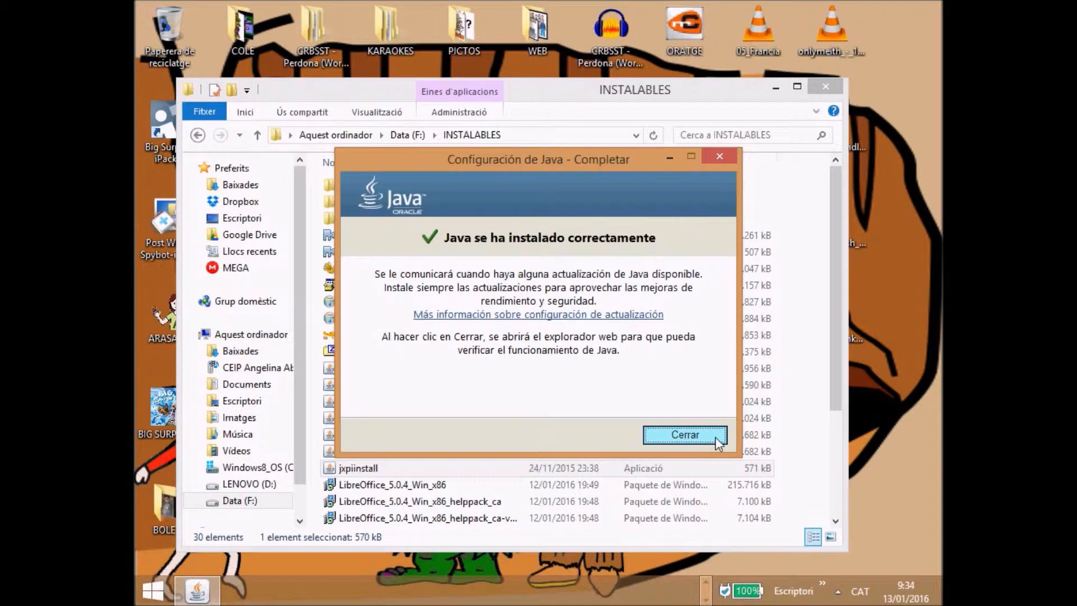
pyautogui.click(686, 435)
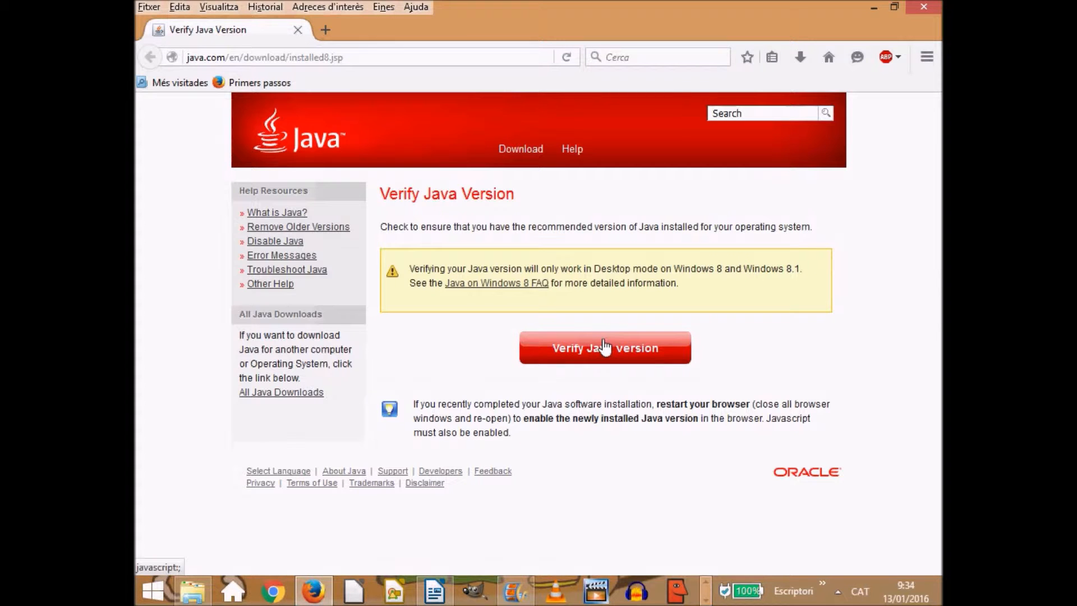
# Verify the installed Java version on java.com, allowing the Java Detection application to run.
pyautogui.click(604, 348)
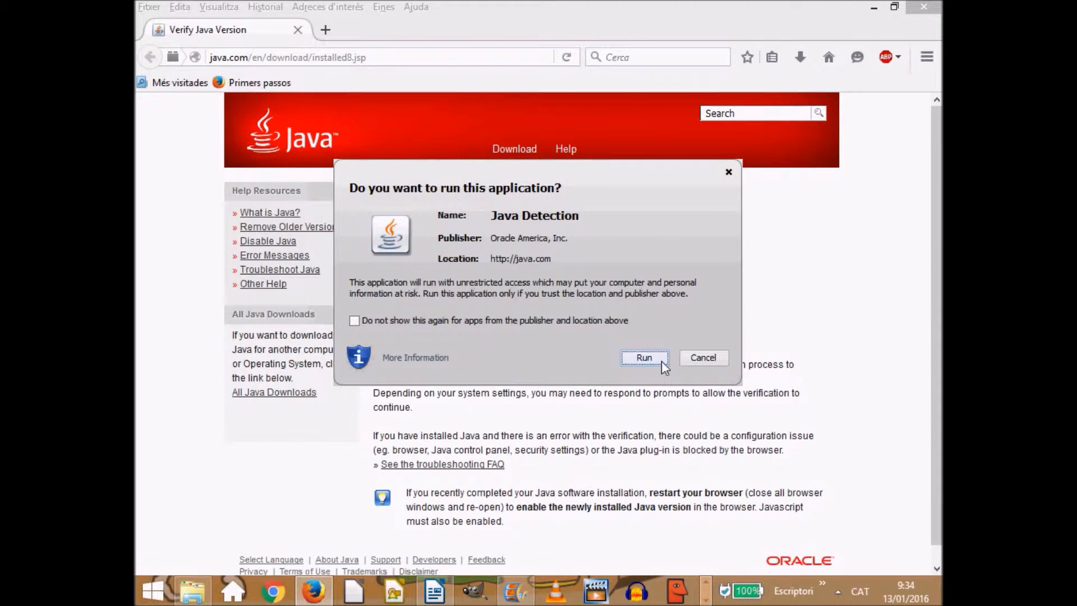
pyautogui.click(662, 362)
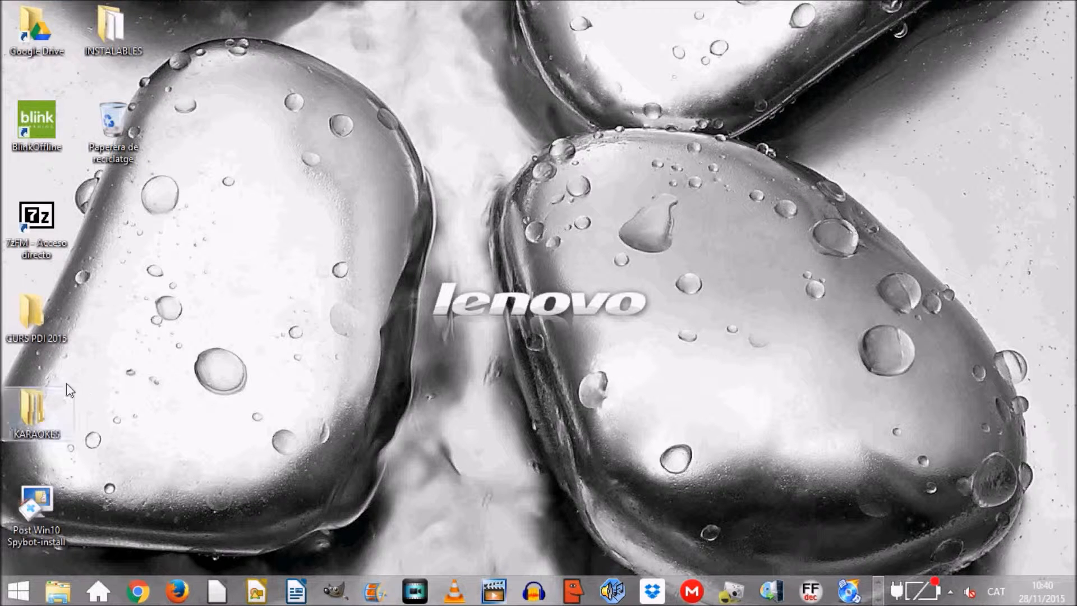
# Launch the jclic-0.2.3.4 installer as administrator from the INSTALABLES desktop folder, with Català as the installer language.
pyautogui.doubleClick(107, 31)
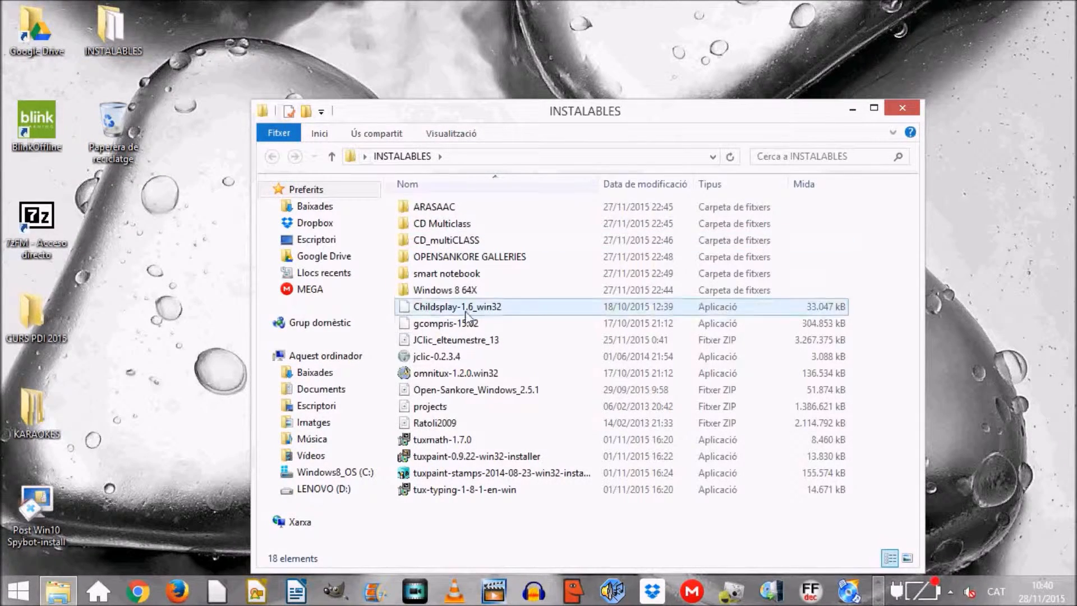
pyautogui.rightClick(435, 359)
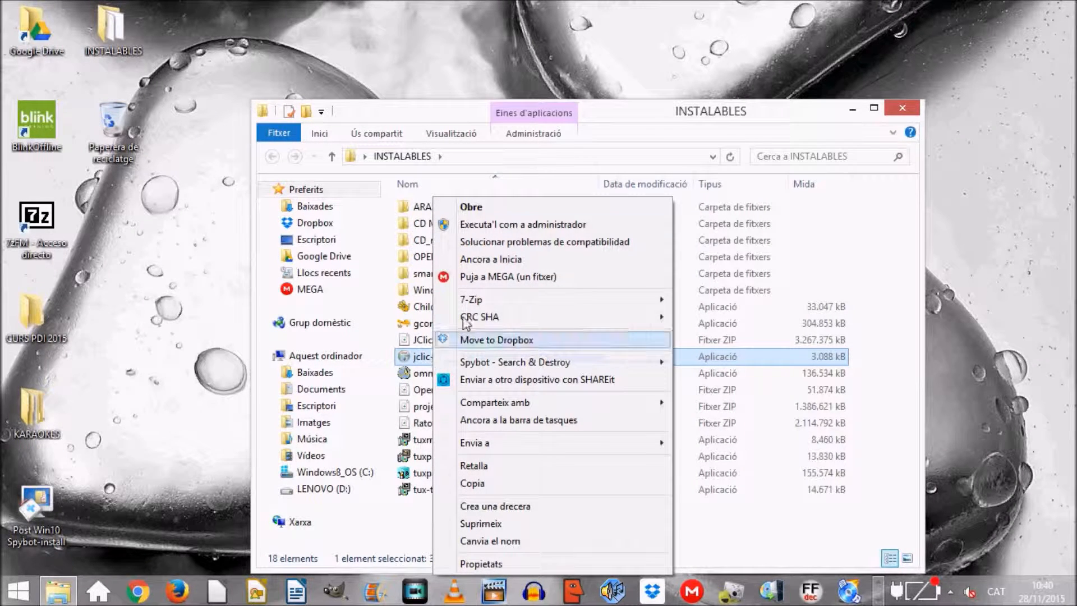
pyautogui.click(522, 225)
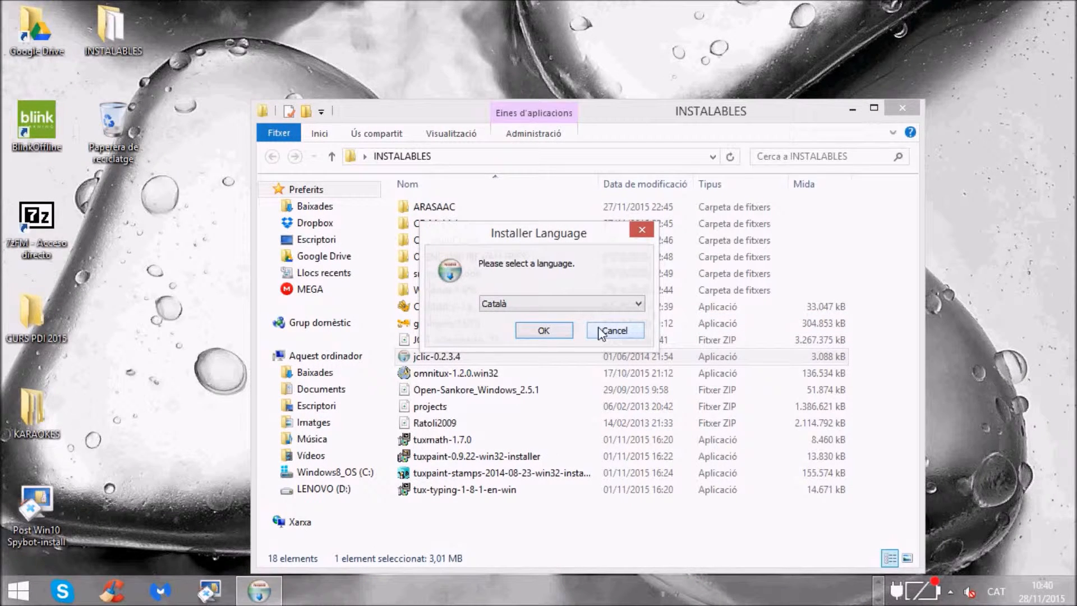
pyautogui.click(544, 330)
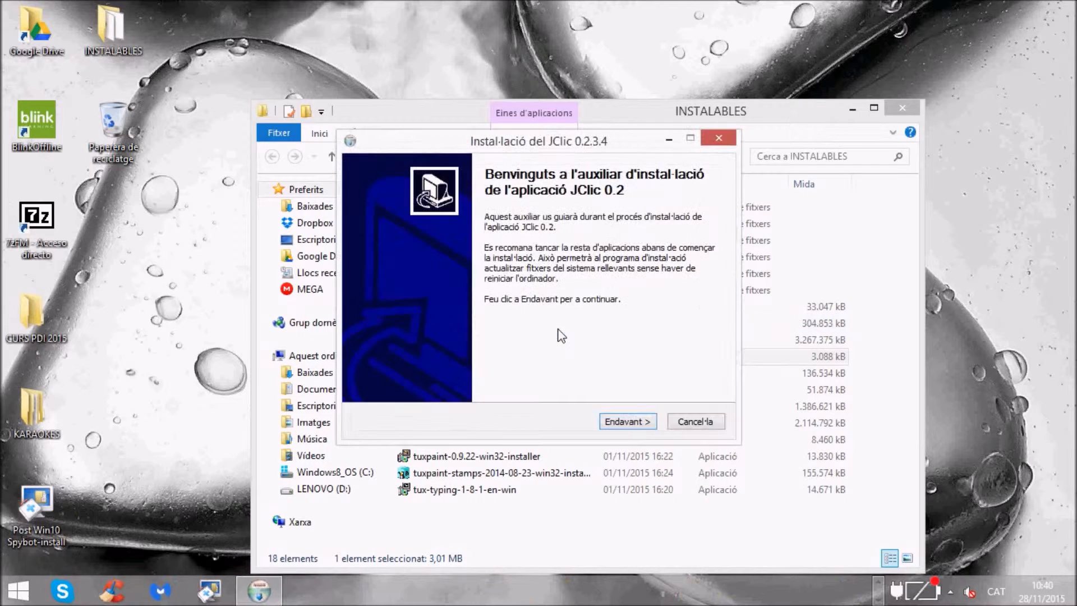
# Accept the licence, add the JClic applet component and install JClic into C:\Program Files (x86)\JClic, finishing the wizard.
pyautogui.click(638, 423)
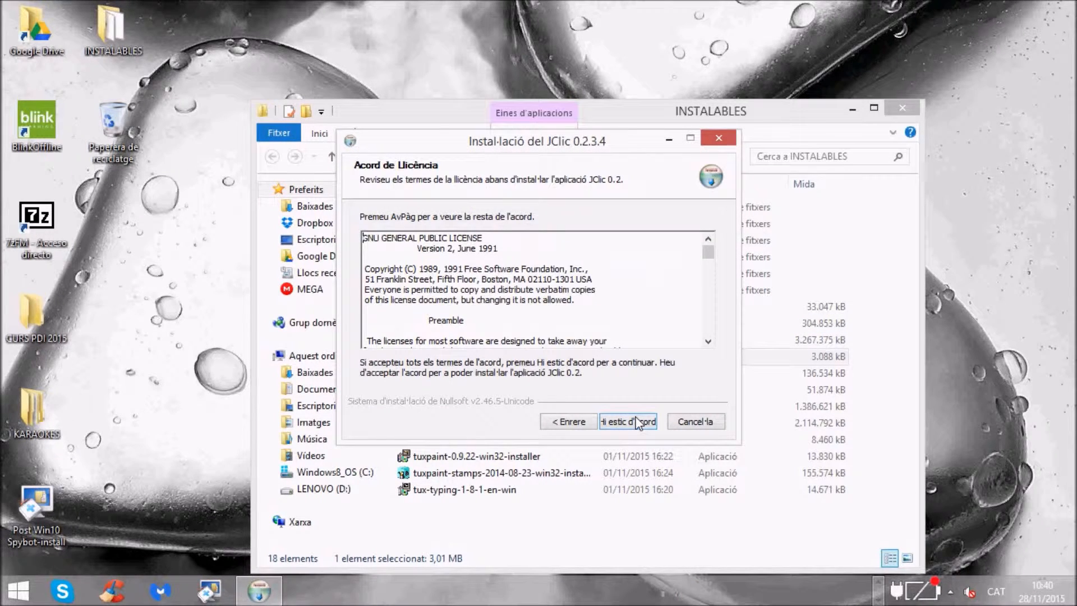
pyautogui.click(638, 423)
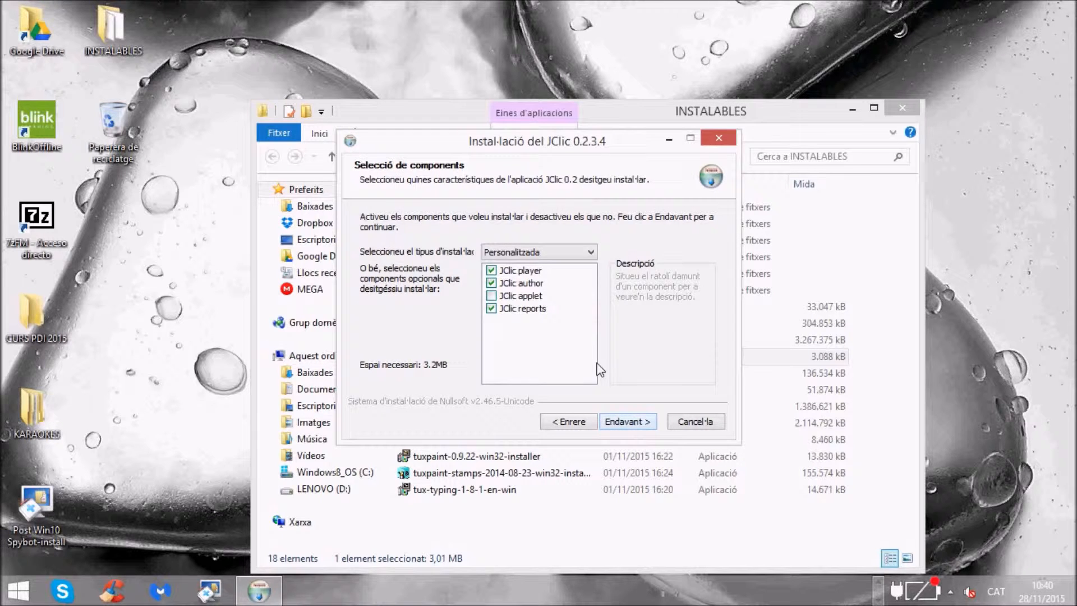
pyautogui.click(492, 298)
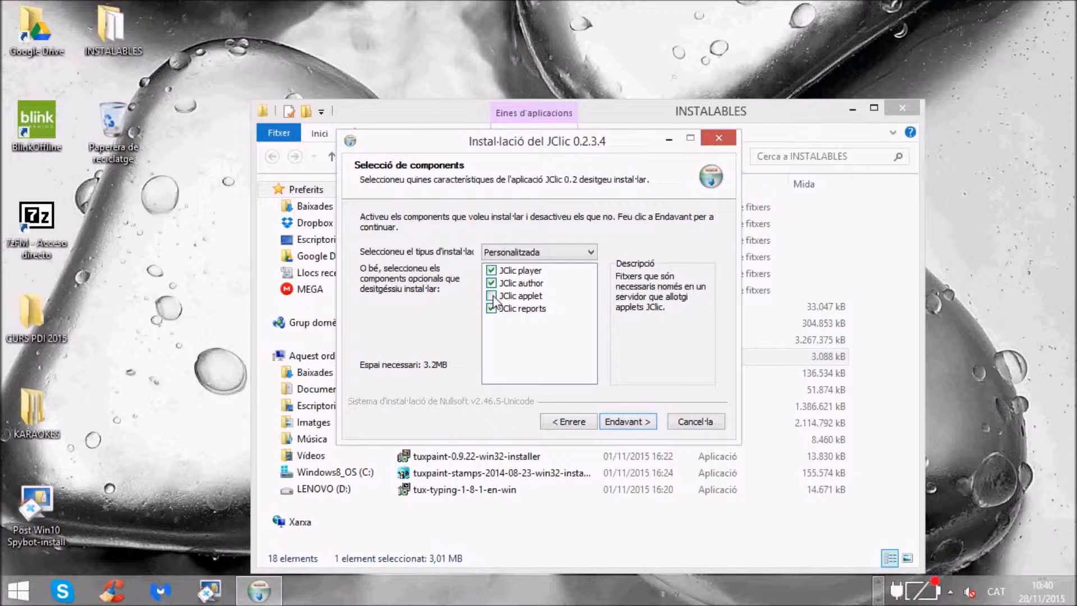
pyautogui.click(492, 296)
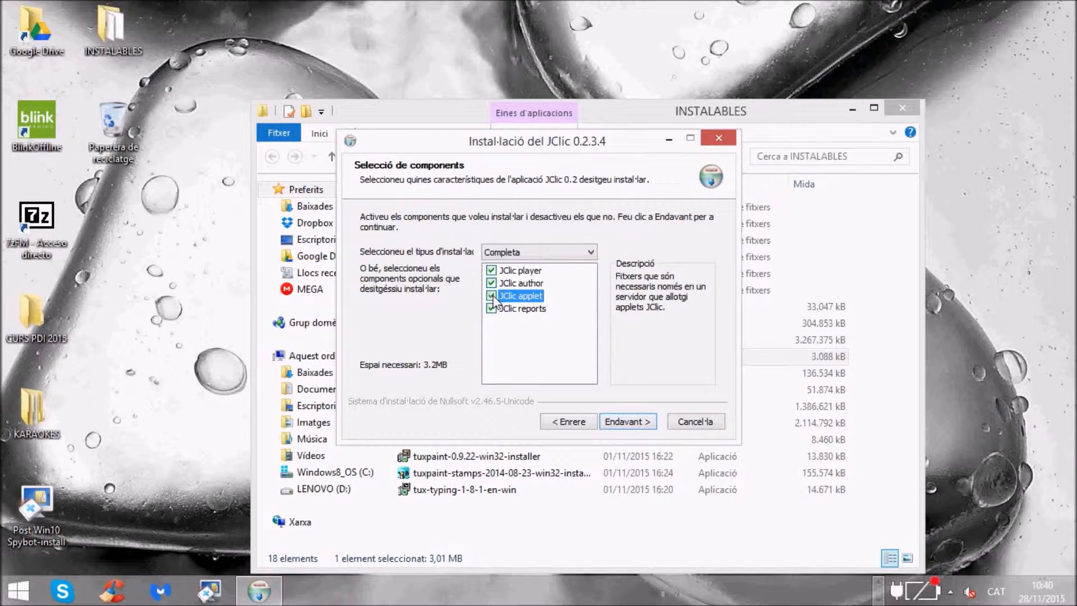
pyautogui.click(638, 423)
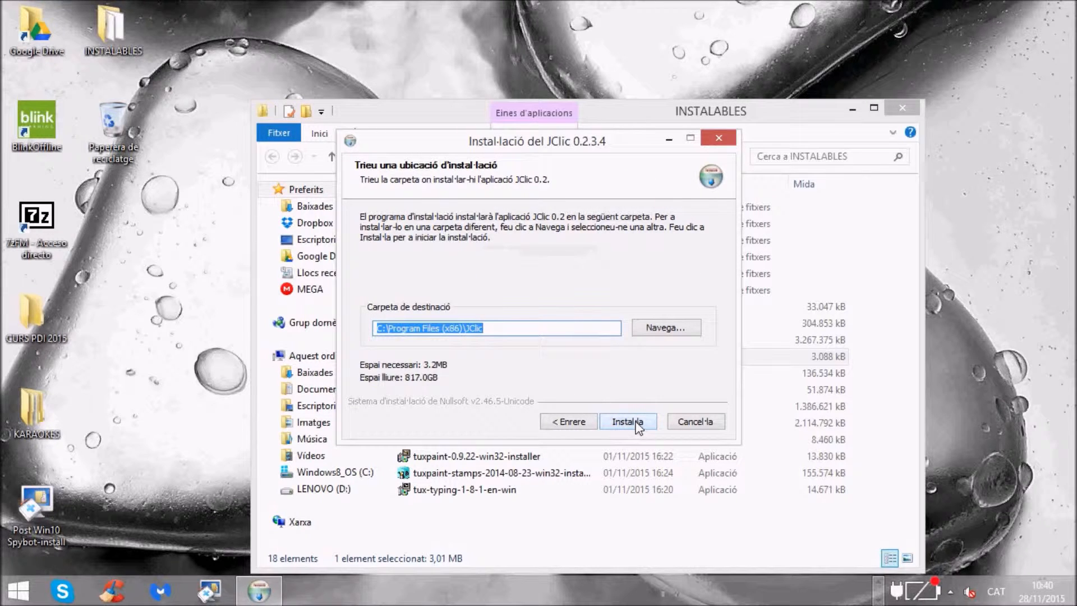
pyautogui.click(638, 424)
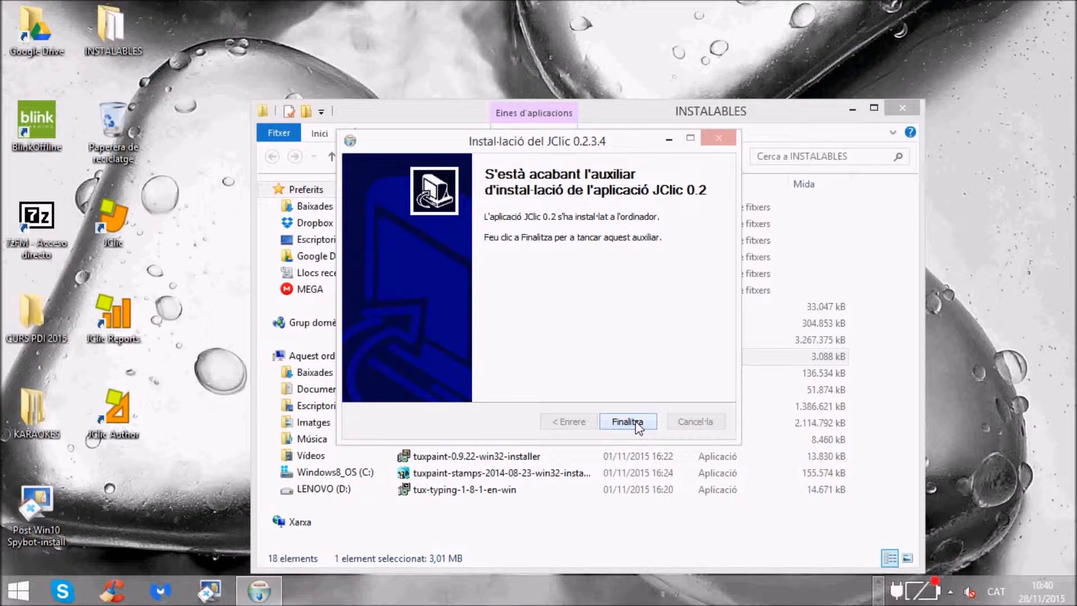
pyautogui.click(627, 422)
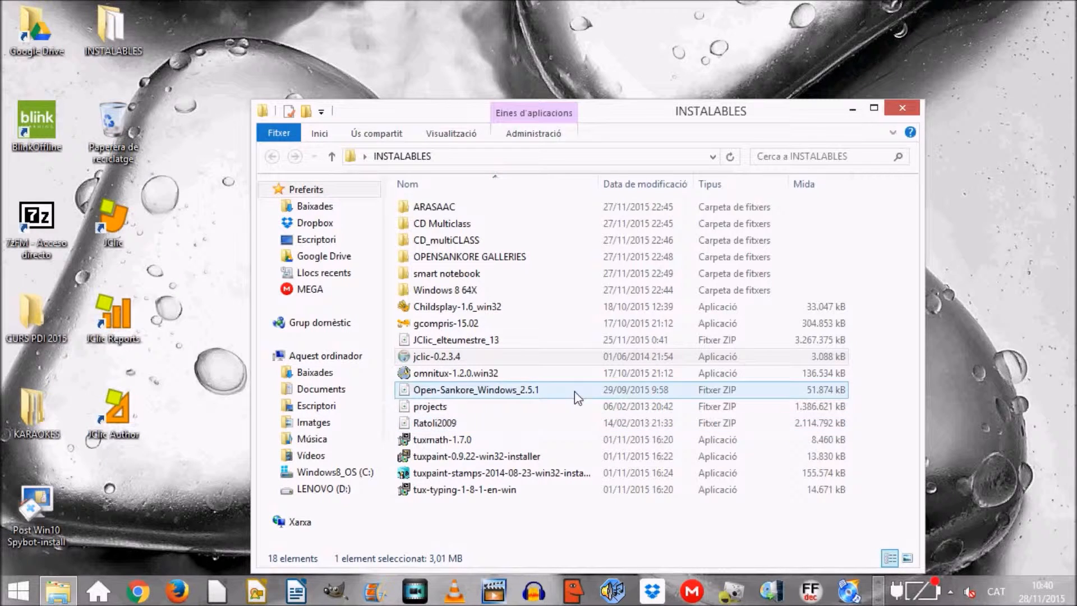
# Start JClic from its desktop shortcut as administrator and allow Java through the firewall on private networks.
pyautogui.click(116, 224)
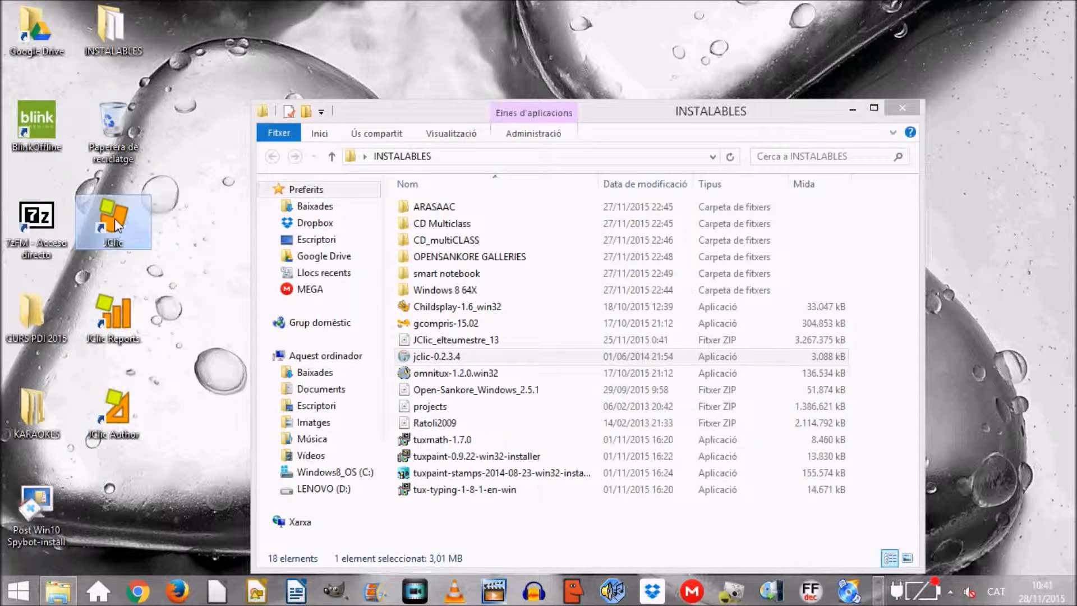
pyautogui.rightClick(115, 220)
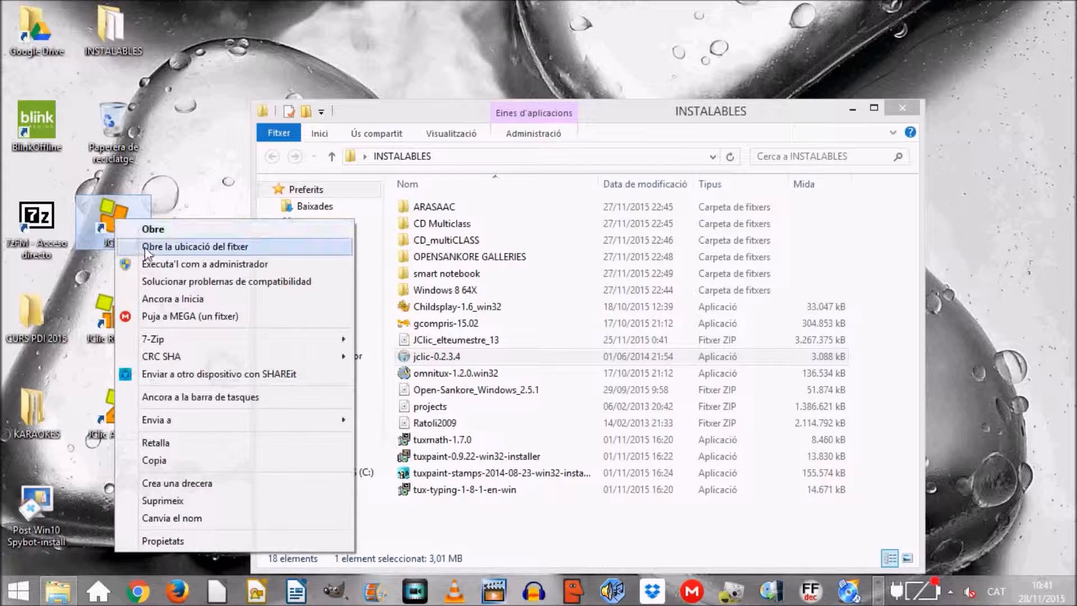
pyautogui.click(164, 269)
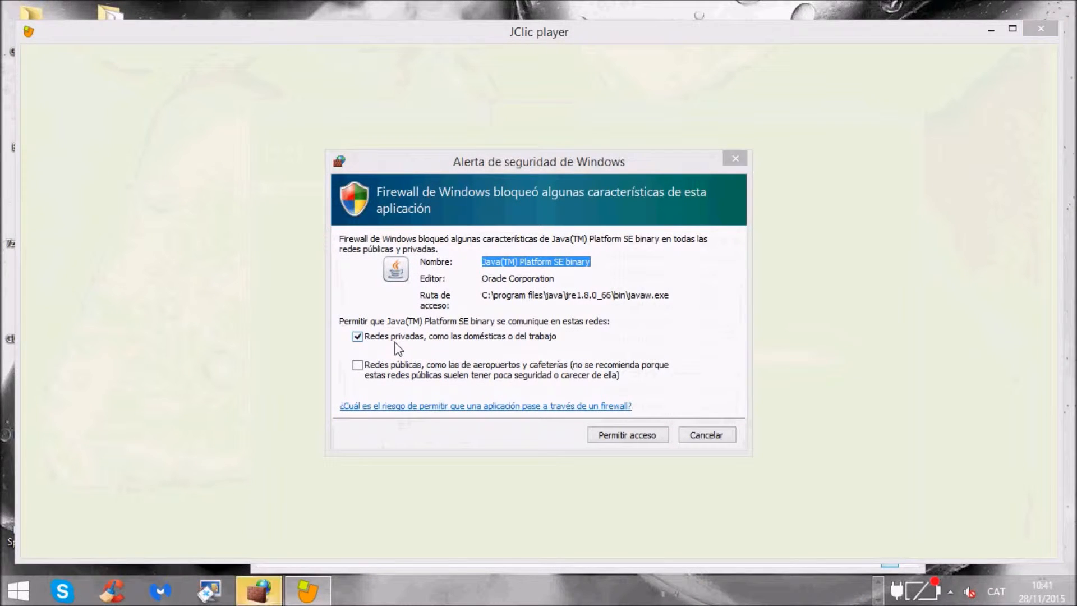
pyautogui.click(633, 439)
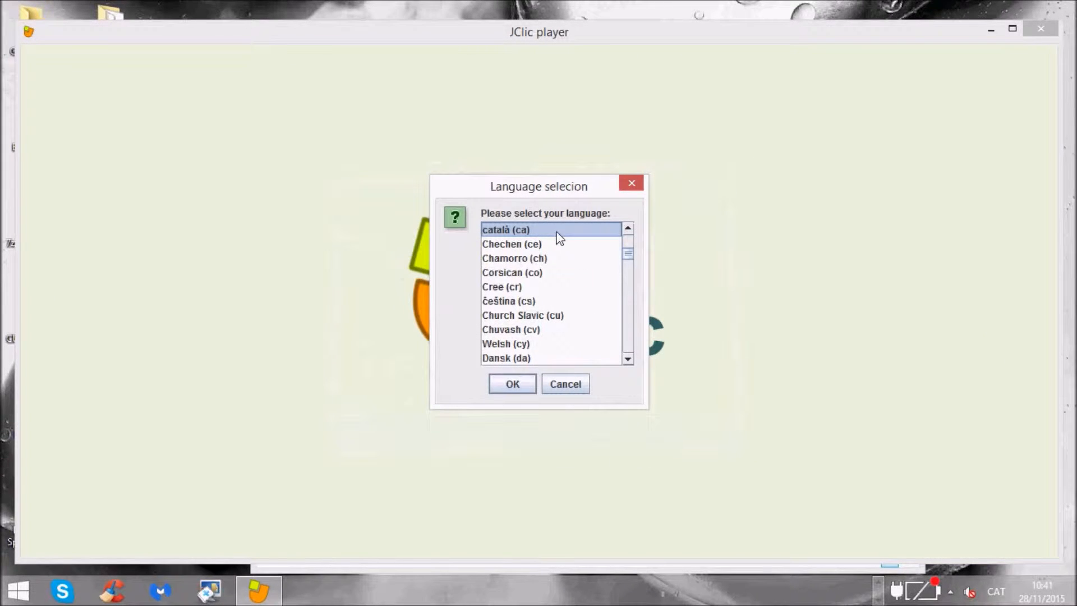
# Set the JClic language to català with the default data folder, then maximize the player and close it.
pyautogui.click(520, 385)
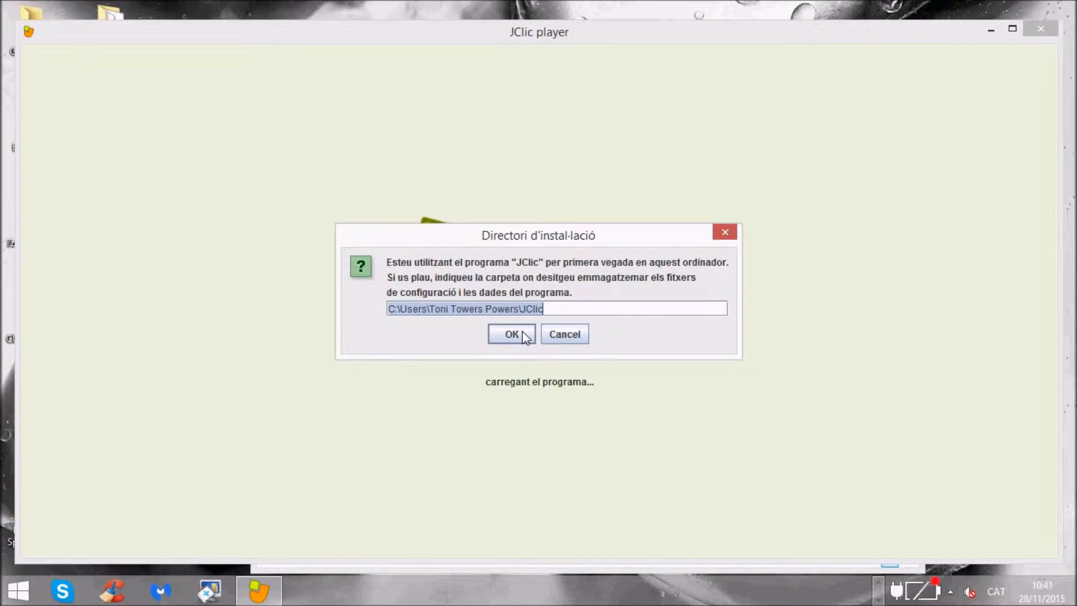
pyautogui.click(521, 336)
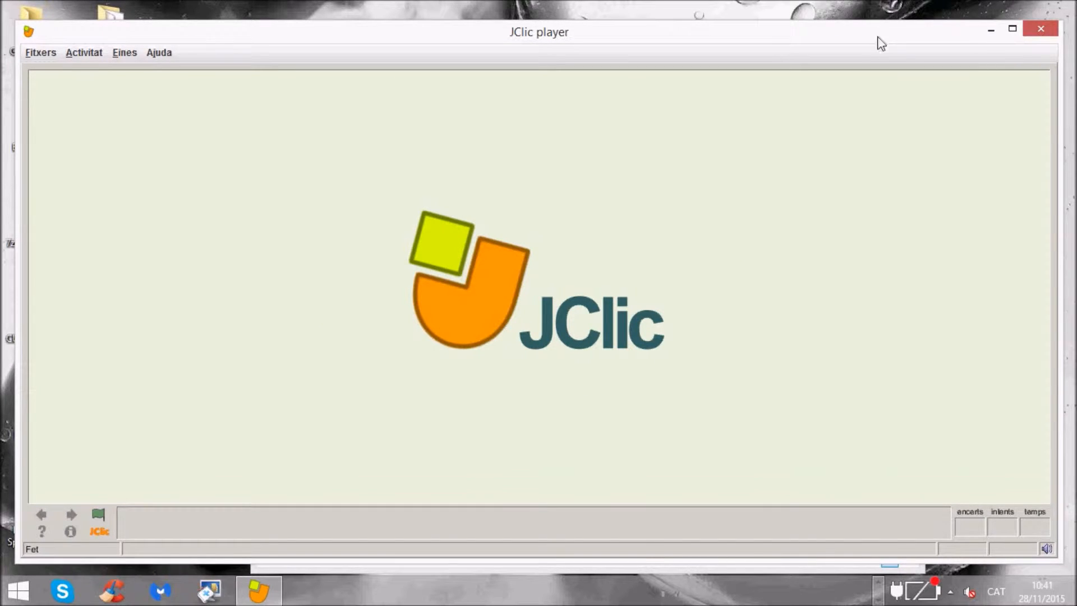
pyautogui.click(1012, 31)
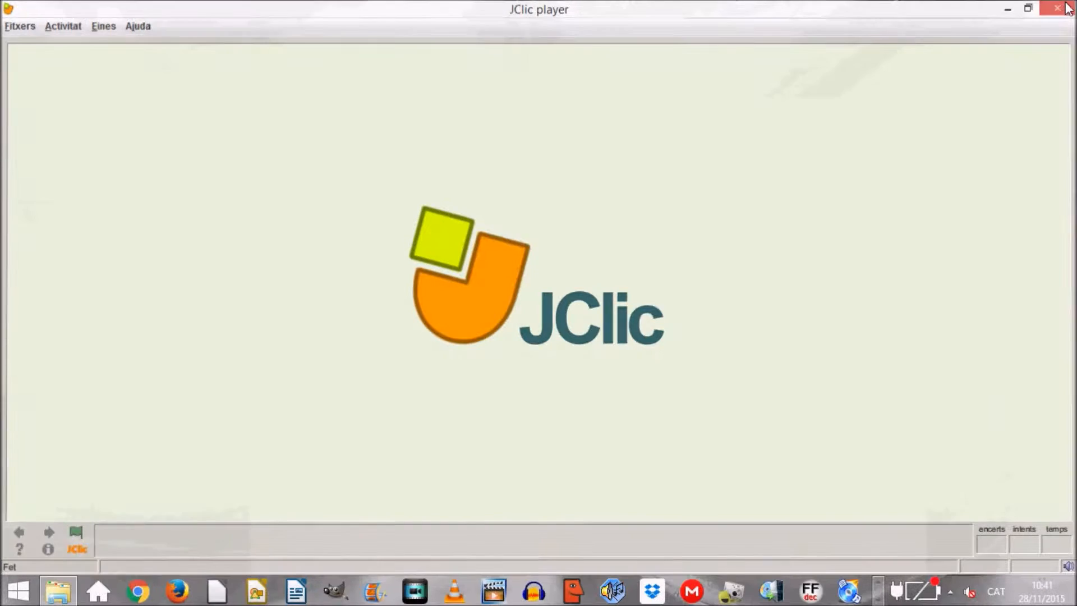
pyautogui.click(1068, 8)
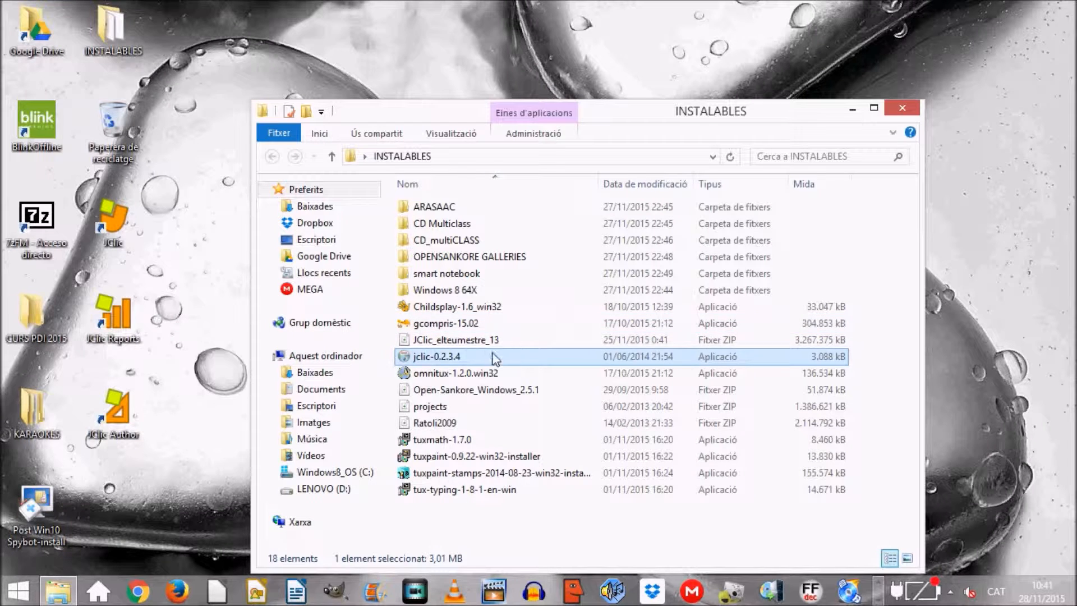
# Open the Ratoli2009 ZIP file from the INSTALABLES folder with 7-Zip File Manager in a maximized window.
pyautogui.press('Up')
pyautogui.press('Down')
pyautogui.click(443, 424)
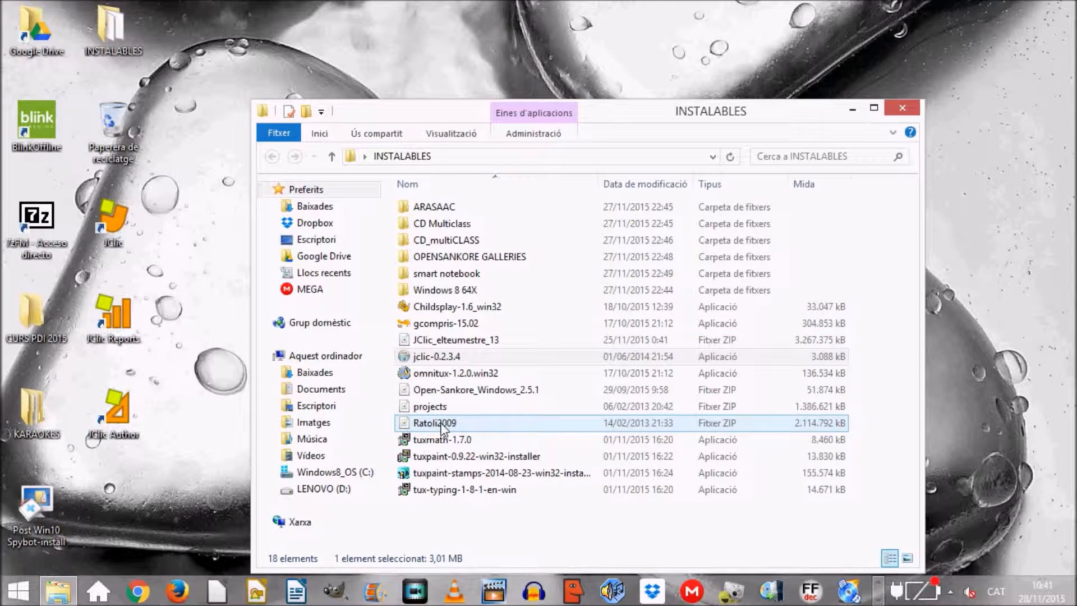
pyautogui.doubleClick(443, 425)
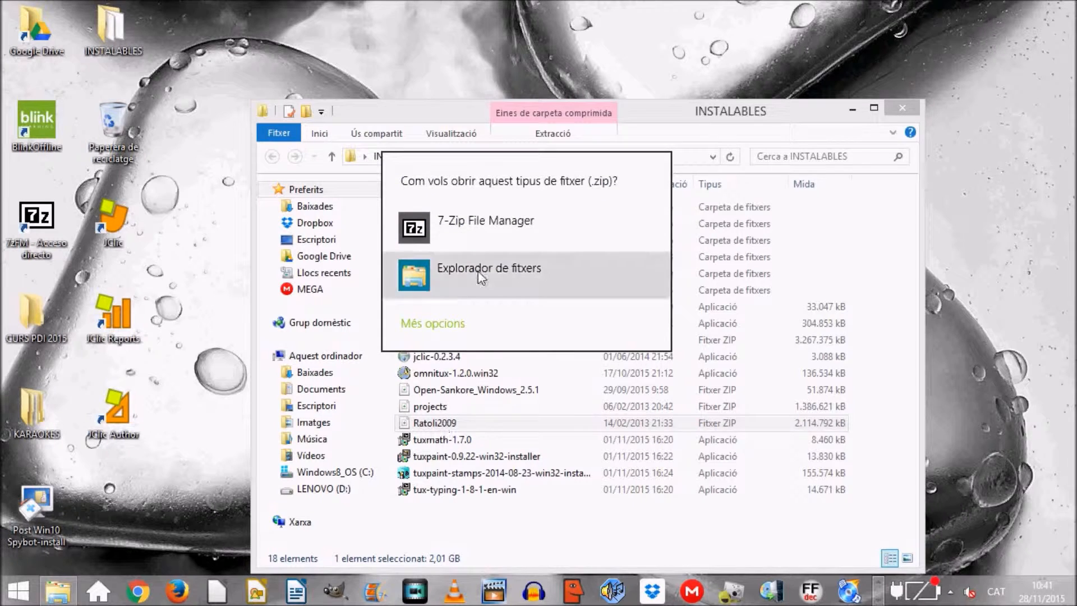
pyautogui.click(486, 229)
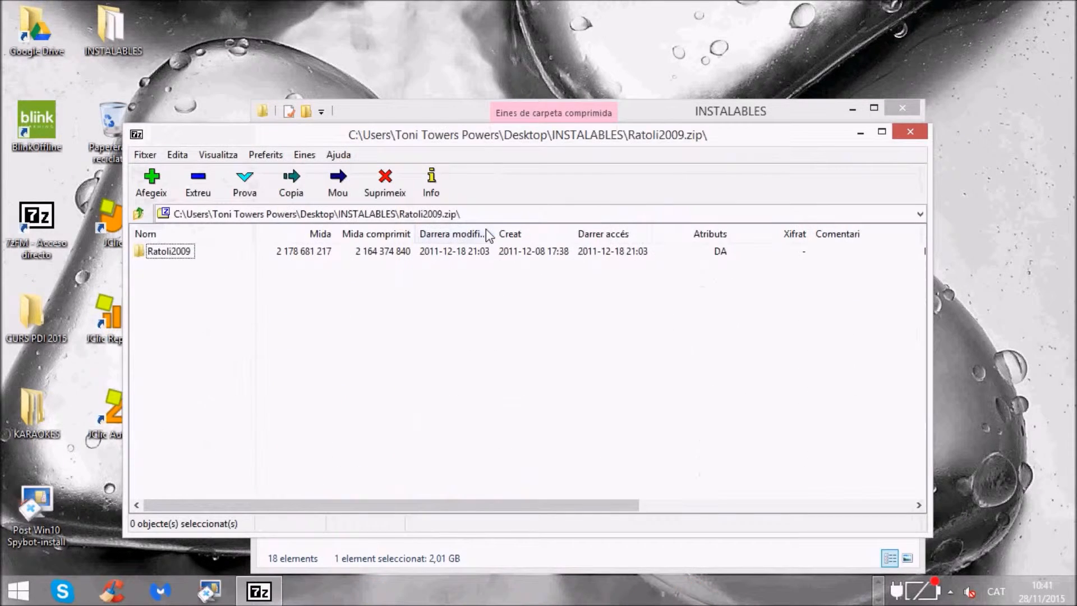
pyautogui.click(882, 131)
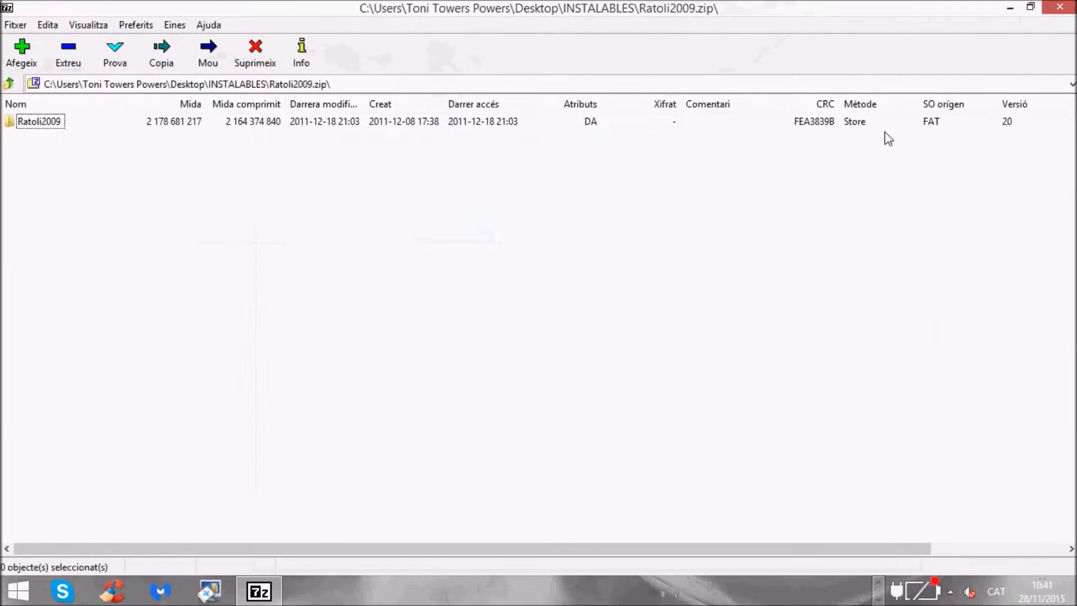
# Extract the Ratoli2009 folder from the archive into JClic\projects inside the user's profile folder.
pyautogui.click(25, 122)
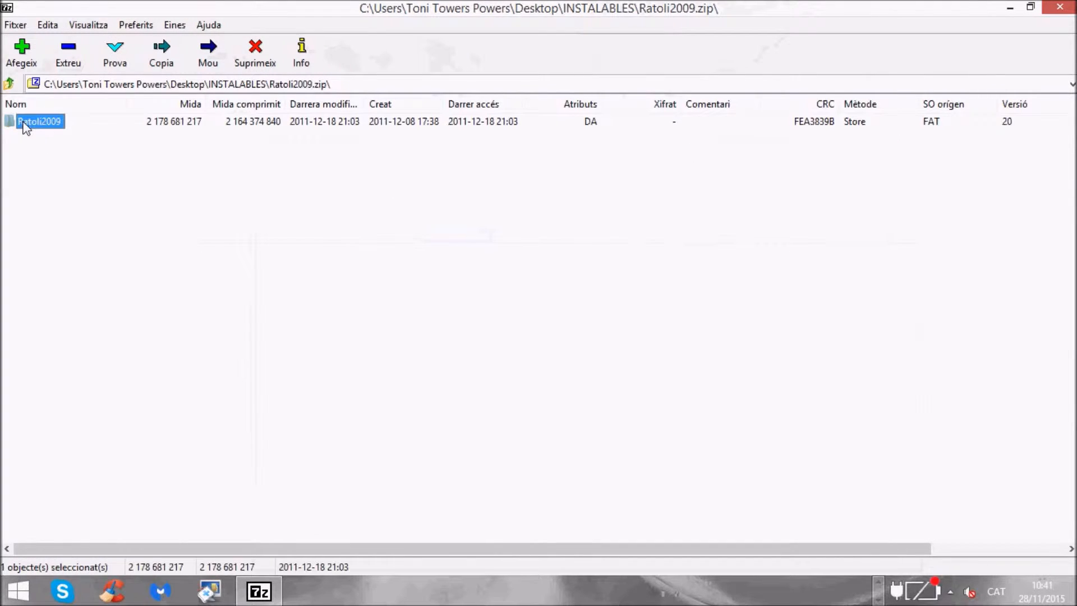
pyautogui.click(68, 63)
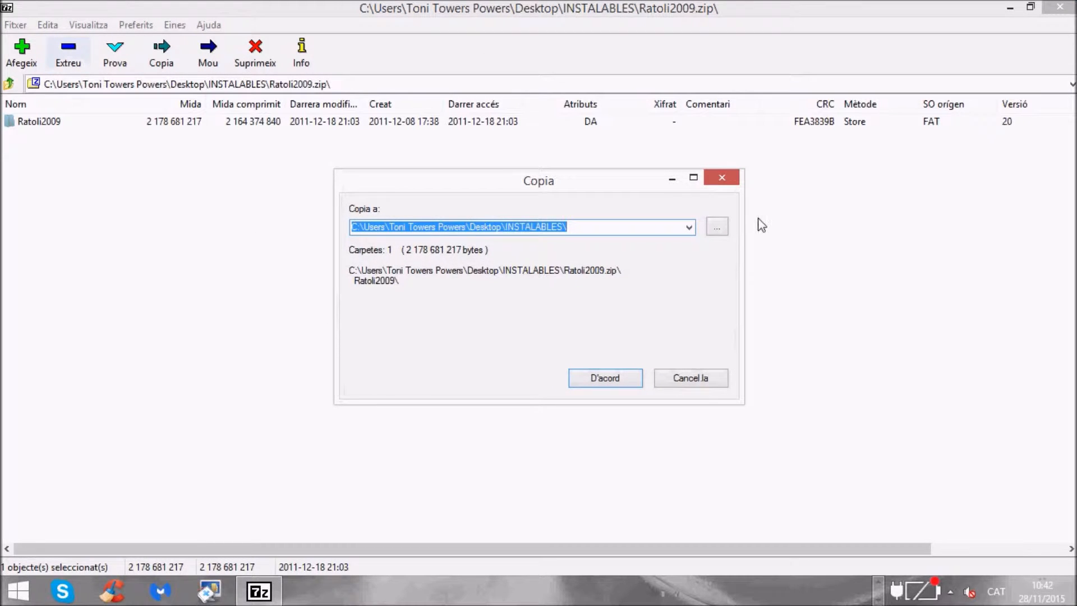
pyautogui.click(723, 230)
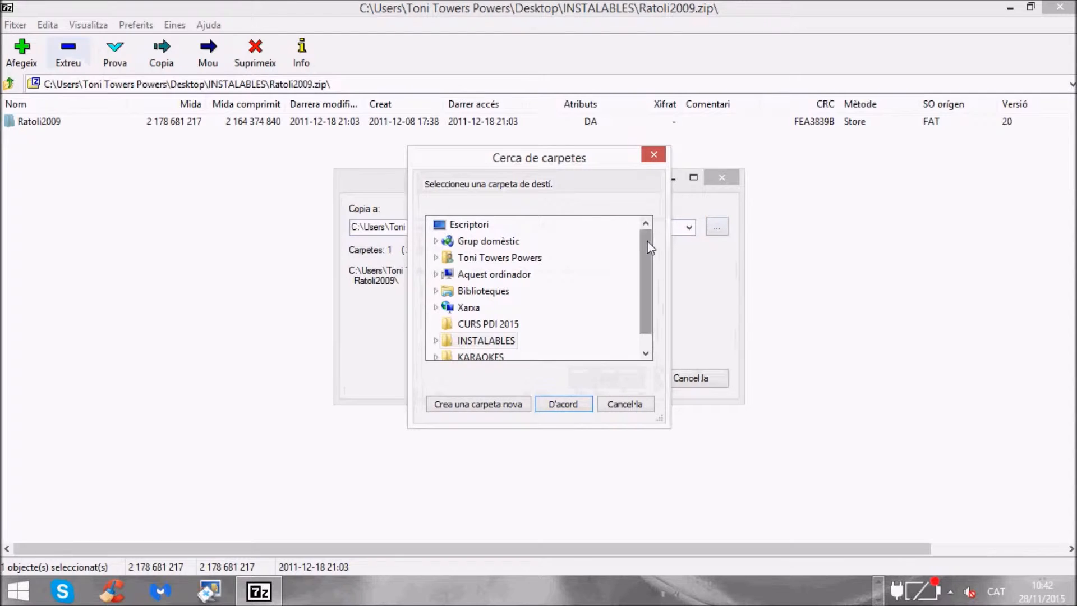
pyautogui.doubleClick(494, 260)
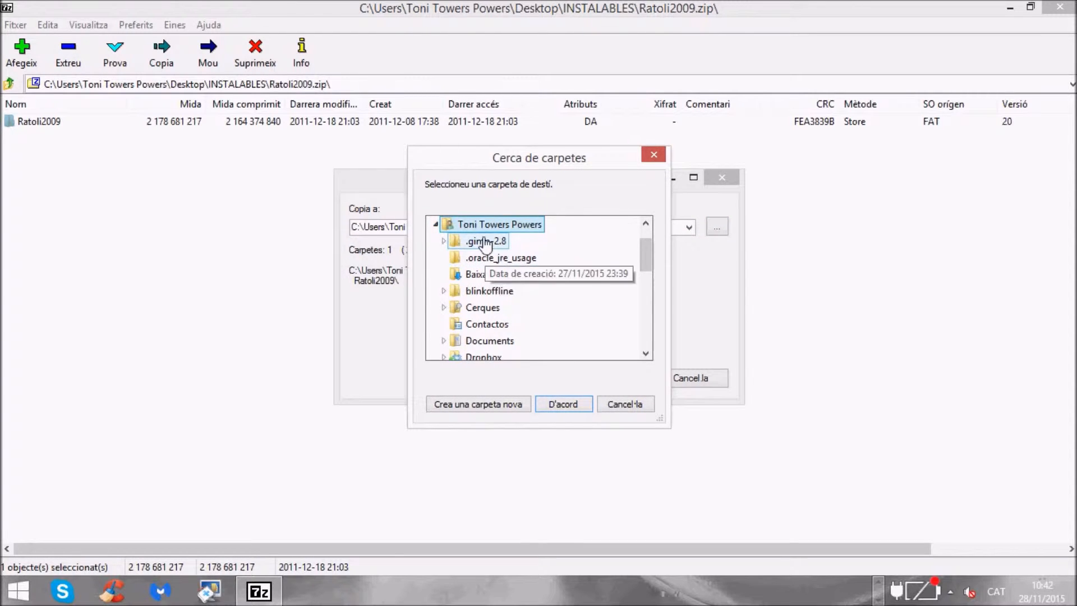
pyautogui.moveTo(645, 248); pyautogui.dragTo(649, 290)
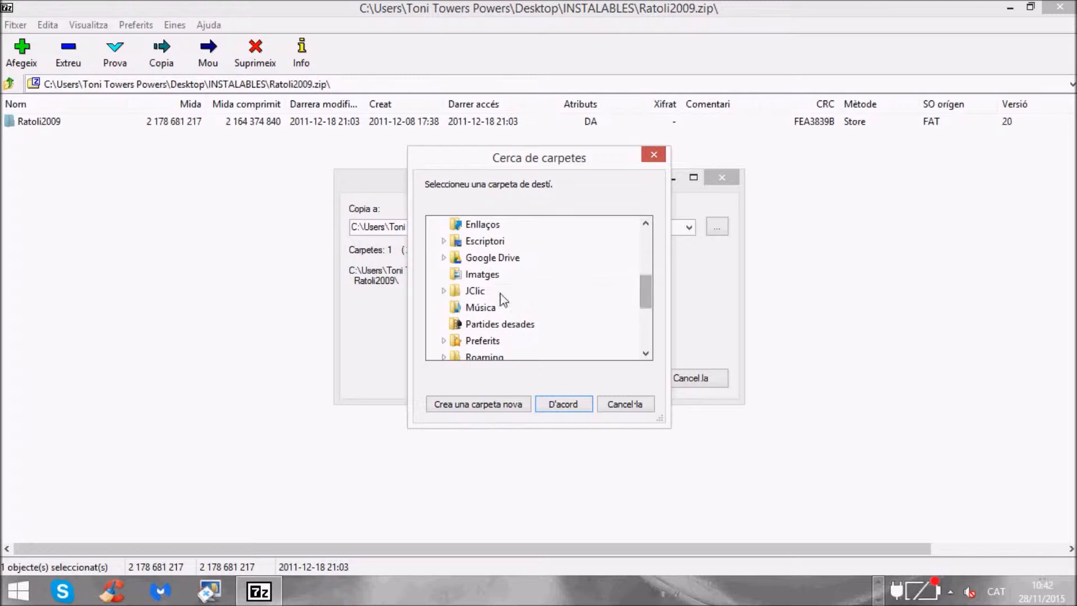
pyautogui.click(480, 294)
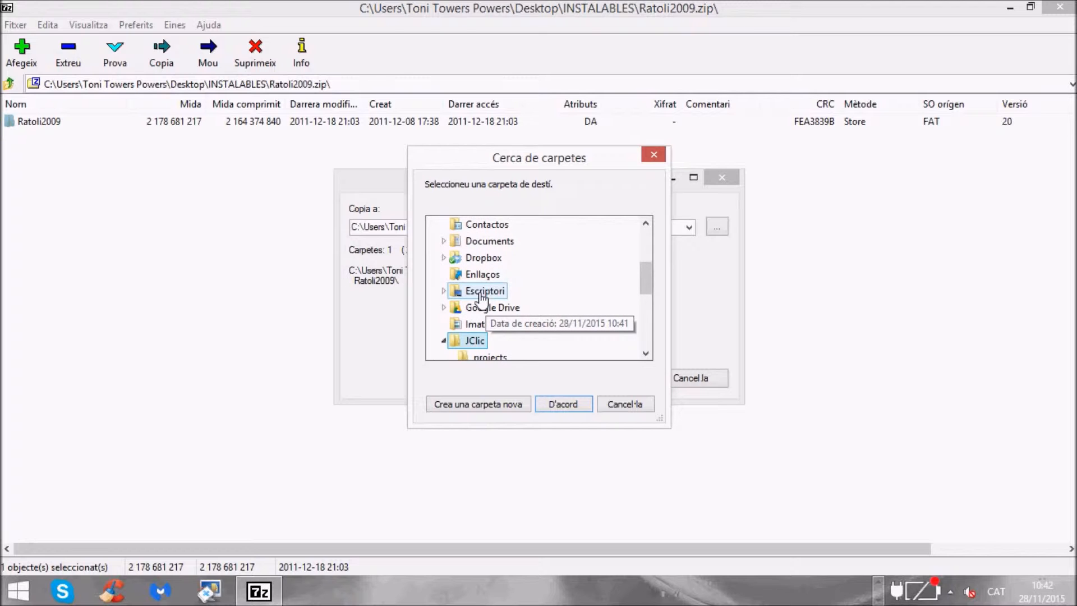
pyautogui.moveTo(646, 285); pyautogui.dragTo(649, 309)
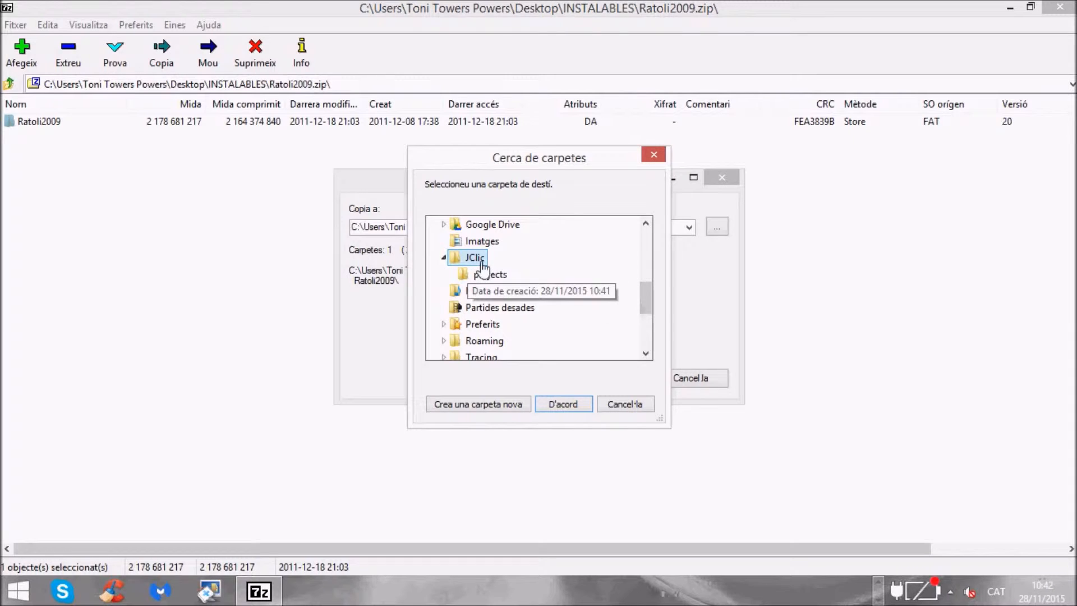
pyautogui.click(501, 279)
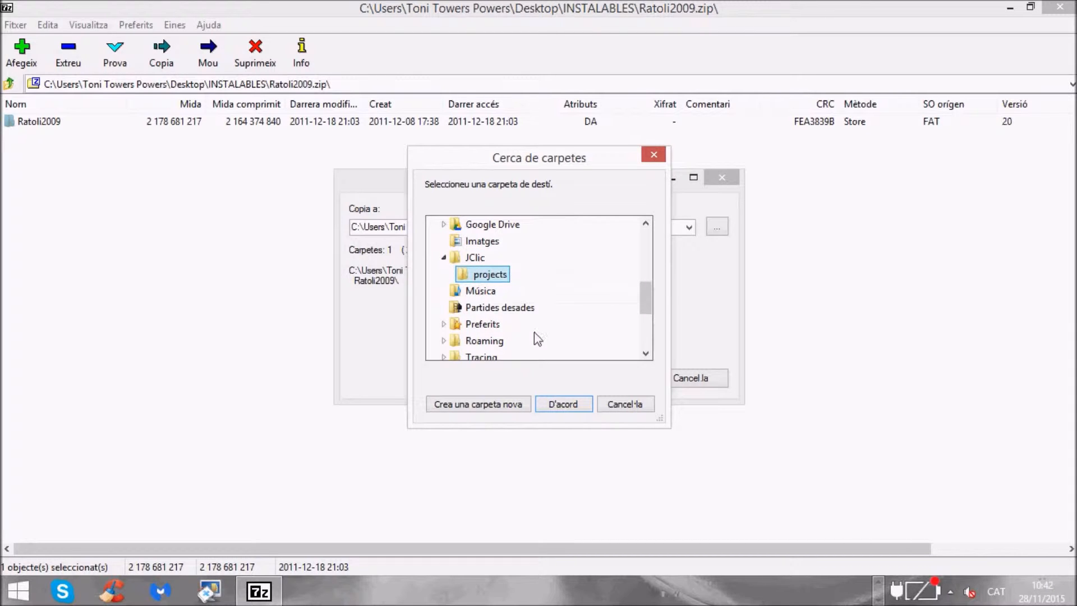
pyautogui.click(564, 404)
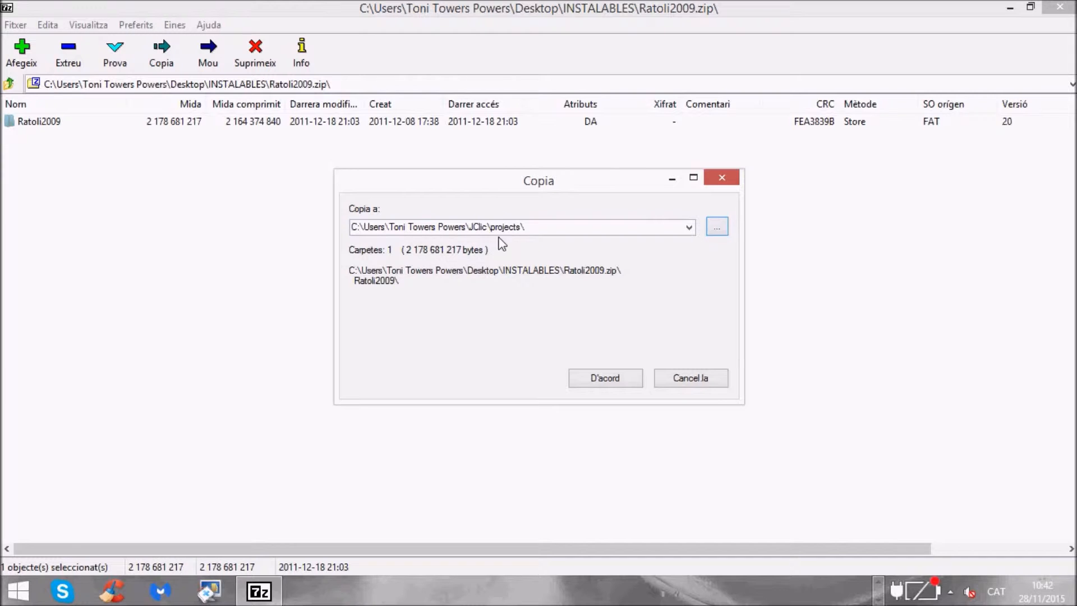
pyautogui.click(618, 381)
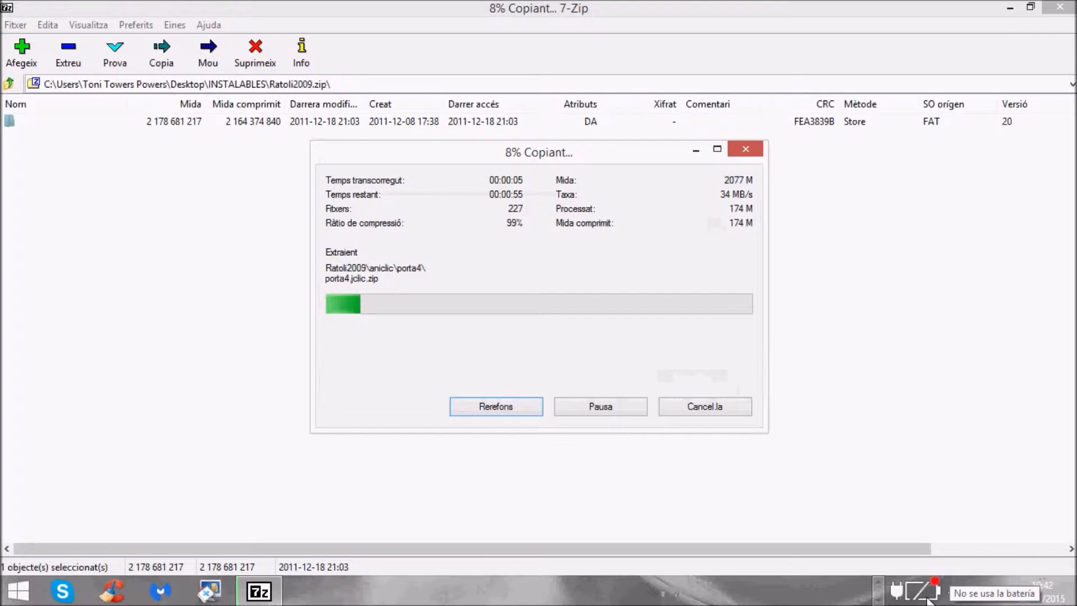
# Open the projects ZIP archive from the INSTALABLES folder in a maximized 7-Zip window while the extraction runs.
pyautogui.click(879, 600)
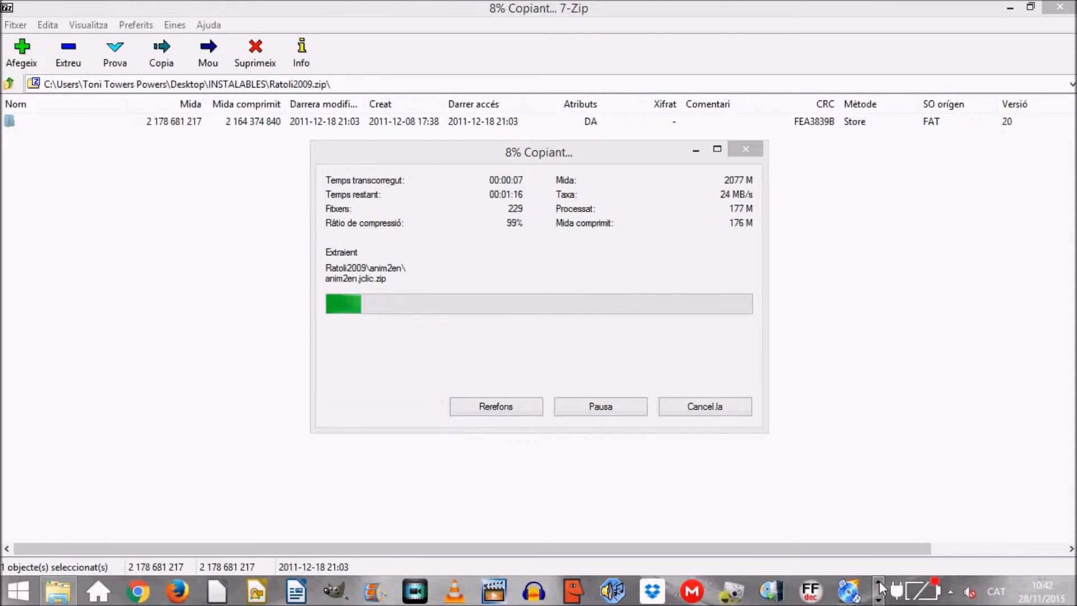
pyautogui.click(63, 594)
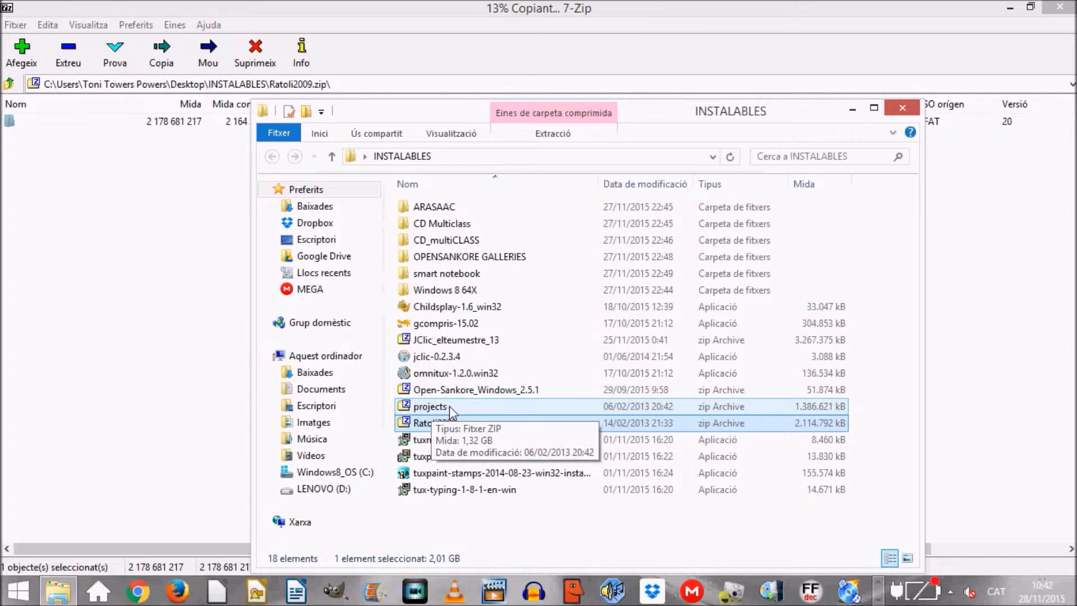
pyautogui.doubleClick(403, 408)
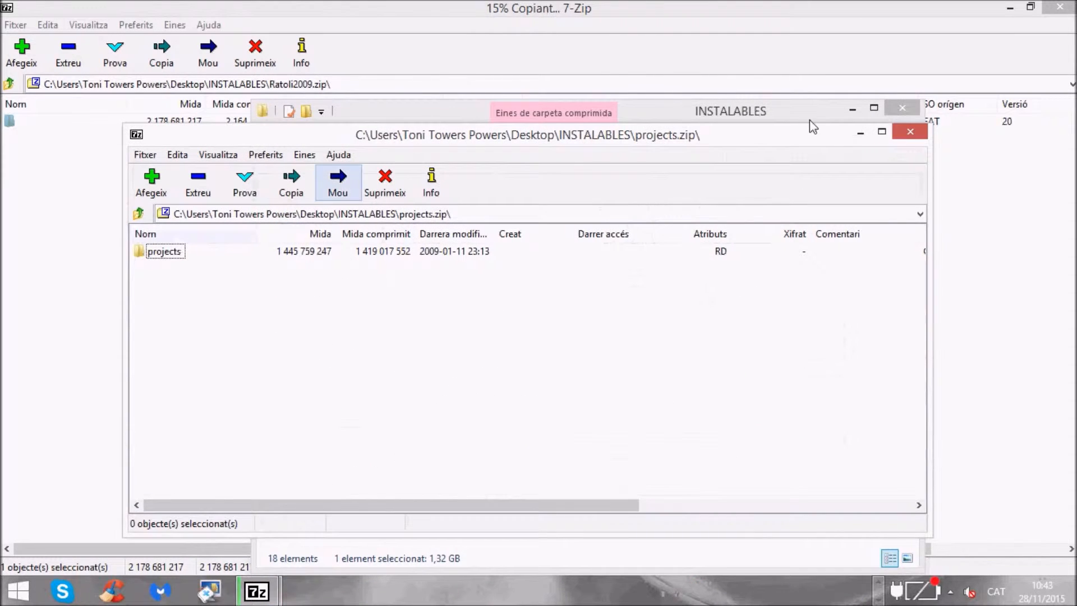
pyautogui.click(882, 131)
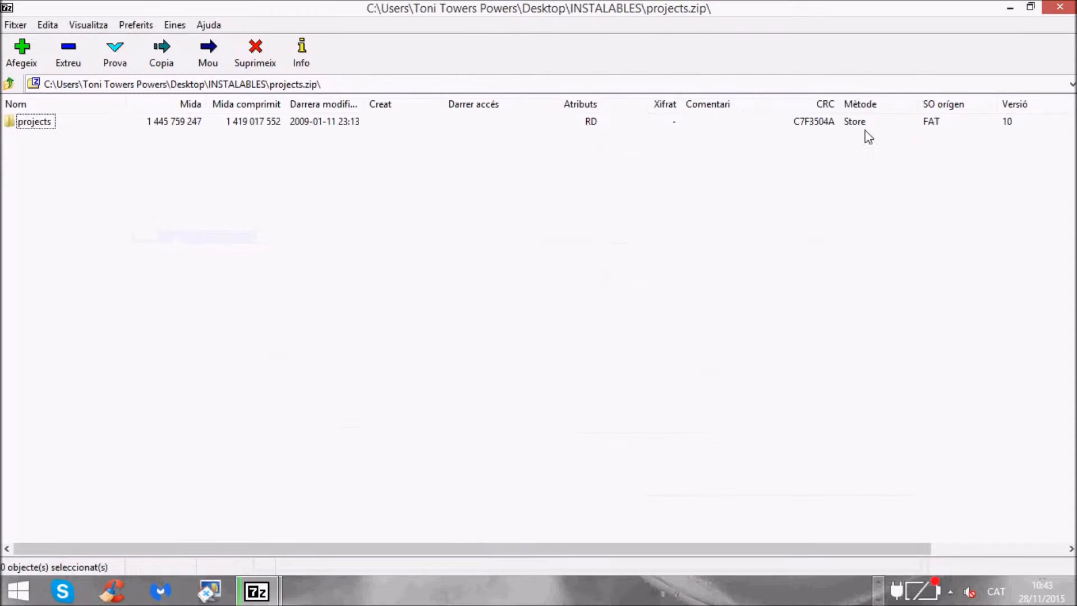
# Extract the projects folder from its archive into JClic\projects inside the user's profile folder.
pyautogui.click(13, 123)
pyautogui.click(68, 55)
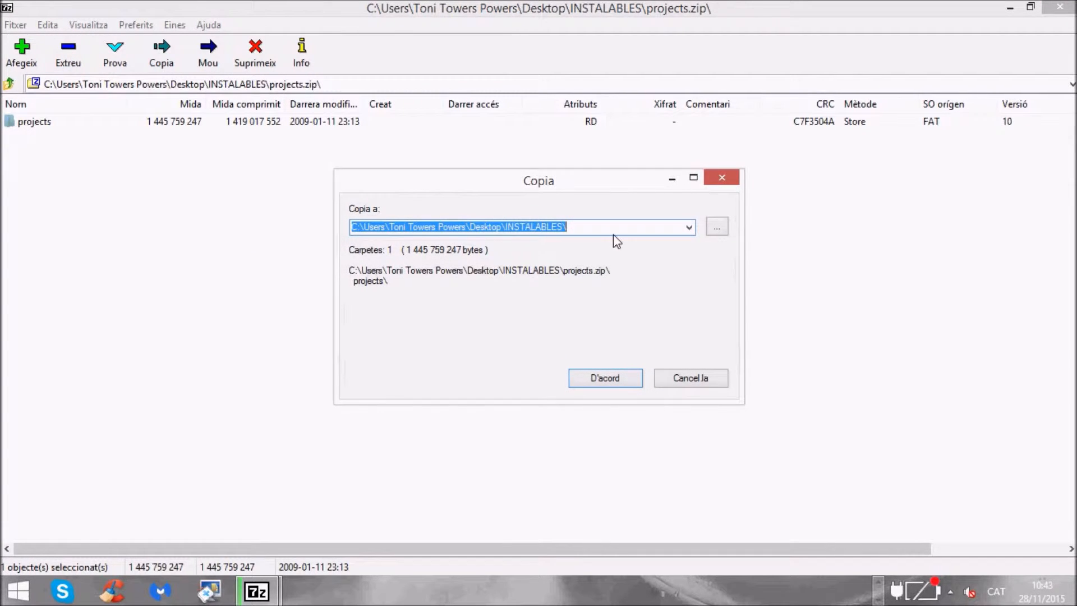
pyautogui.click(724, 231)
pyautogui.click(493, 257)
pyautogui.doubleClick(458, 257)
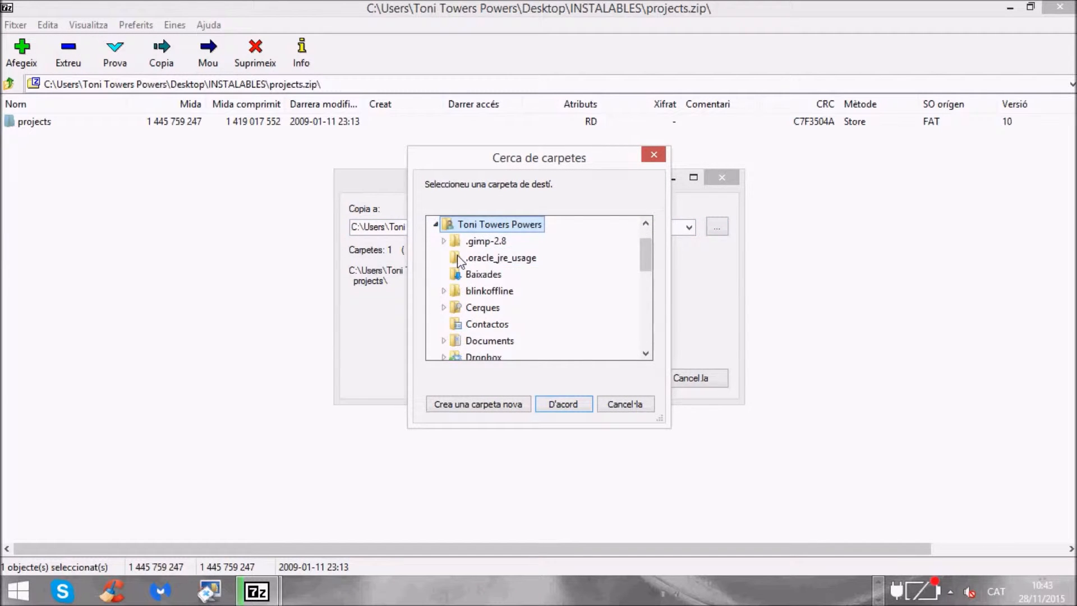
pyautogui.moveTo(645, 249); pyautogui.dragTo(645, 277)
pyautogui.doubleClick(476, 324)
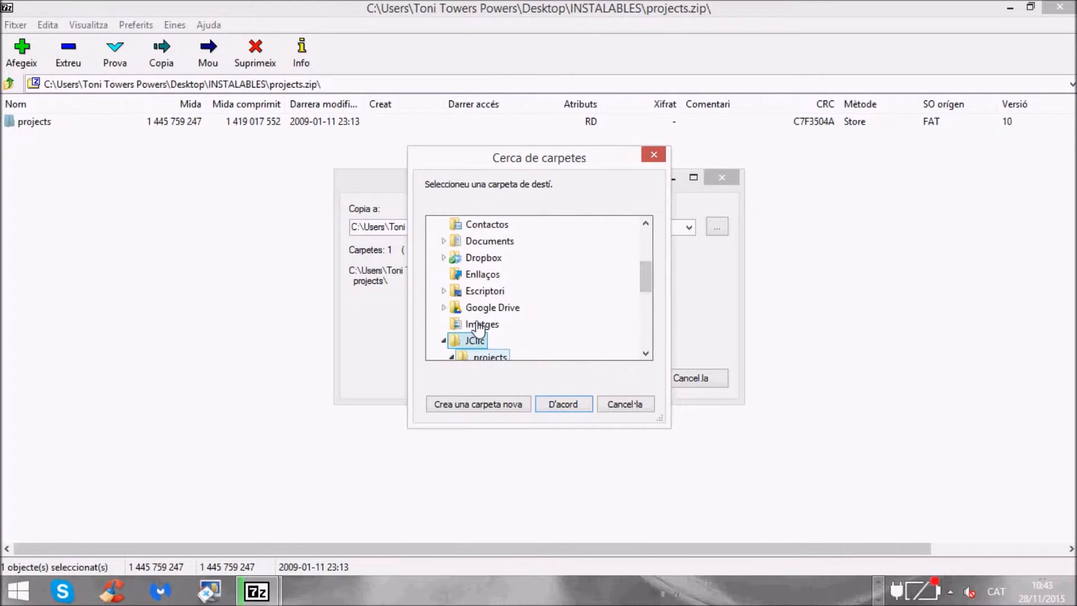
pyautogui.moveTo(645, 281); pyautogui.dragTo(645, 306)
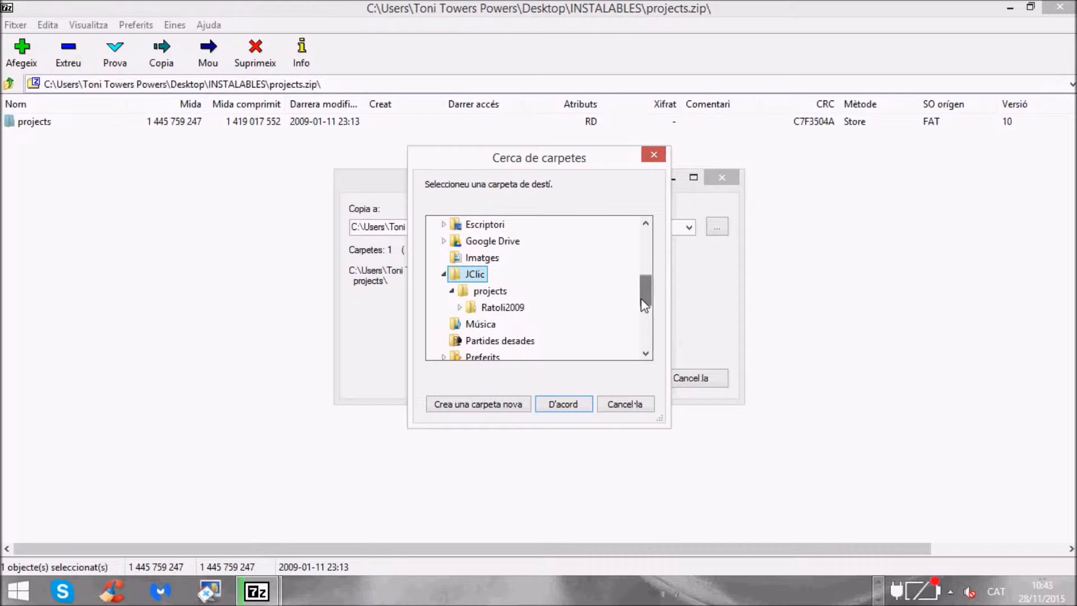
pyautogui.click(491, 293)
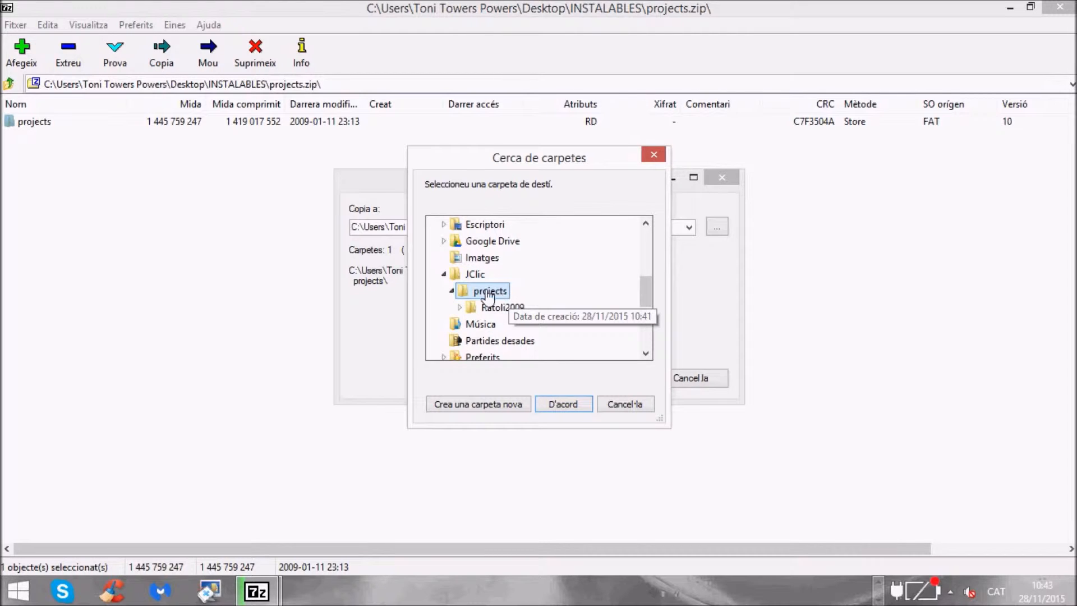
pyautogui.click(578, 403)
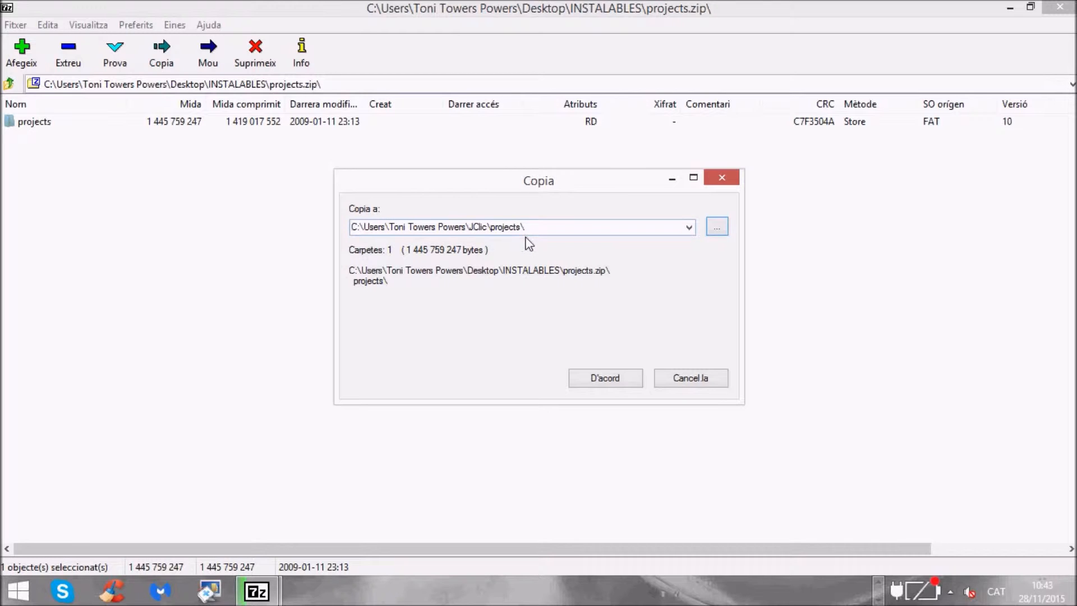
pyautogui.click(624, 383)
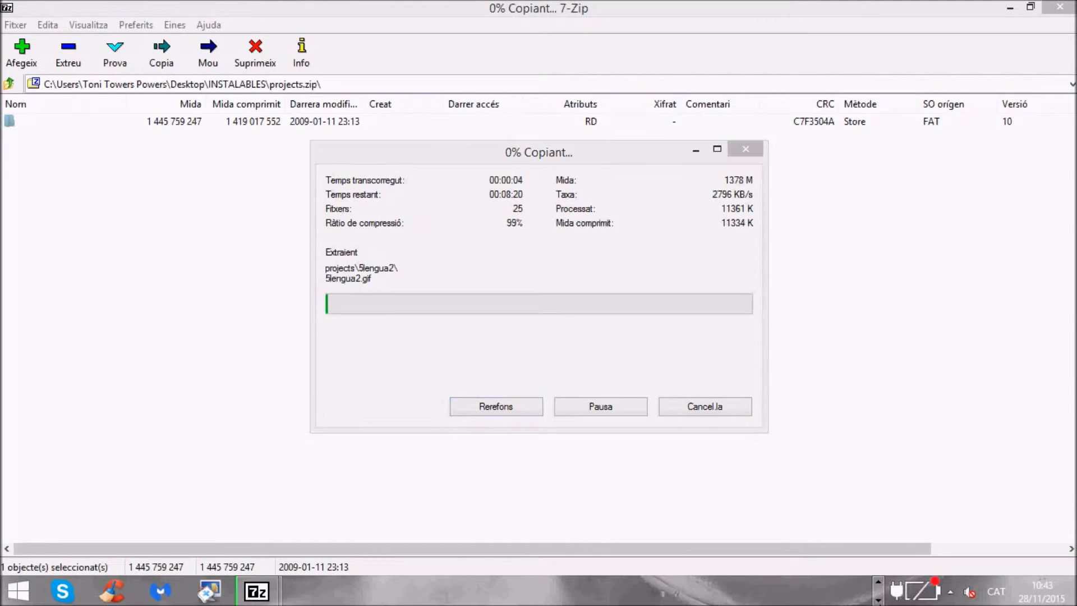
# Open the JClic_elteumestre_13 ZIP archive from the INSTALABLES folder in 7-Zip.
pyautogui.click(880, 584)
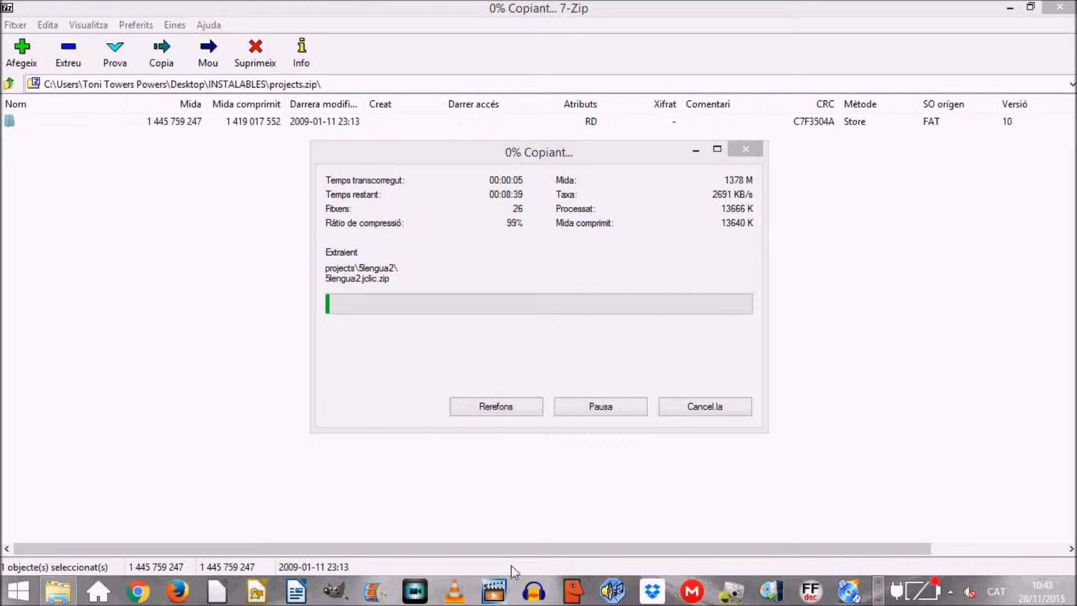
pyautogui.click(68, 597)
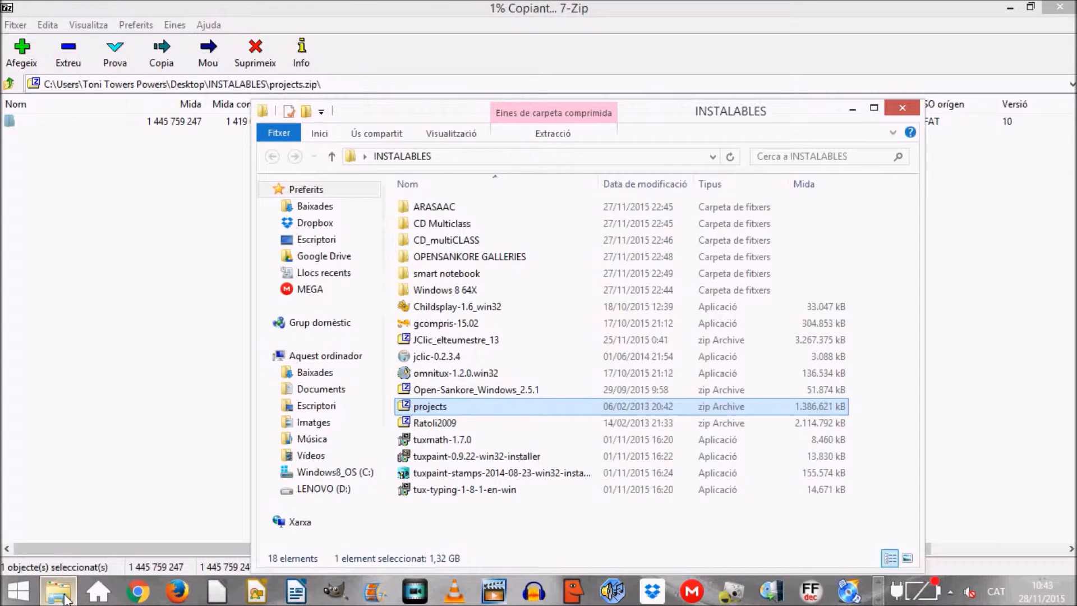
pyautogui.click(480, 342)
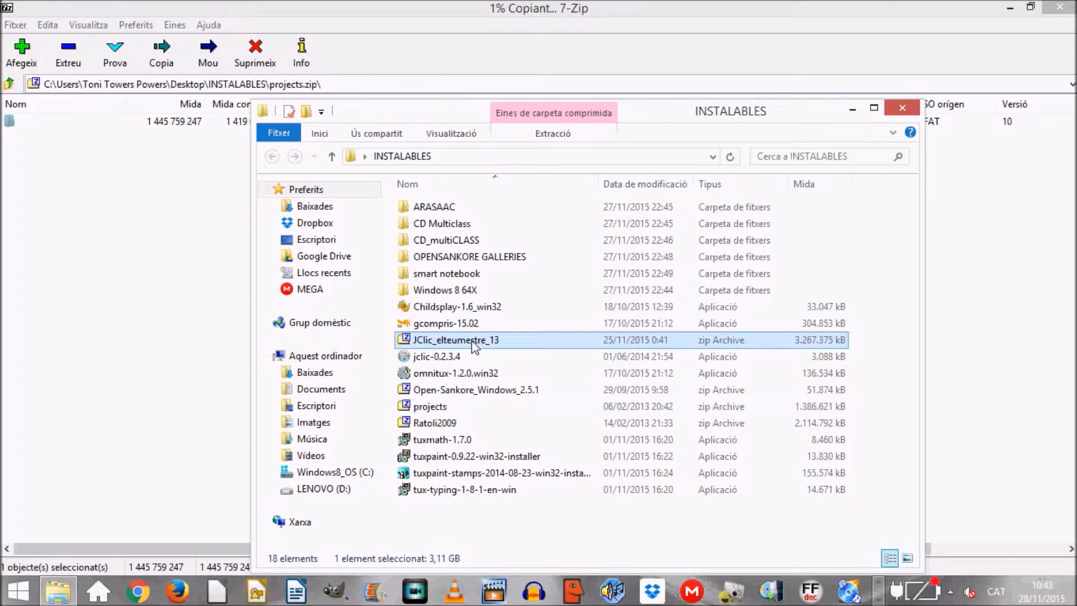
pyautogui.doubleClick(402, 345)
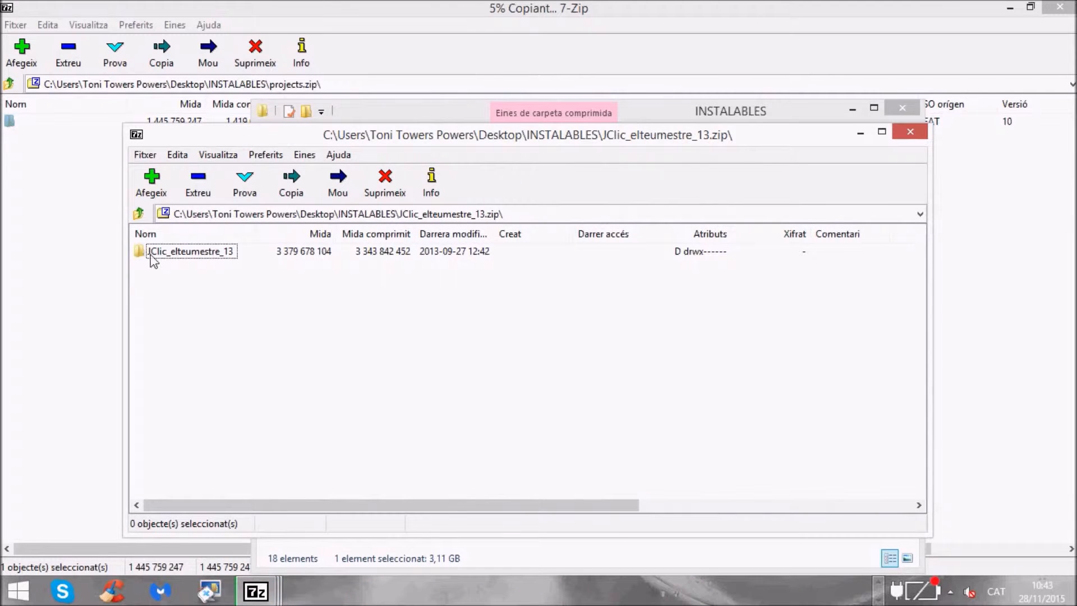
# Extract the JClic_elteumestre_13 folder from its archive into JClic\projects inside the user's profile folder.
pyautogui.click(147, 255)
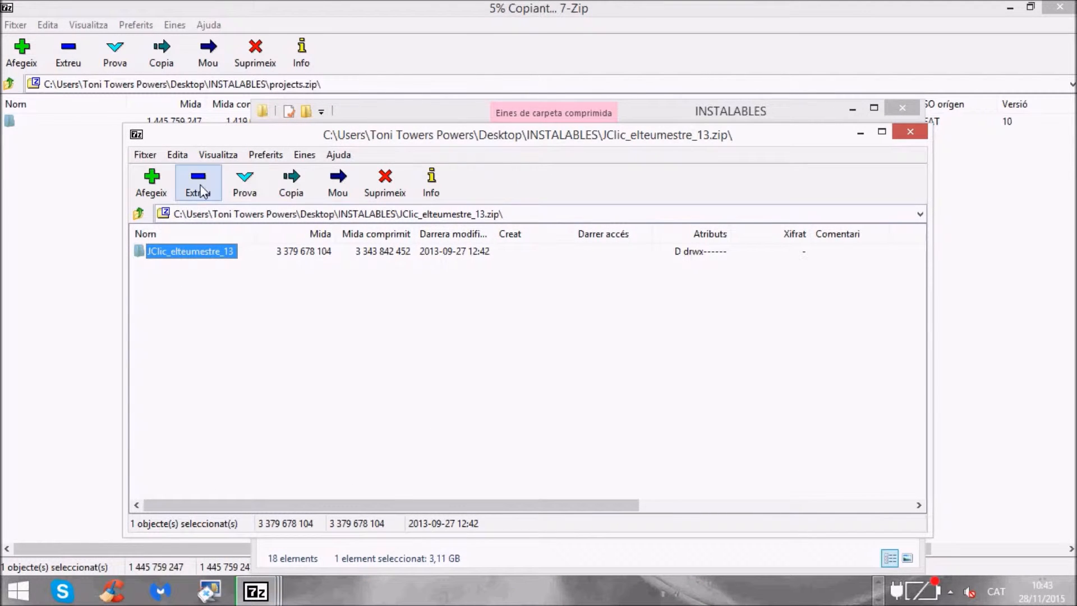
pyautogui.click(201, 191)
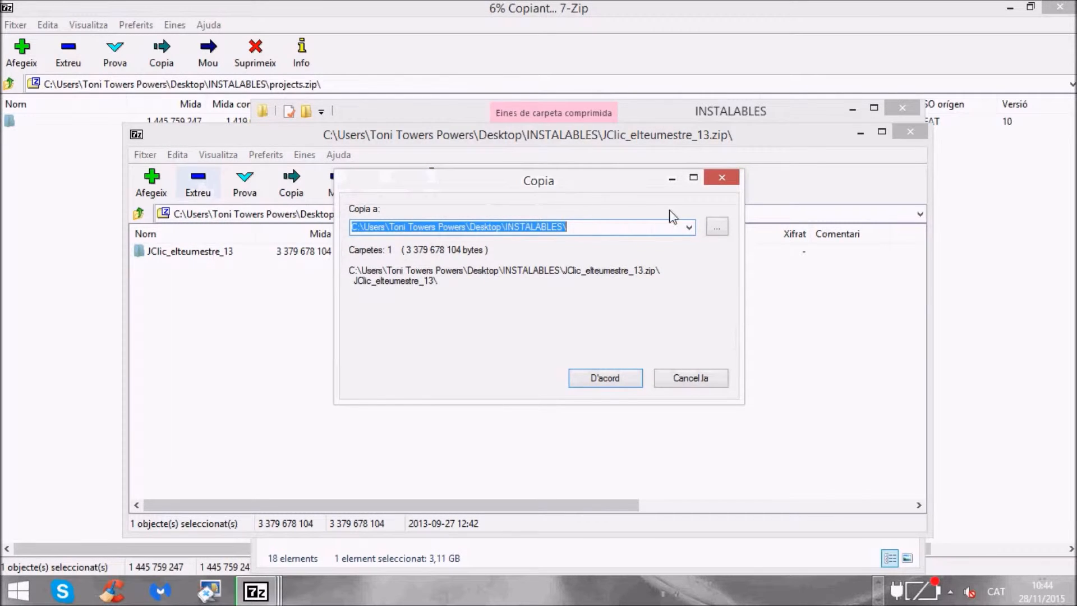
pyautogui.click(719, 230)
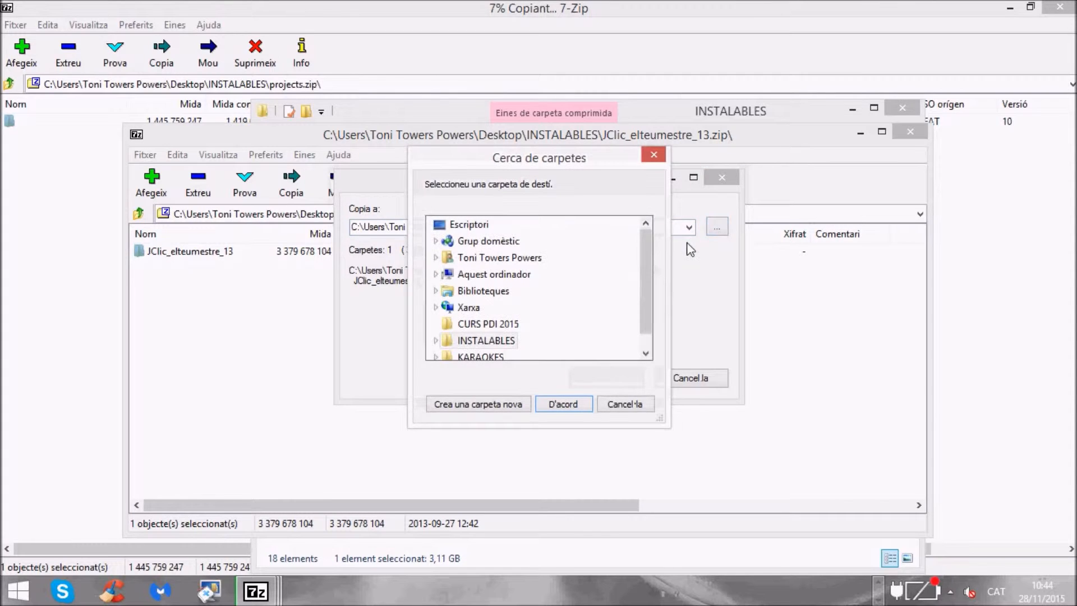
pyautogui.click(435, 257)
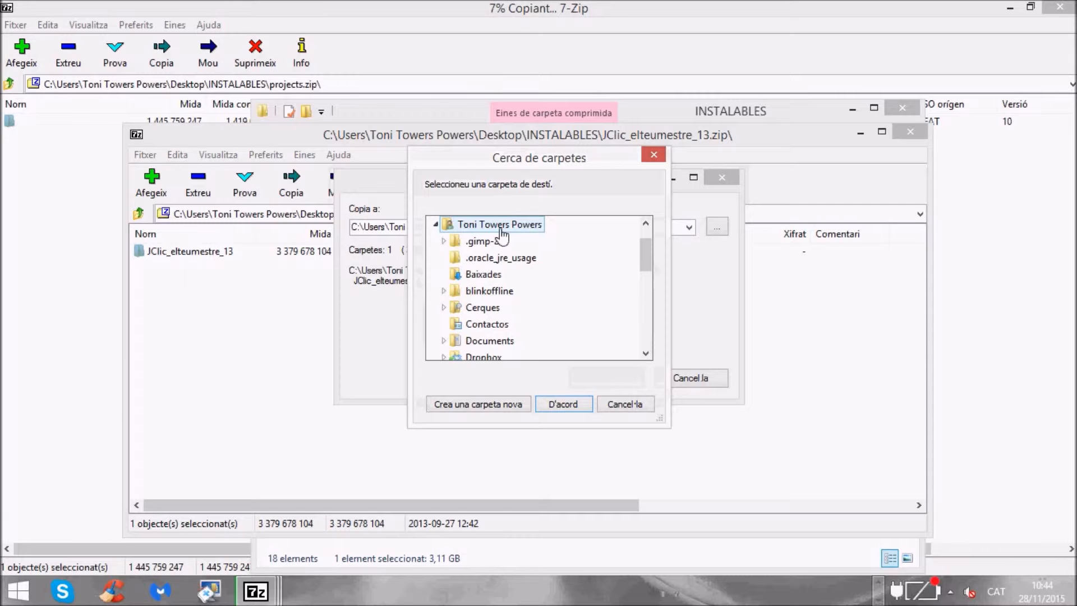
pyautogui.moveTo(651, 255); pyautogui.dragTo(655, 291)
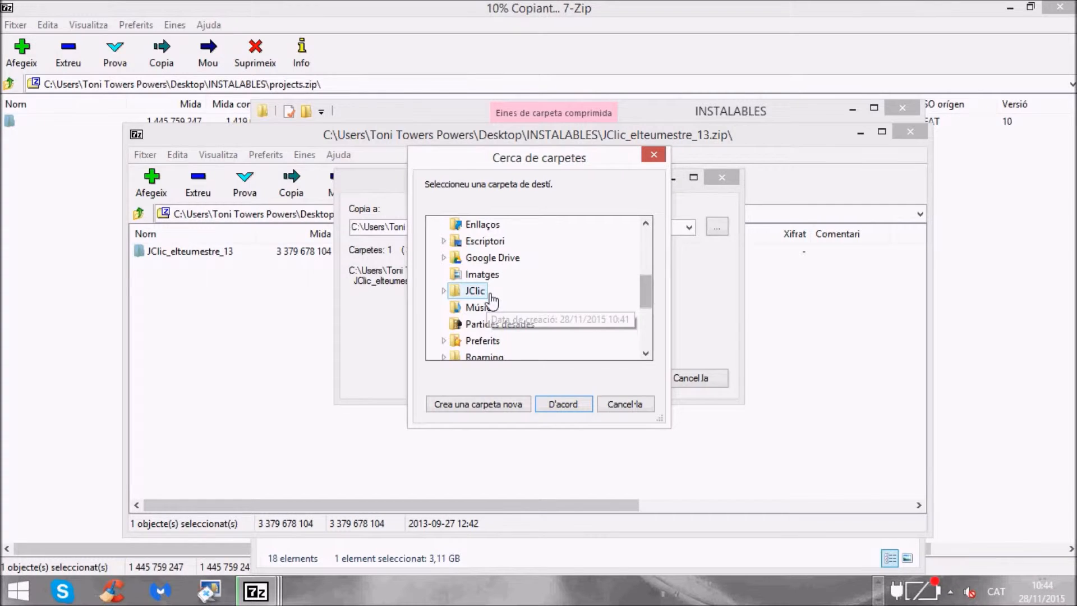
pyautogui.click(475, 290)
pyautogui.moveTo(649, 281); pyautogui.dragTo(650, 301)
pyautogui.click(504, 275)
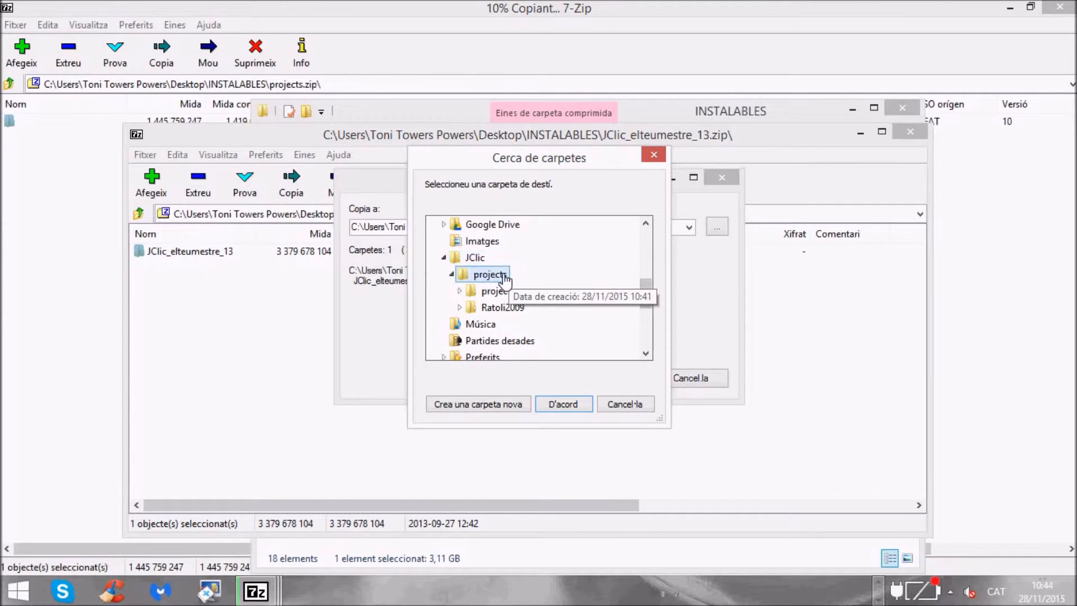
pyautogui.click(572, 404)
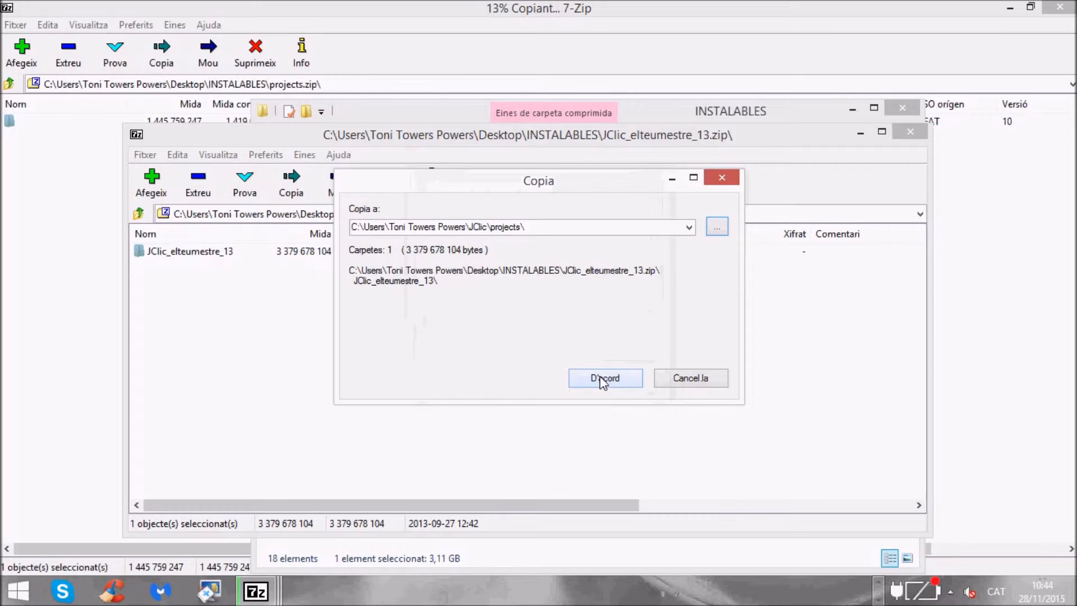
pyautogui.click(600, 377)
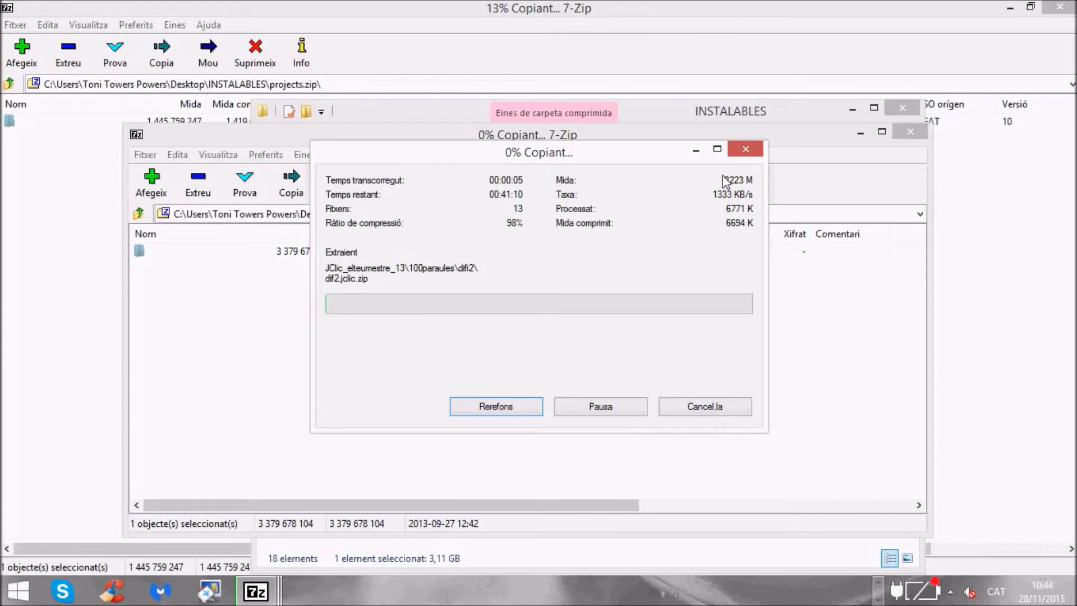
# Maximize the JClic_elteumestre_13 extraction progress window and check the progress of the other running extractions.
pyautogui.click(718, 149)
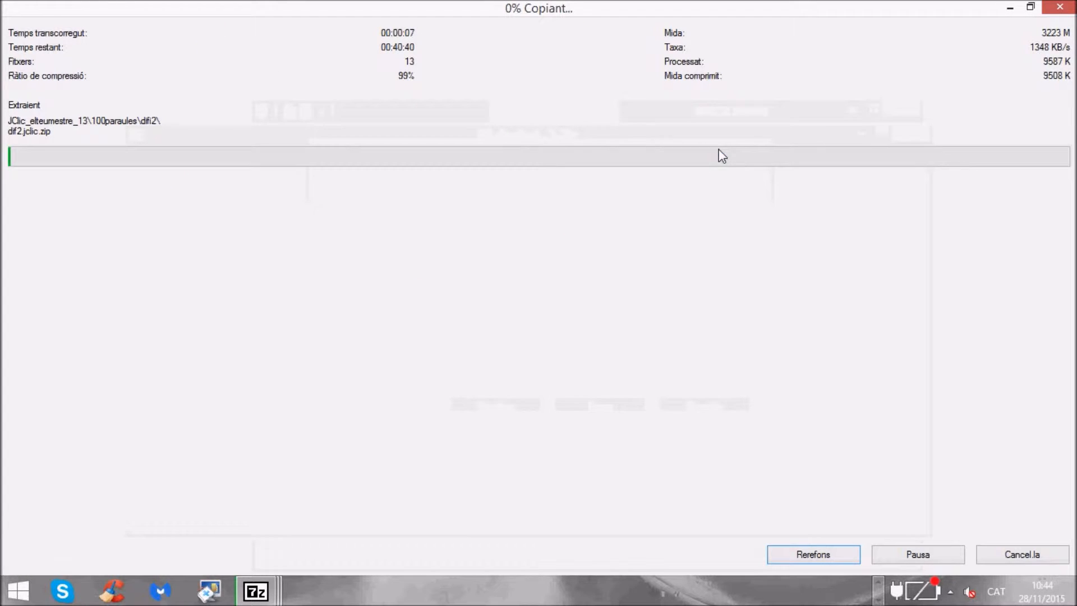
pyautogui.moveTo(256, 591)
pyautogui.moveTo(285, 519)
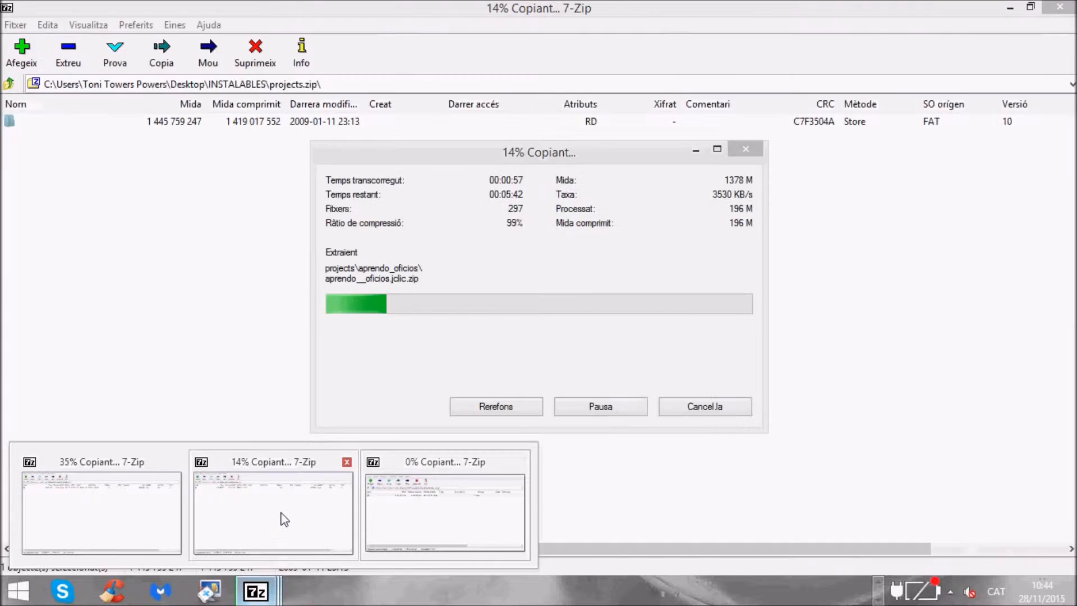
# Maximize the Ratoli2009 and projects extraction progress windows and check how far each extraction has advanced.
pyautogui.click(285, 519)
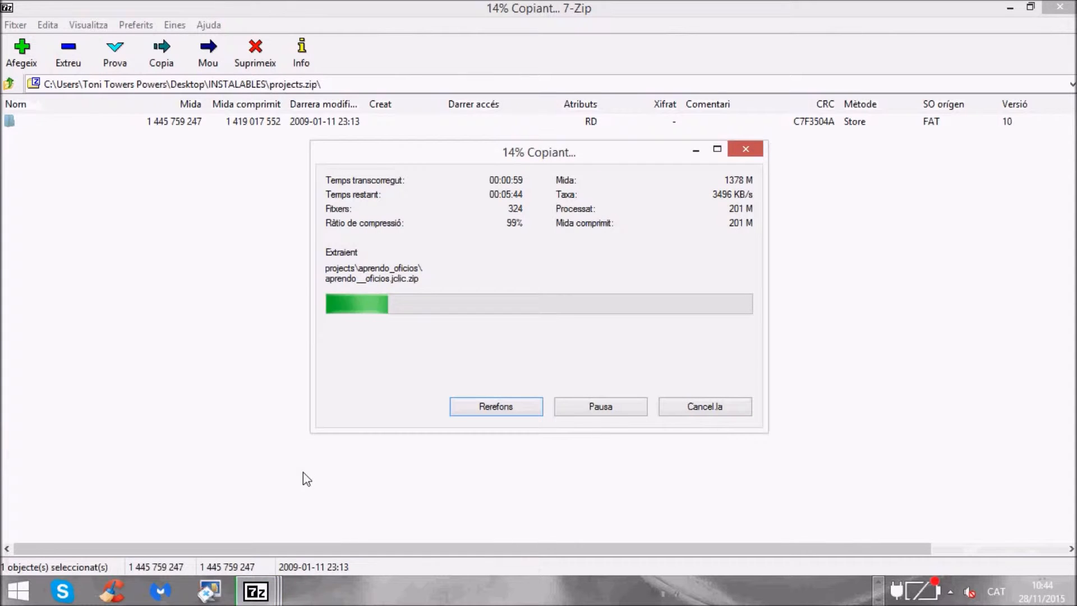
pyautogui.moveTo(269, 598)
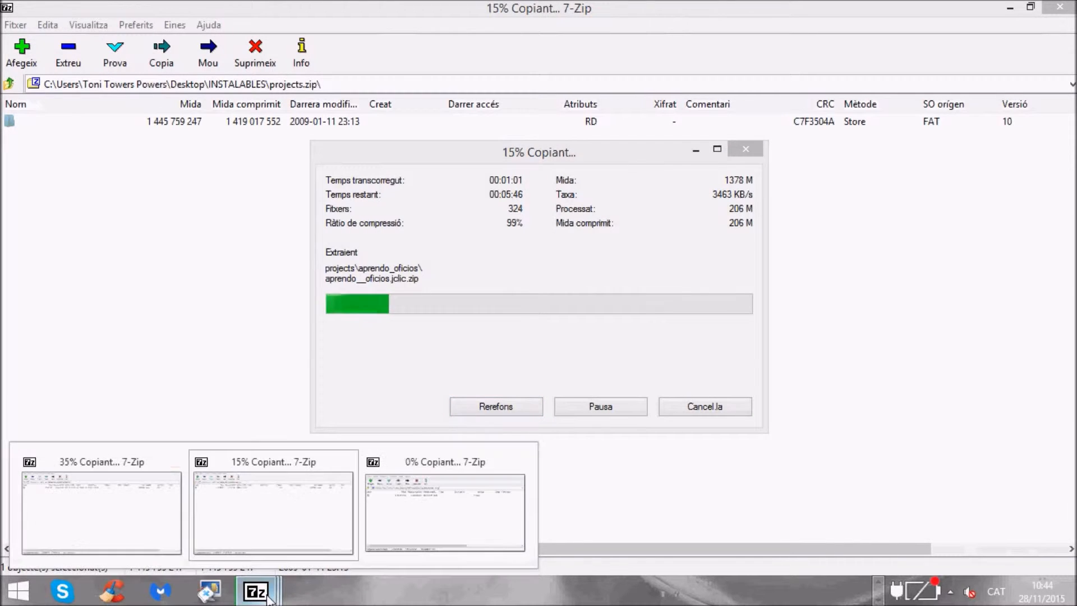
pyautogui.click(145, 520)
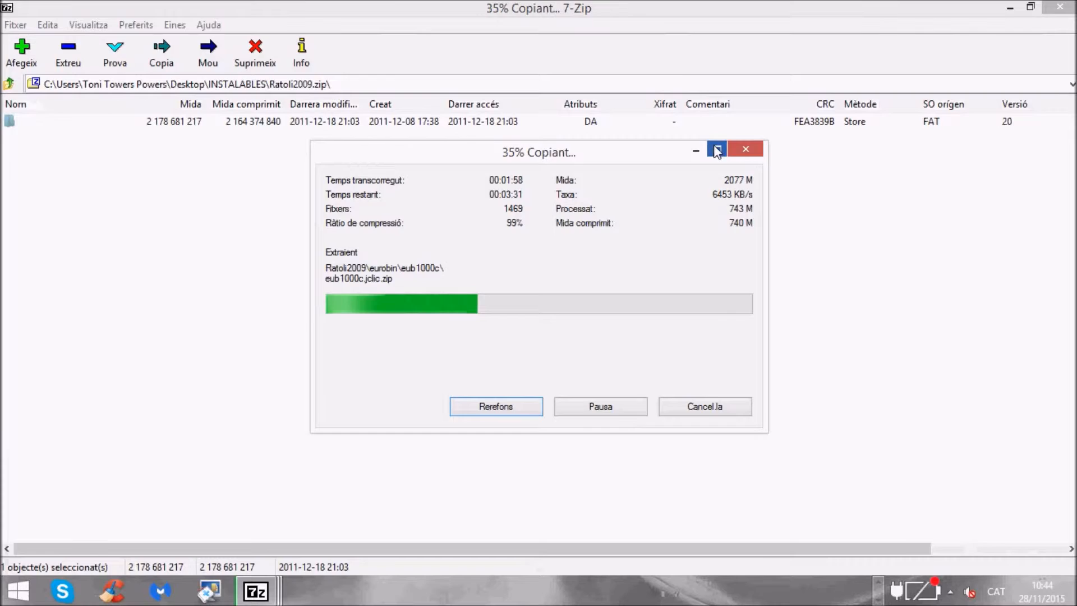
pyautogui.click(717, 149)
pyautogui.moveTo(274, 586)
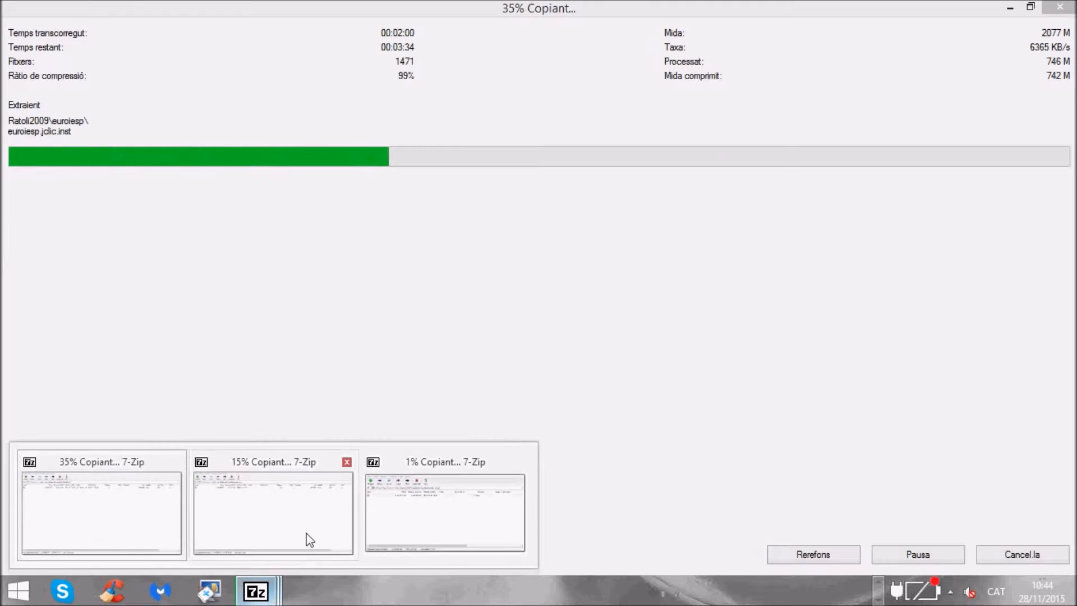
pyautogui.click(307, 539)
pyautogui.click(717, 149)
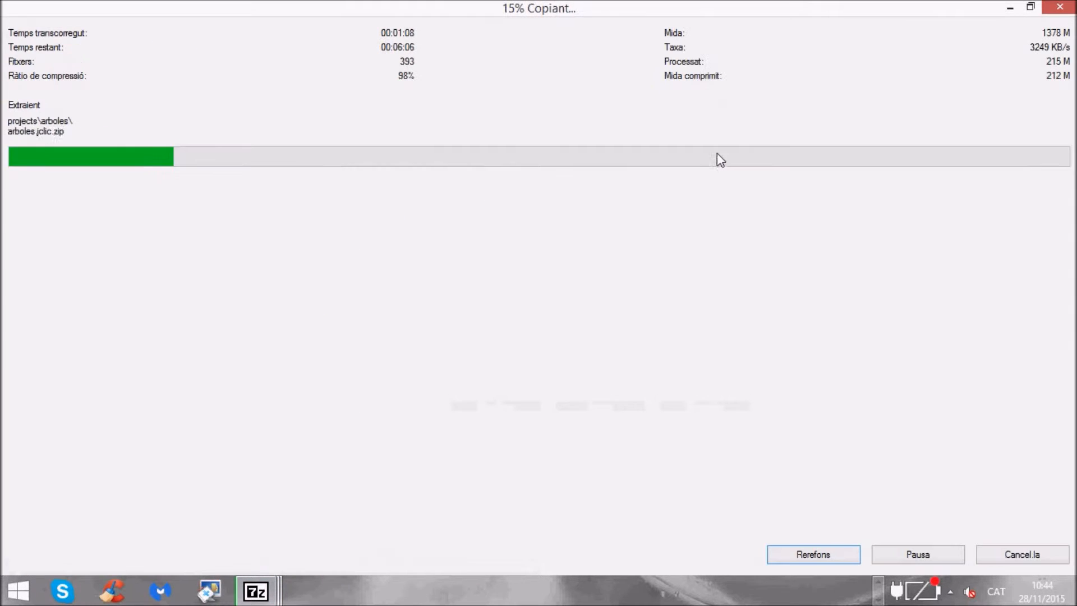
pyautogui.moveTo(257, 589)
pyautogui.click(140, 494)
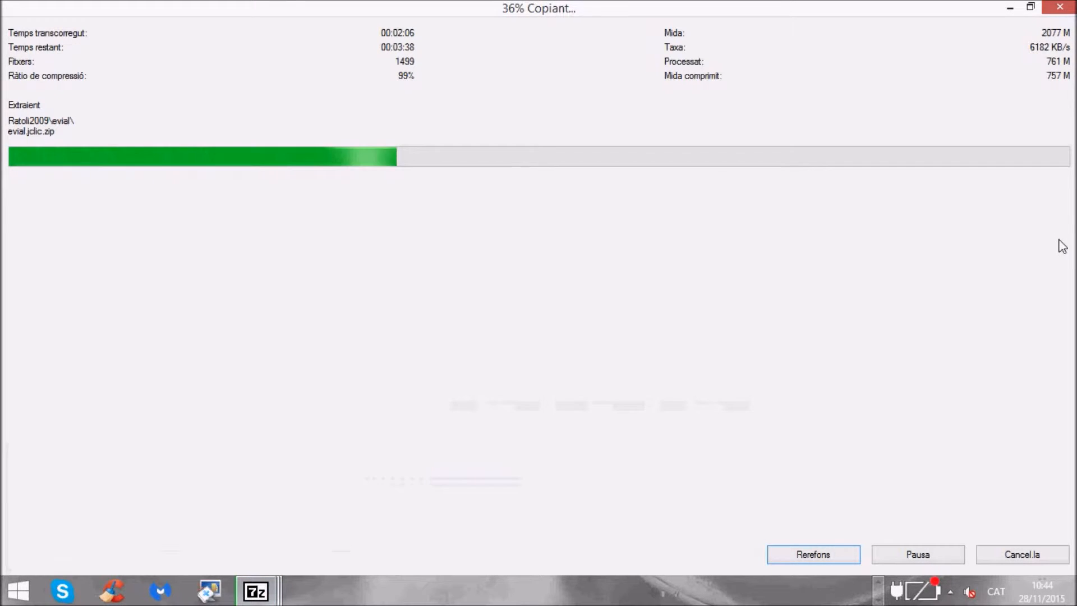
pyautogui.click(953, 591)
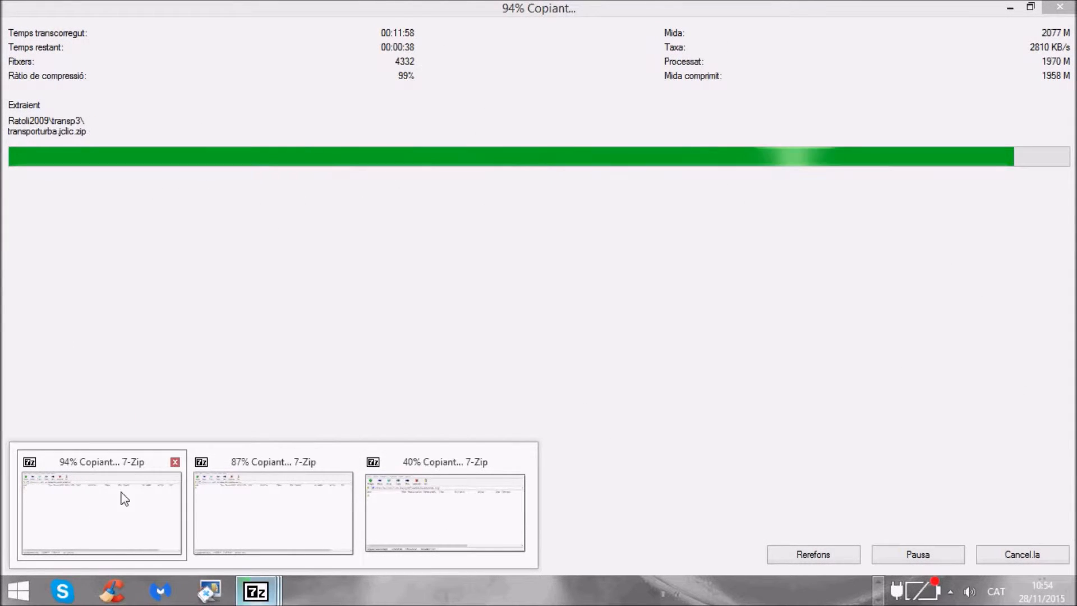
pyautogui.click(125, 498)
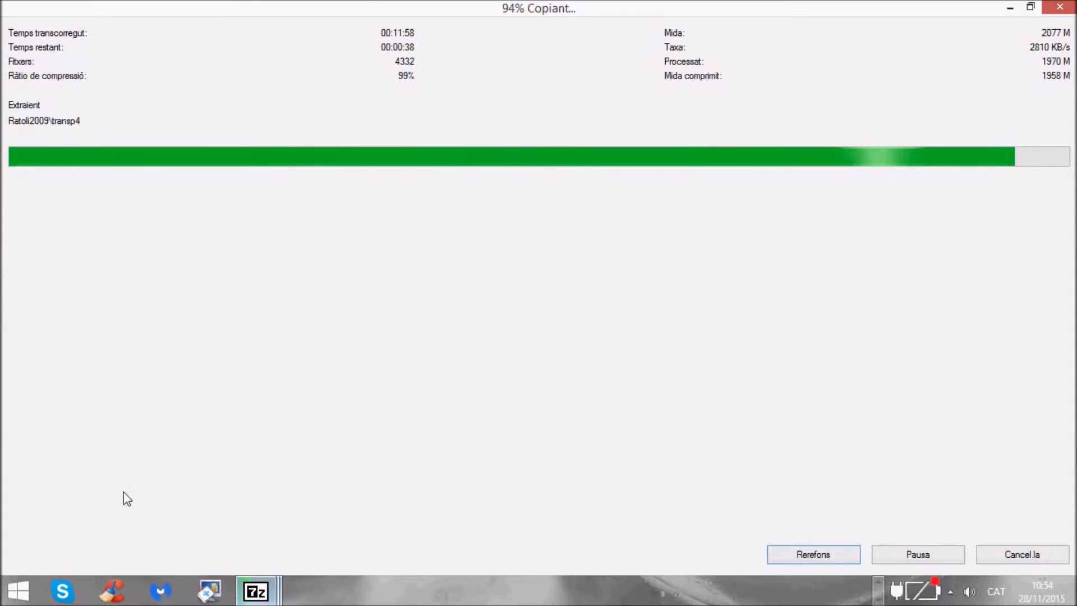
pyautogui.click(880, 601)
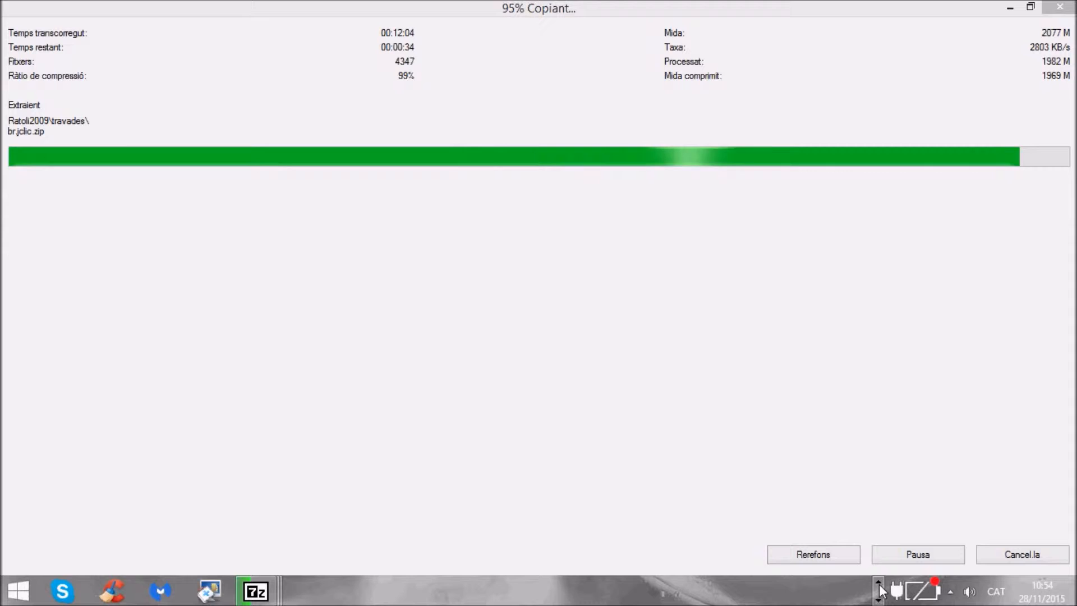
pyautogui.click(879, 584)
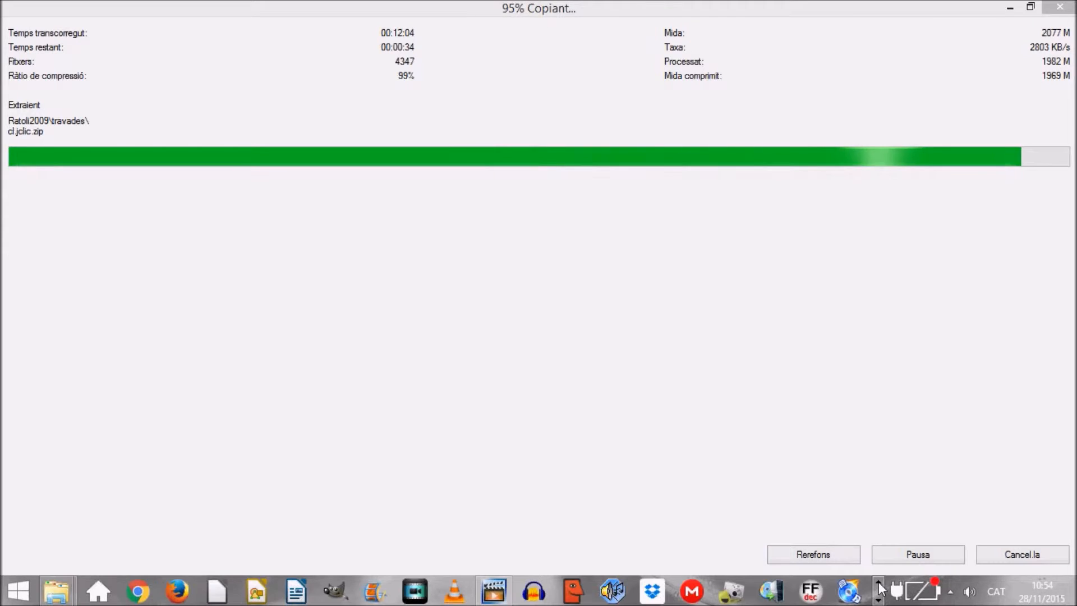
pyautogui.click(501, 593)
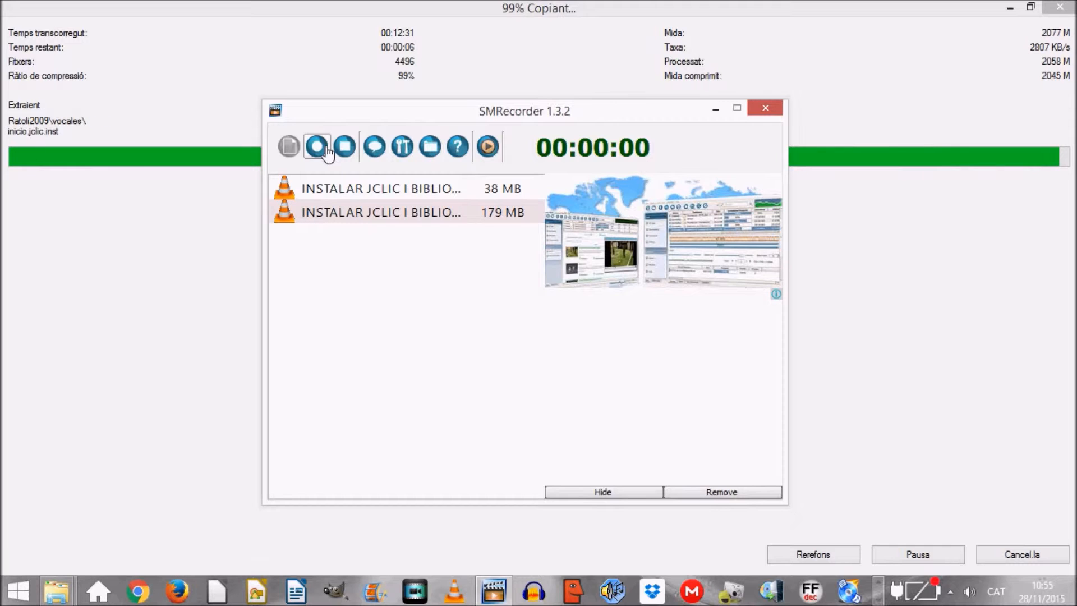
pyautogui.click(324, 147)
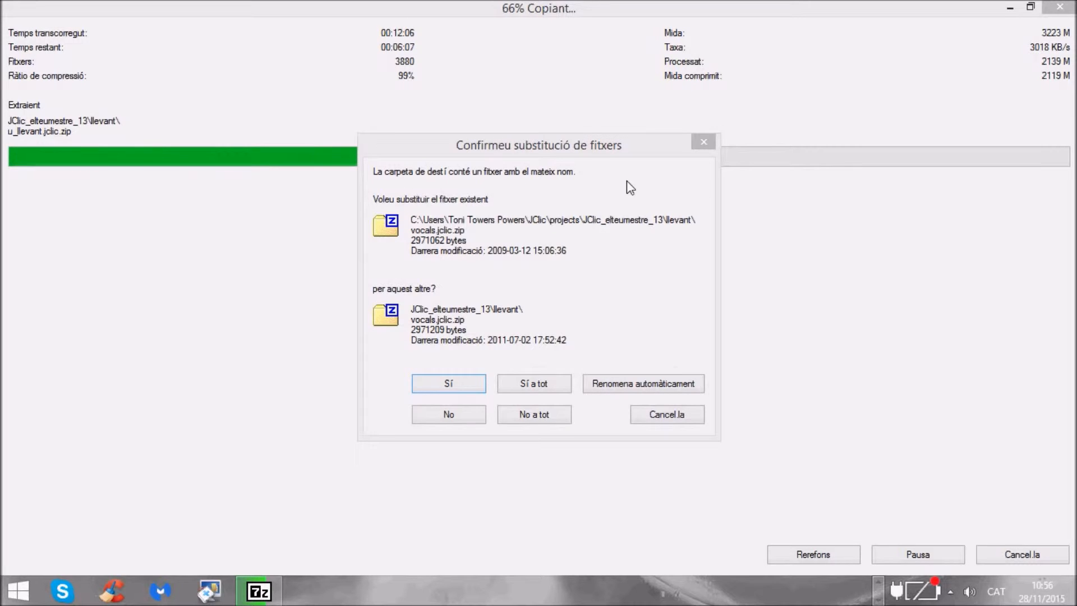
# Replace all existing files of the same name during the JClic_elteumestre_13 extraction and close the archive once it finishes.
pyautogui.click(543, 387)
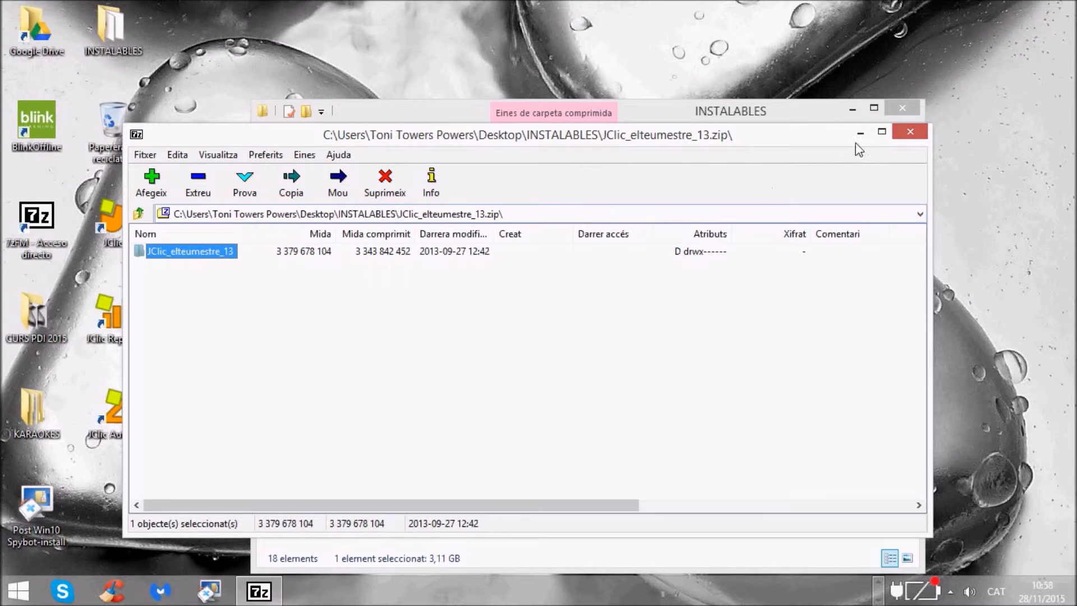
pyautogui.click(882, 133)
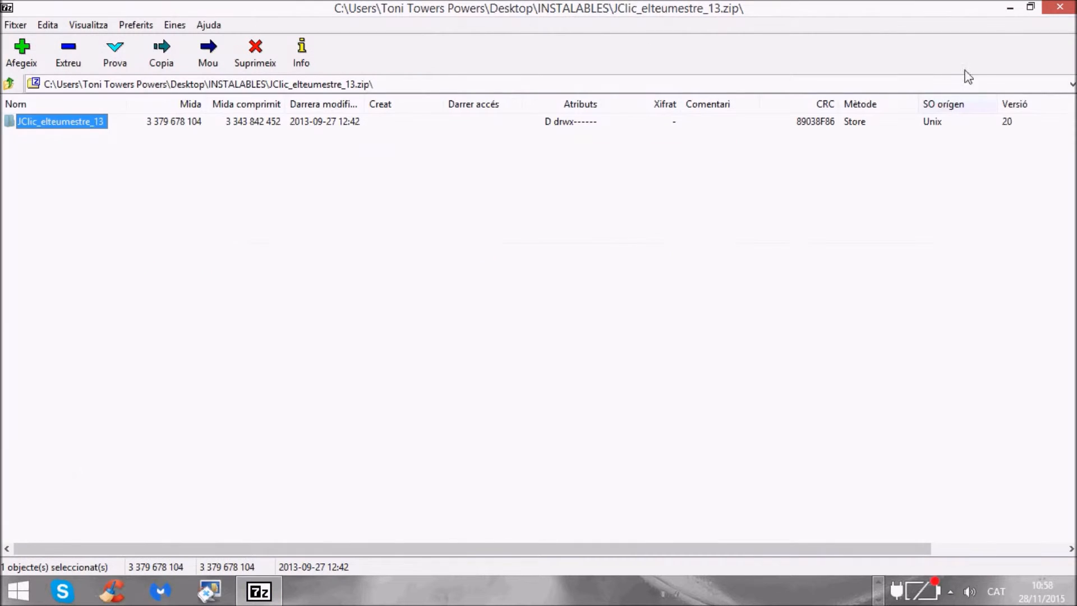
pyautogui.click(1061, 8)
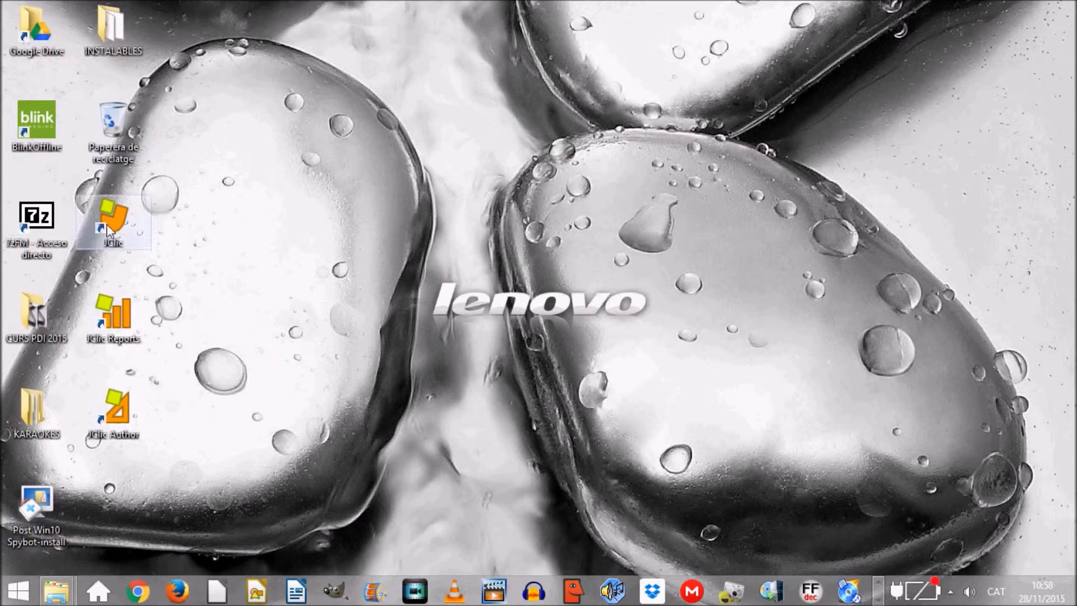
# Run JClic as administrator from its desktop shortcut, allow the elevation, and maximize the player window.
pyautogui.click(112, 228)
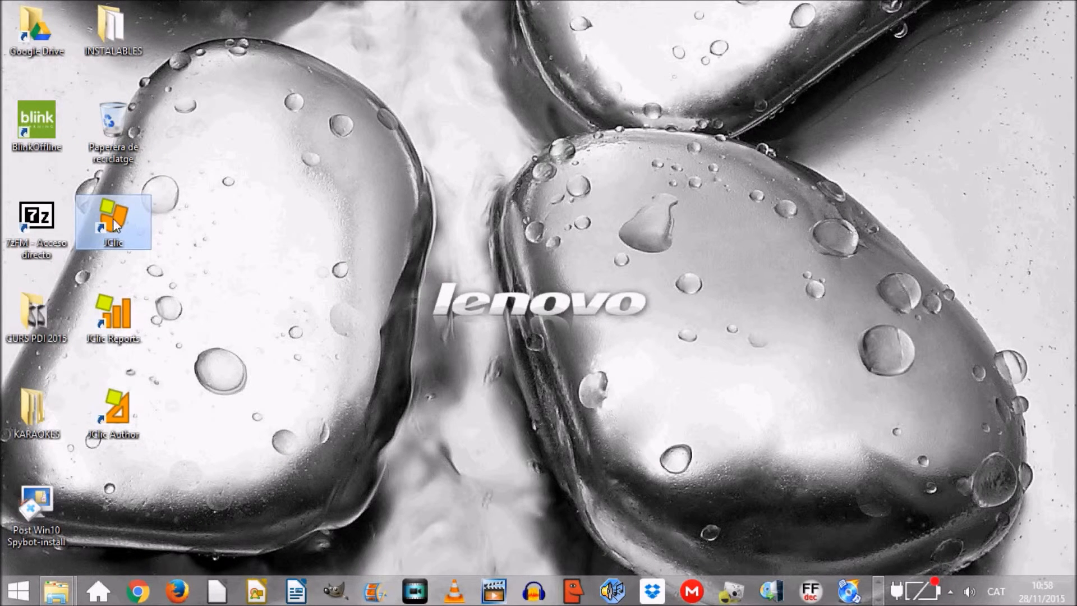
pyautogui.rightClick(114, 226)
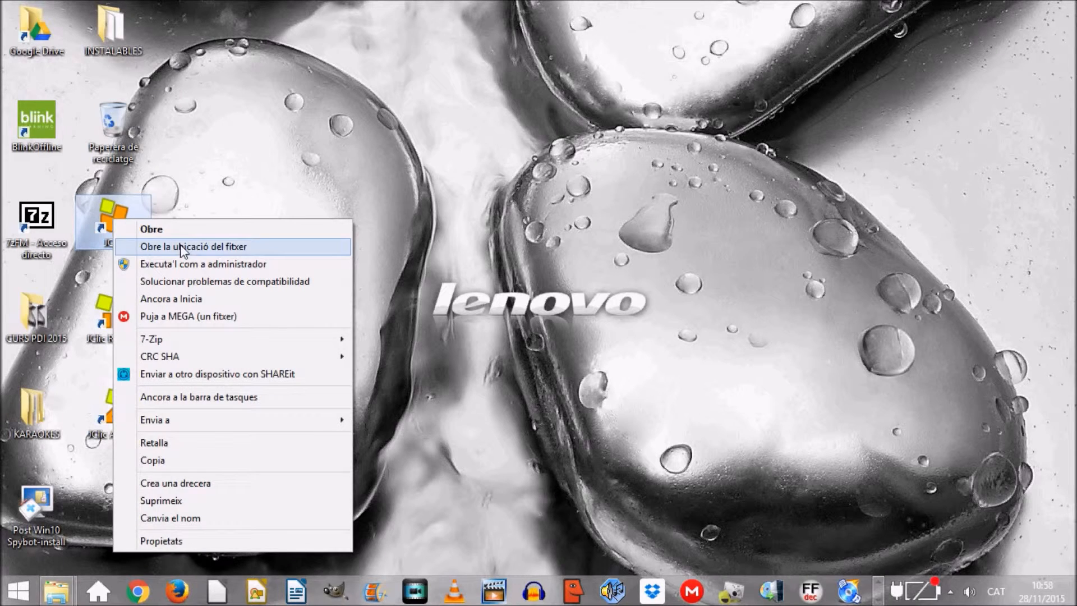
pyautogui.click(194, 269)
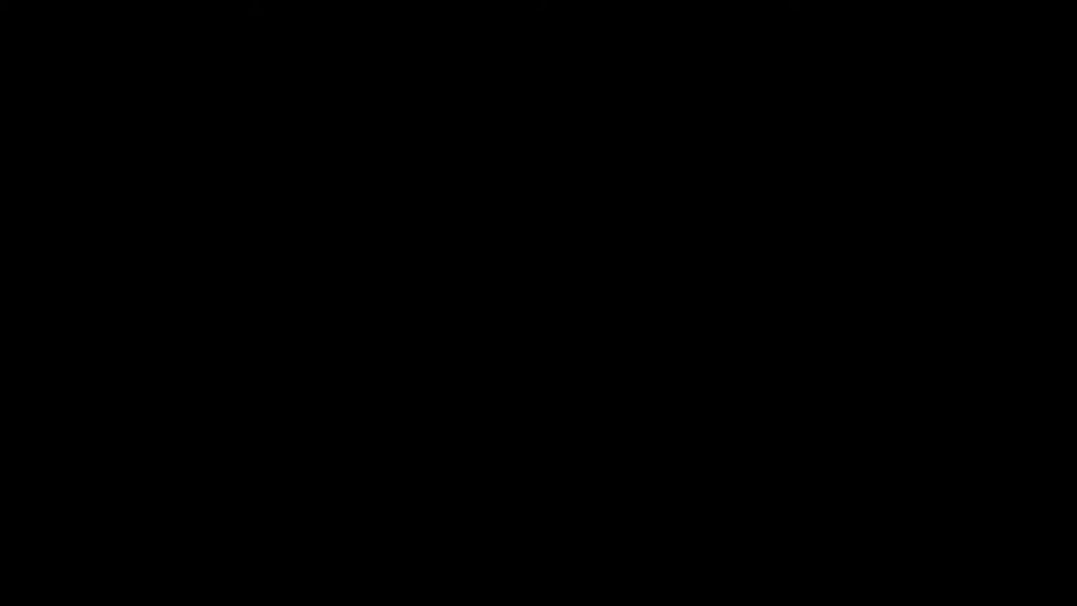
pyautogui.click(604, 334)
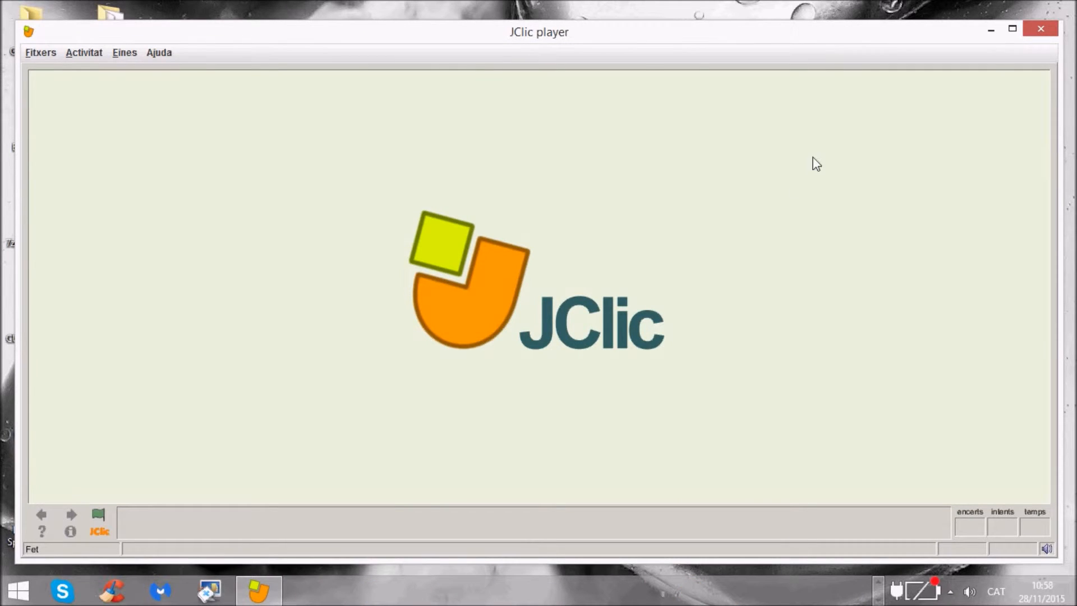
pyautogui.click(1010, 30)
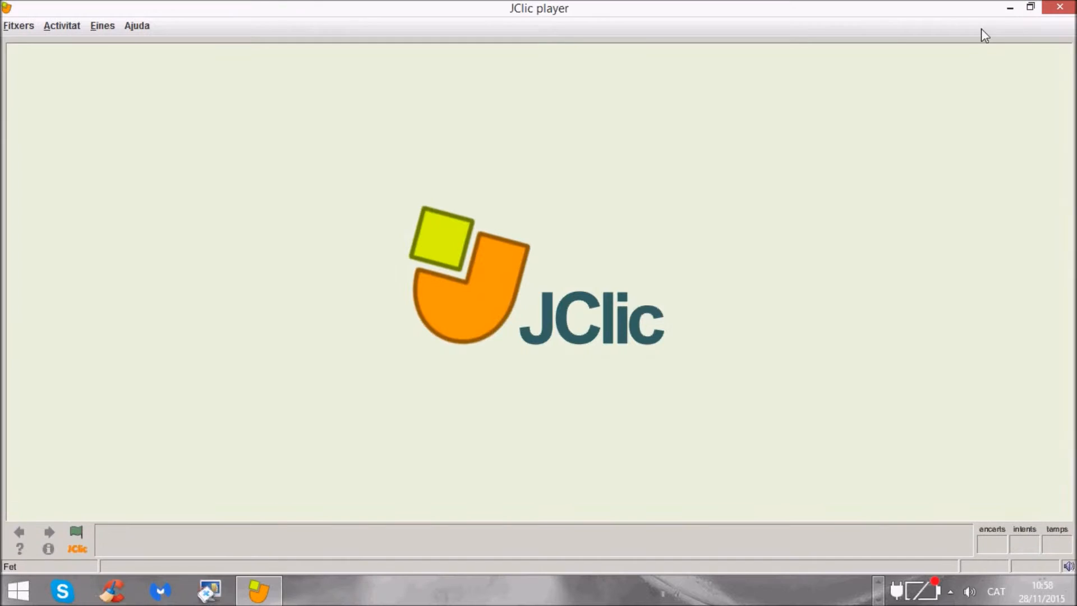
# Add a link to the existing project library jclic.jclic from the JClic_elteumestre_13 folder to the JClic libraries.
pyautogui.click(102, 28)
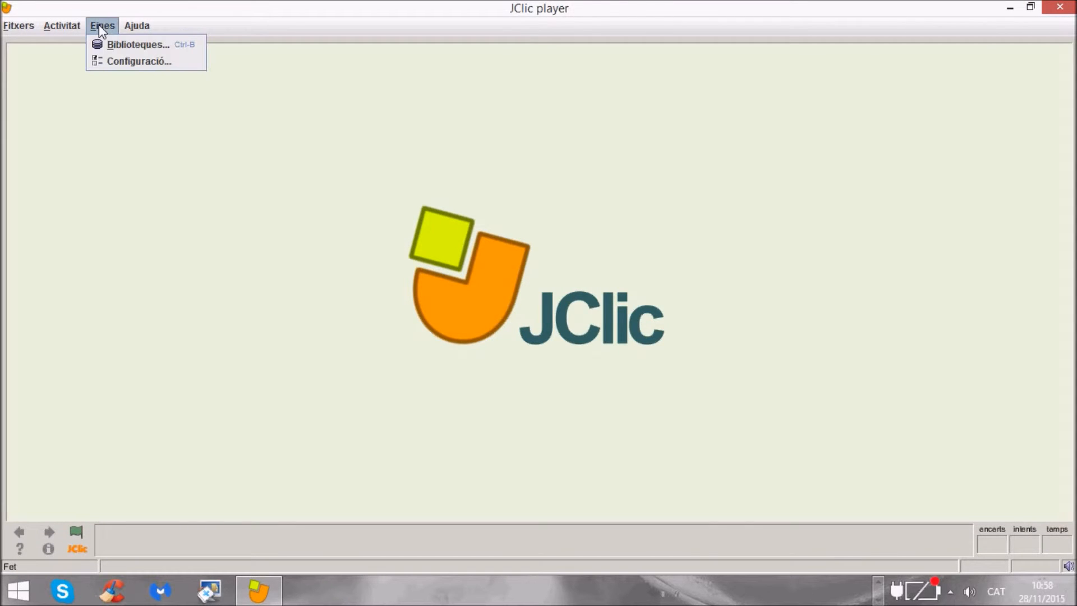
pyautogui.click(178, 49)
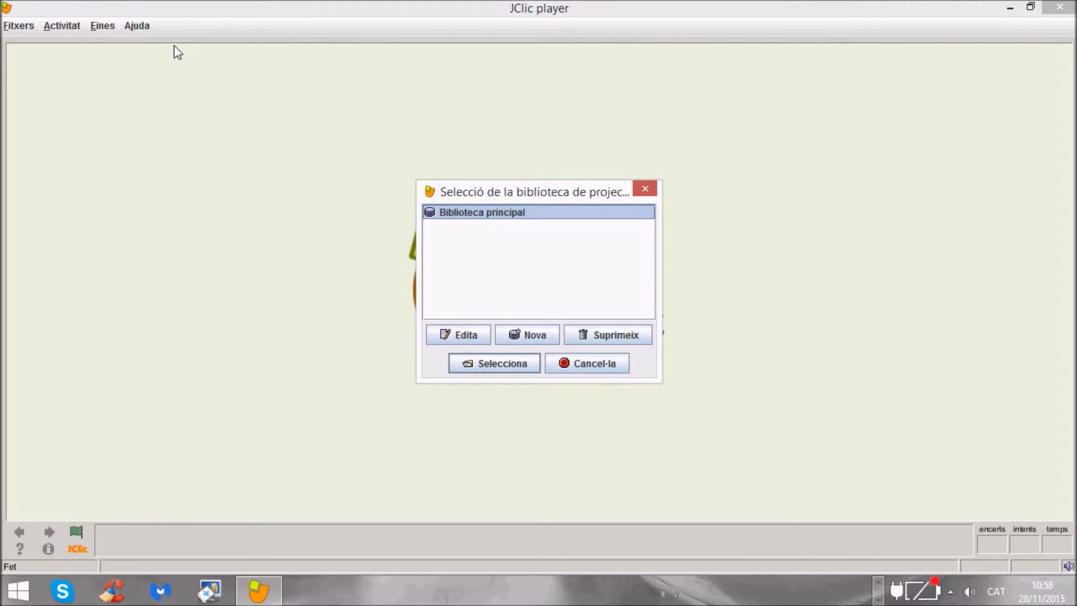
pyautogui.click(542, 335)
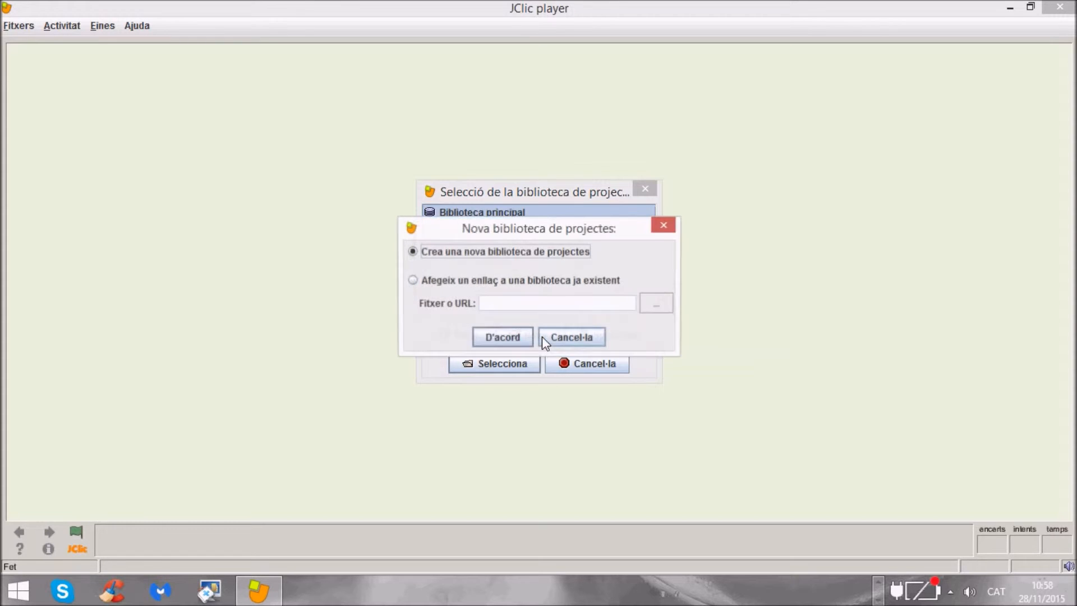
pyautogui.click(413, 281)
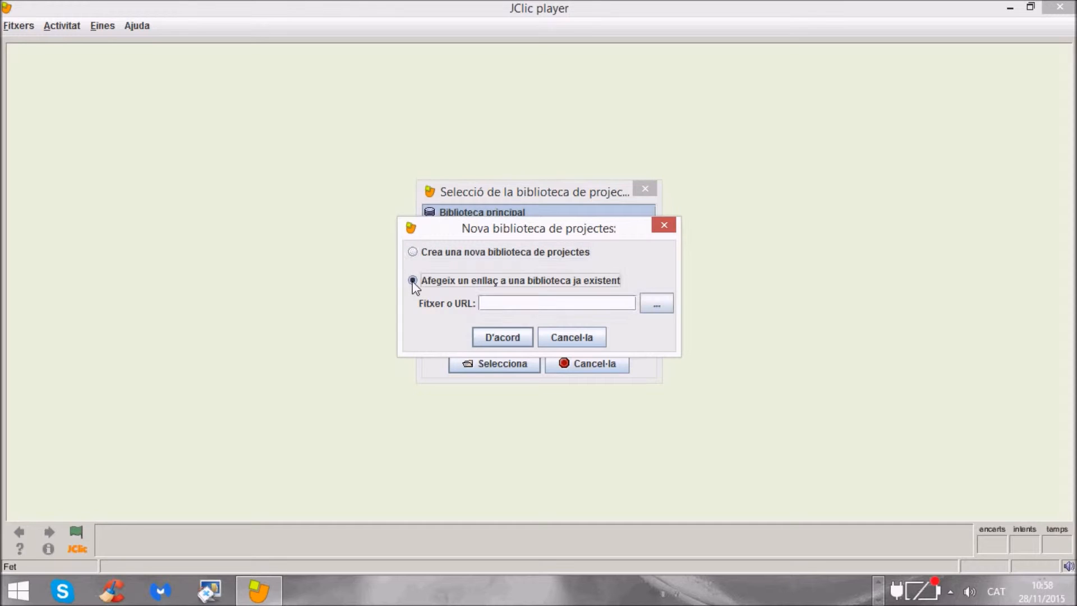
pyautogui.click(658, 305)
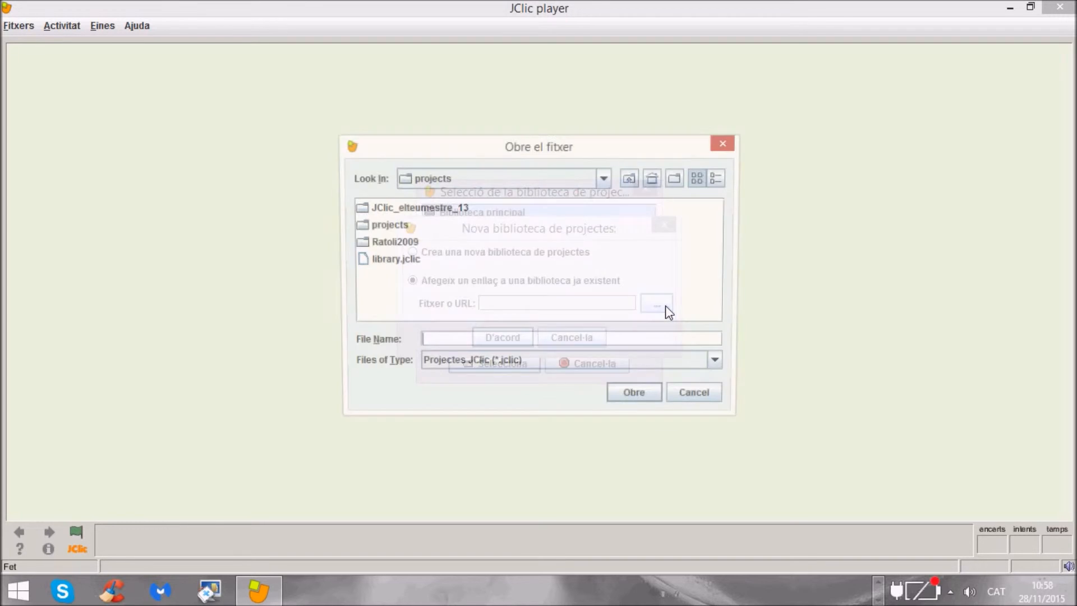
pyautogui.click(441, 208)
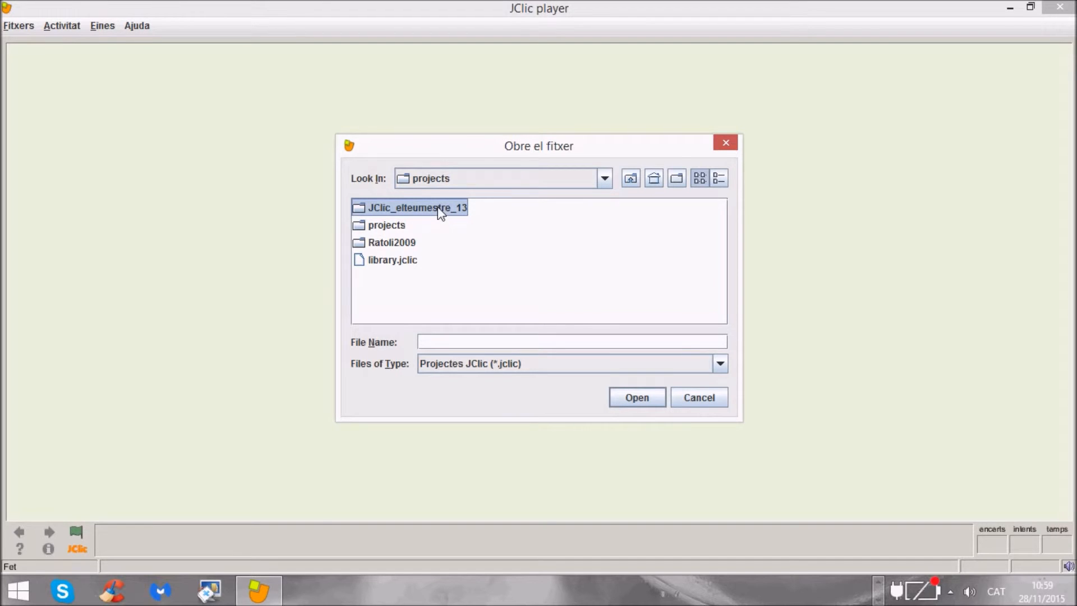
pyautogui.click(442, 213)
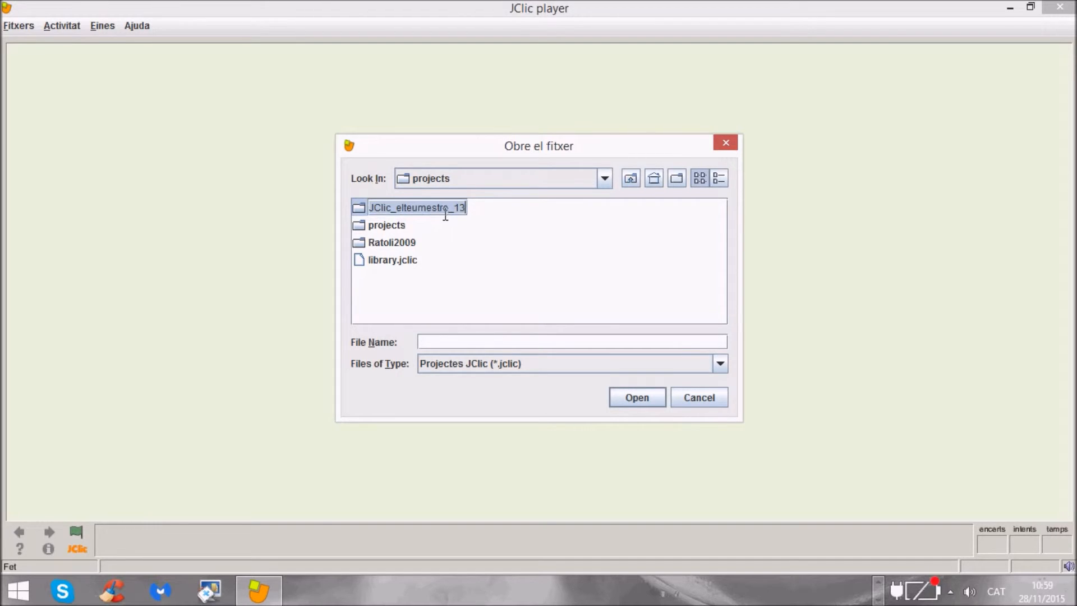
pyautogui.doubleClick(359, 216)
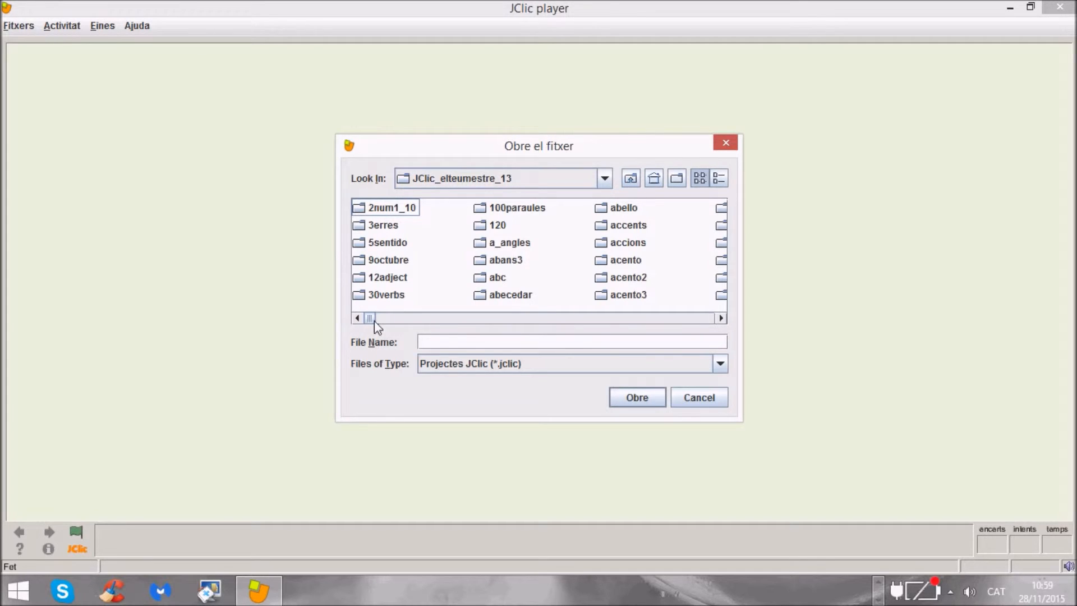
pyautogui.moveTo(374, 320); pyautogui.dragTo(714, 325)
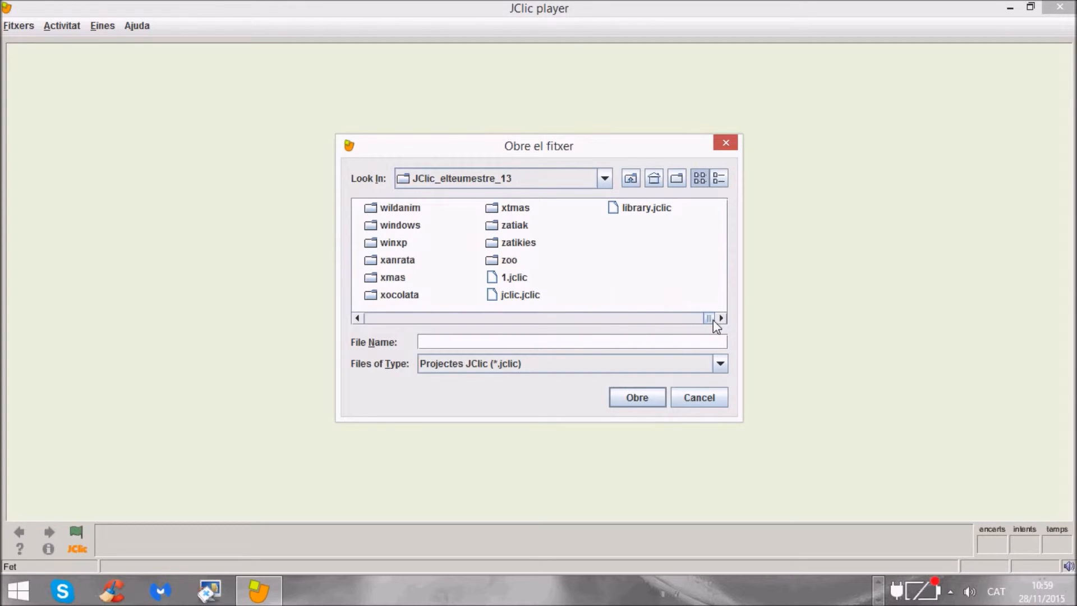
pyautogui.click(537, 297)
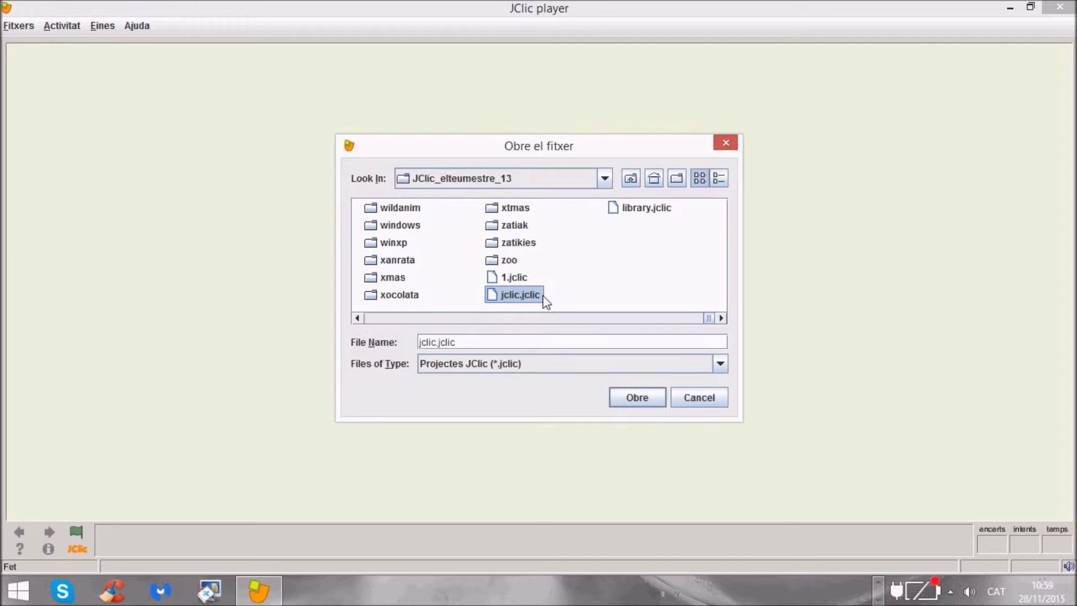
pyautogui.click(625, 399)
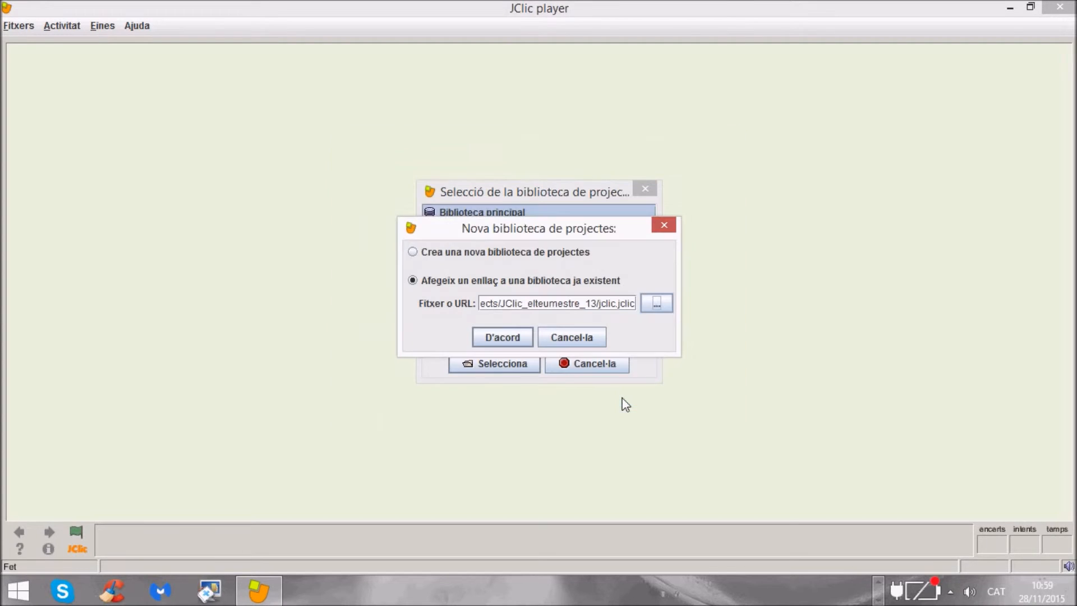
pyautogui.click(527, 335)
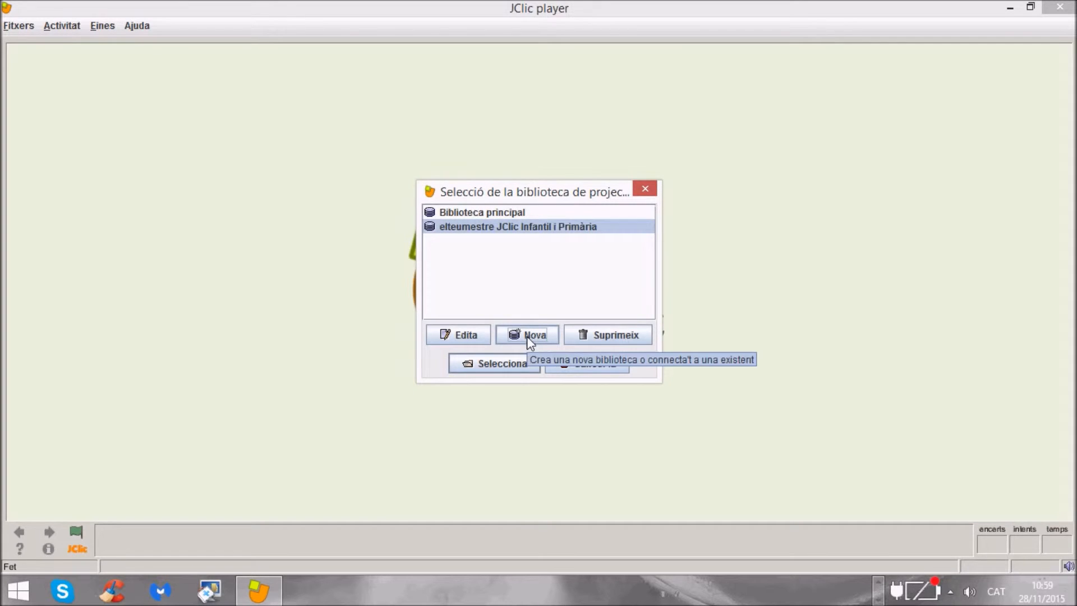
# Add a link to the existing project library library.jclic from the inner projects folder.
pyautogui.click(551, 340)
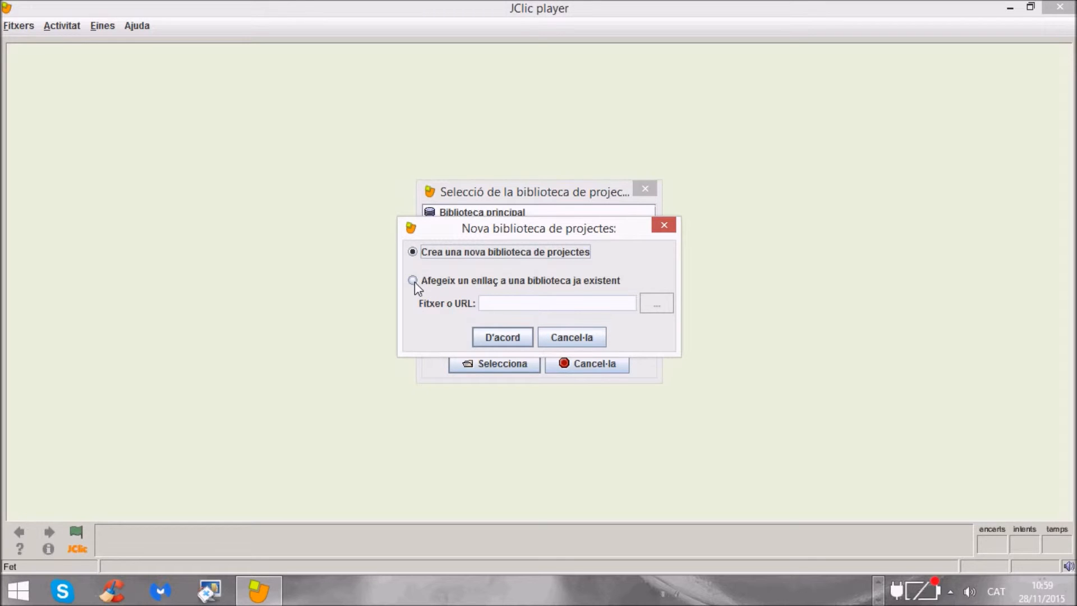
pyautogui.click(415, 282)
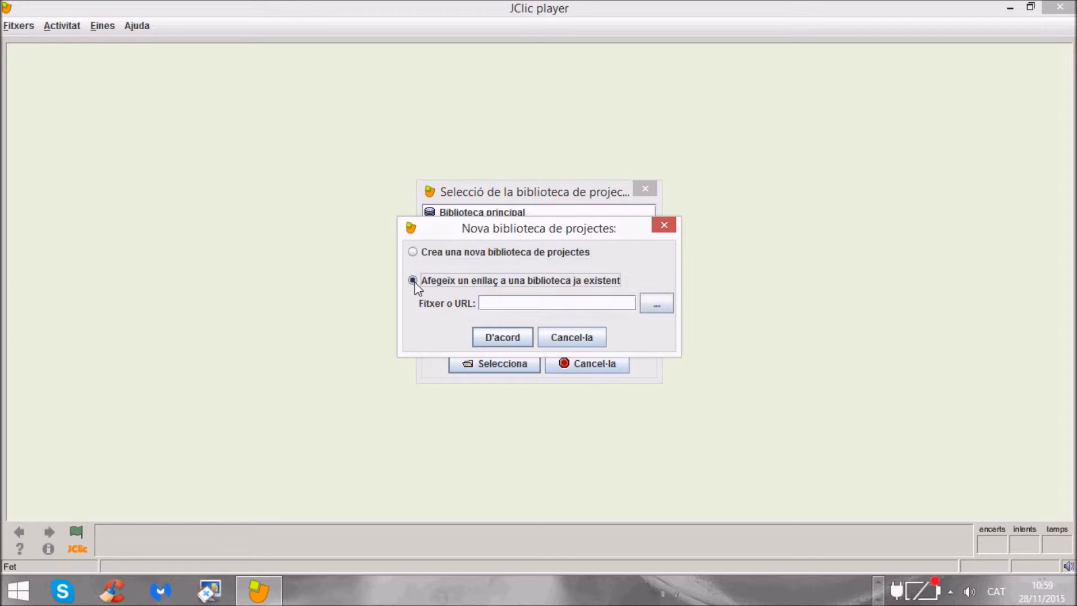
pyautogui.click(658, 305)
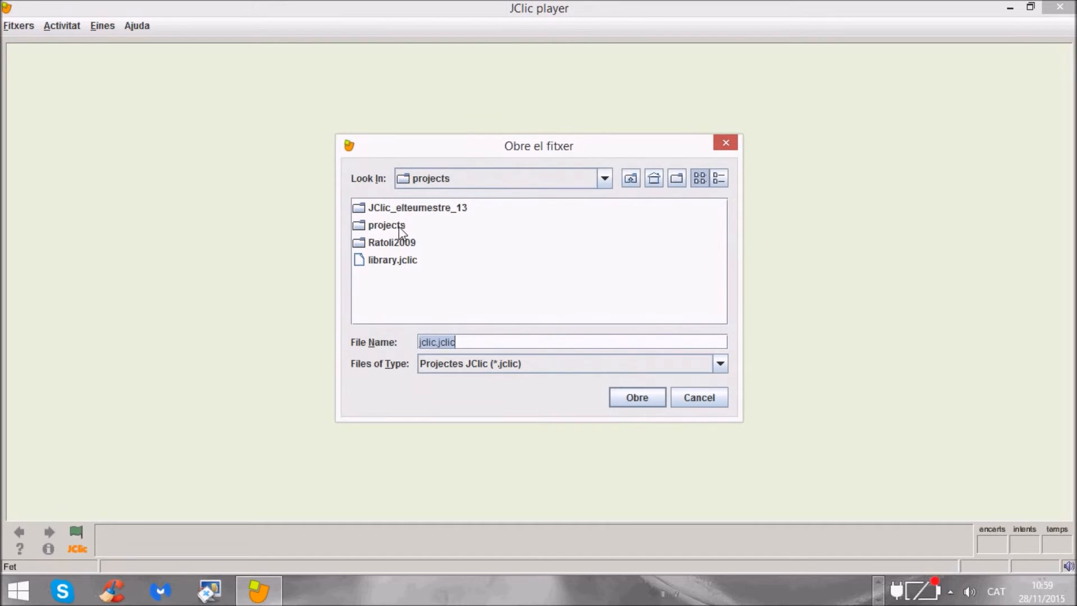
pyautogui.click(400, 229)
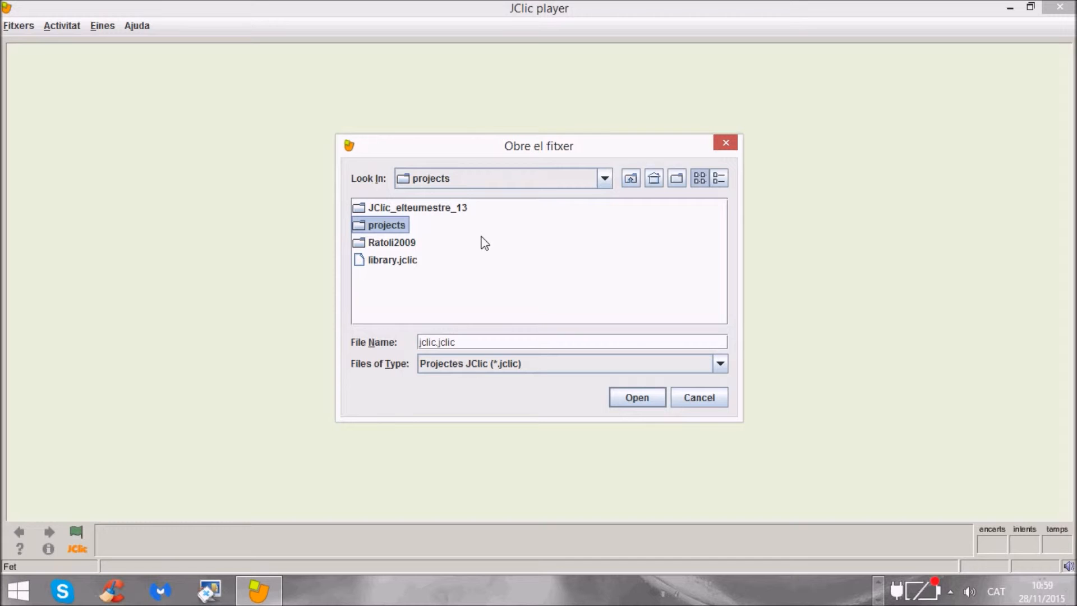
pyautogui.doubleClick(360, 227)
pyautogui.moveTo(373, 318); pyautogui.dragTo(712, 327)
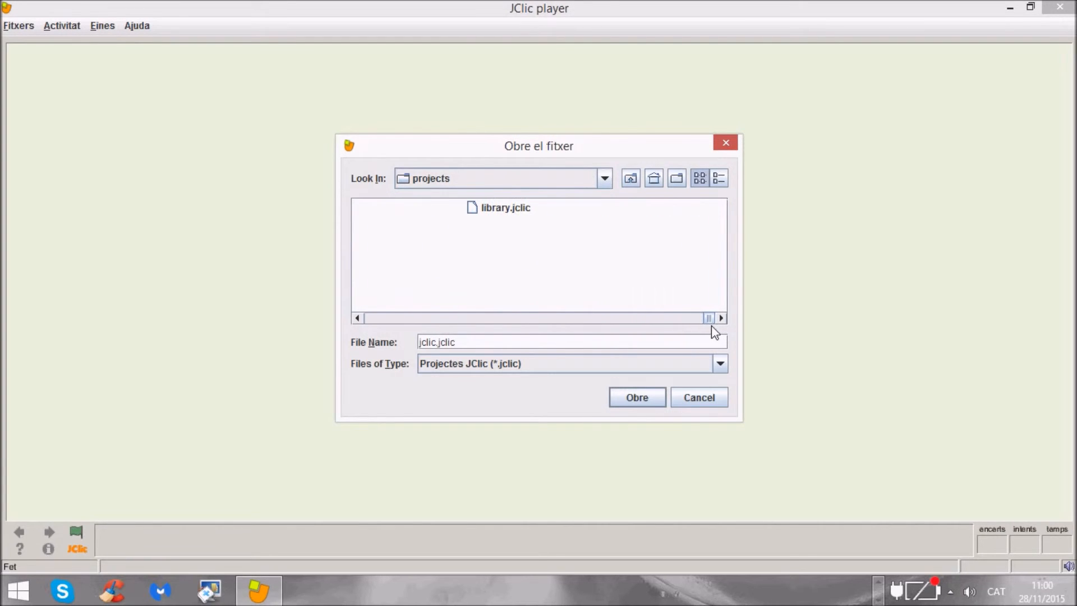
pyautogui.click(505, 210)
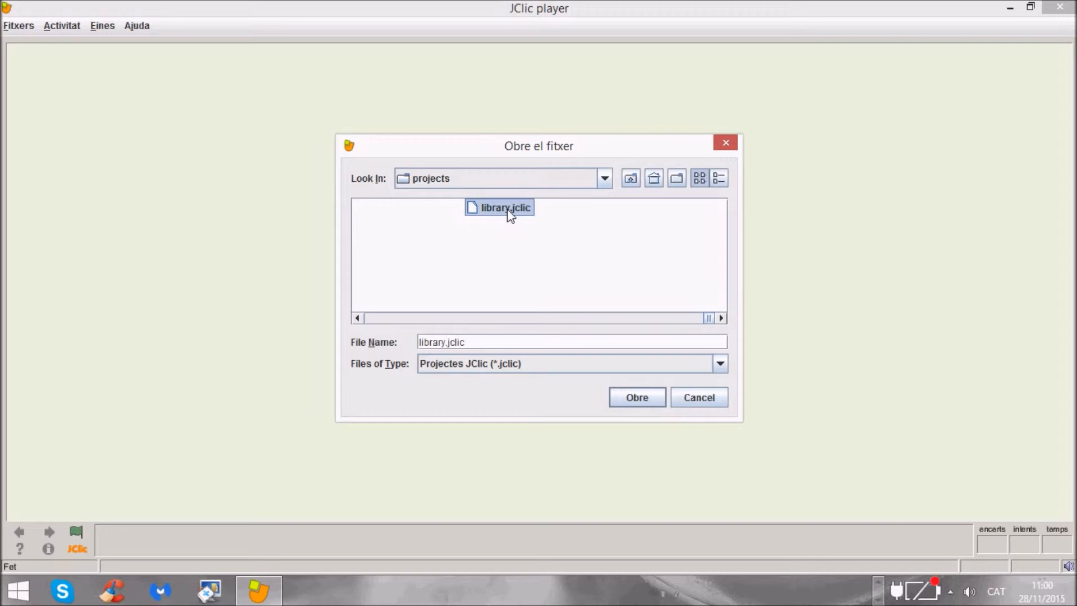
pyautogui.click(654, 399)
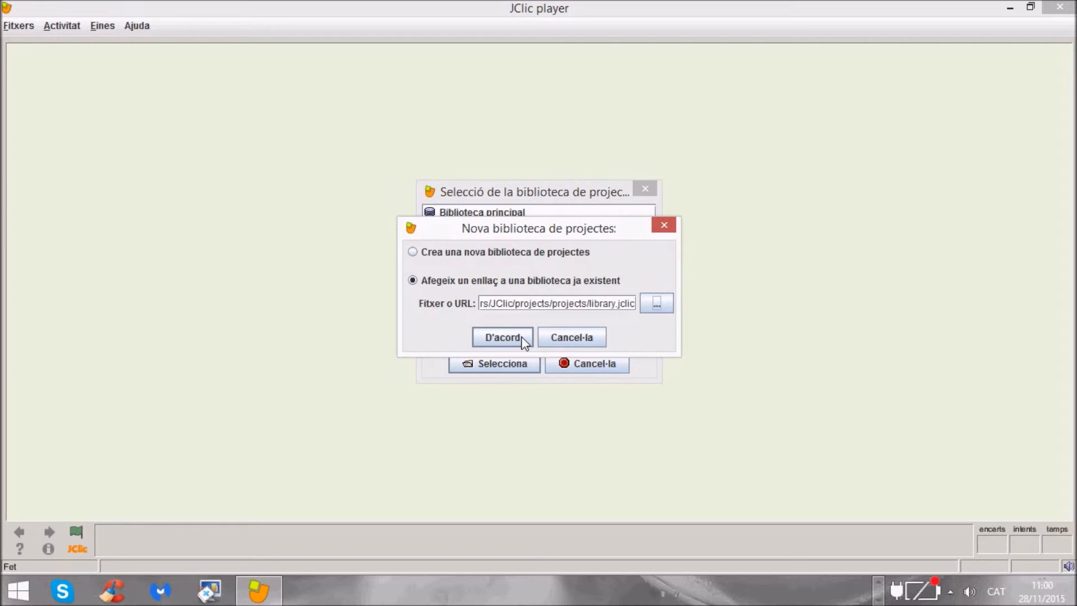
pyautogui.click(503, 337)
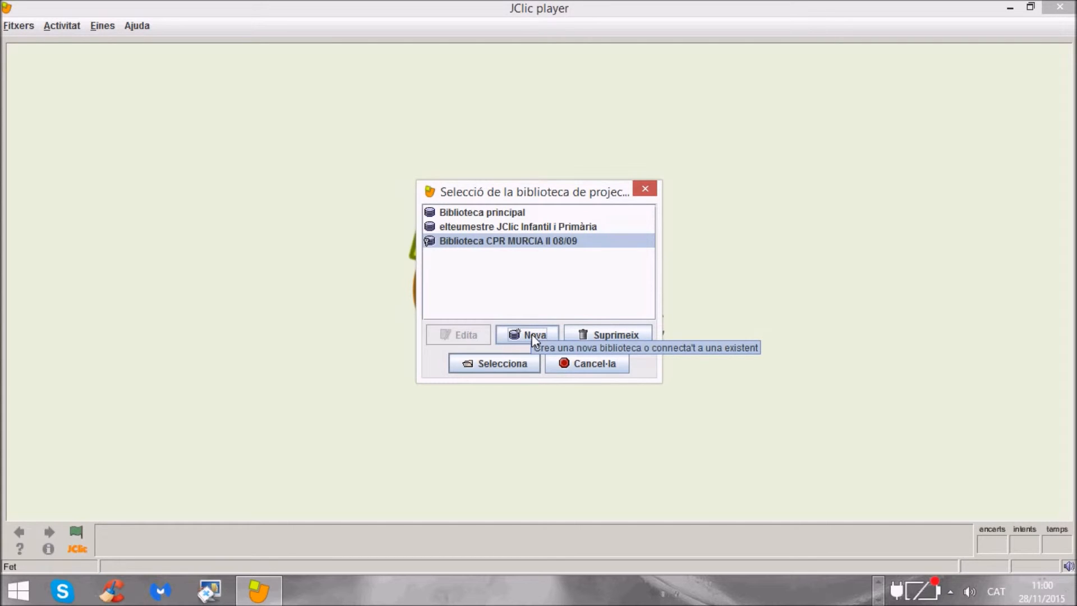
# Add a link to the existing project library jclic.jclic from the Ratoli2009 folder.
pyautogui.click(532, 334)
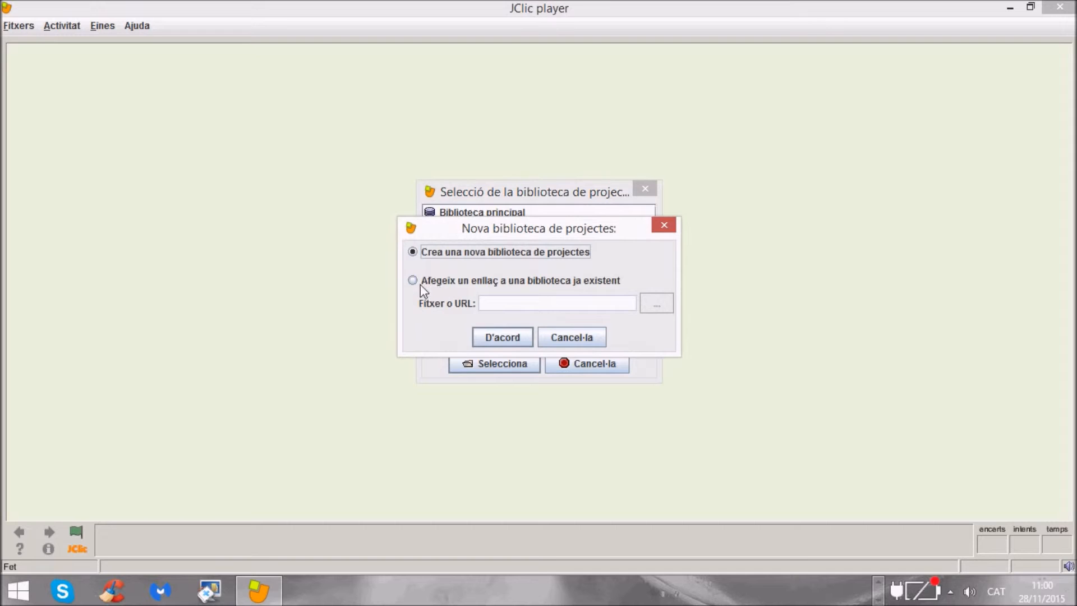
pyautogui.click(414, 281)
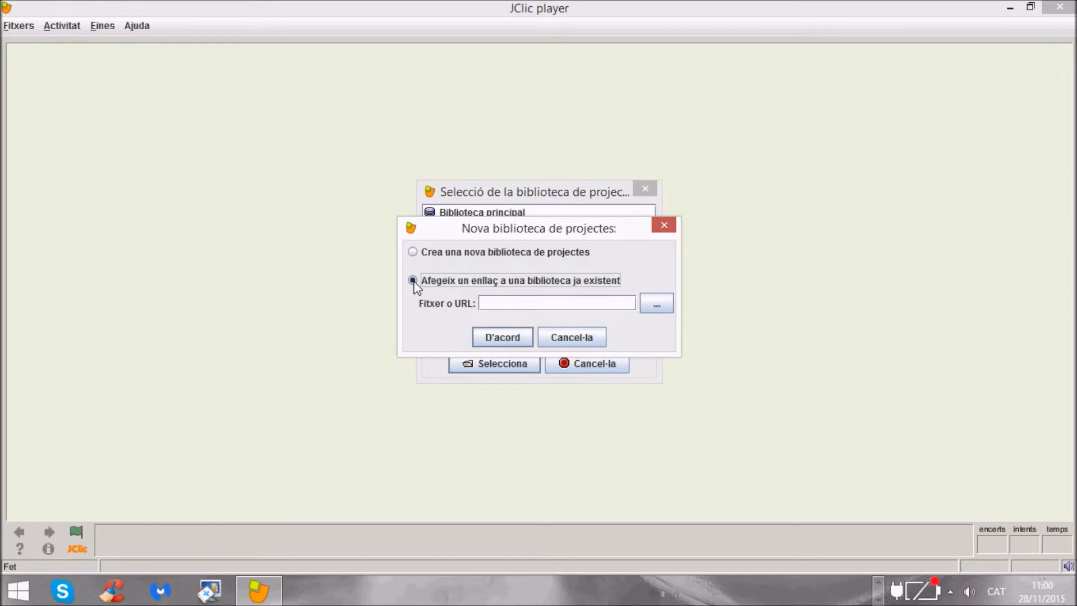
pyautogui.click(666, 308)
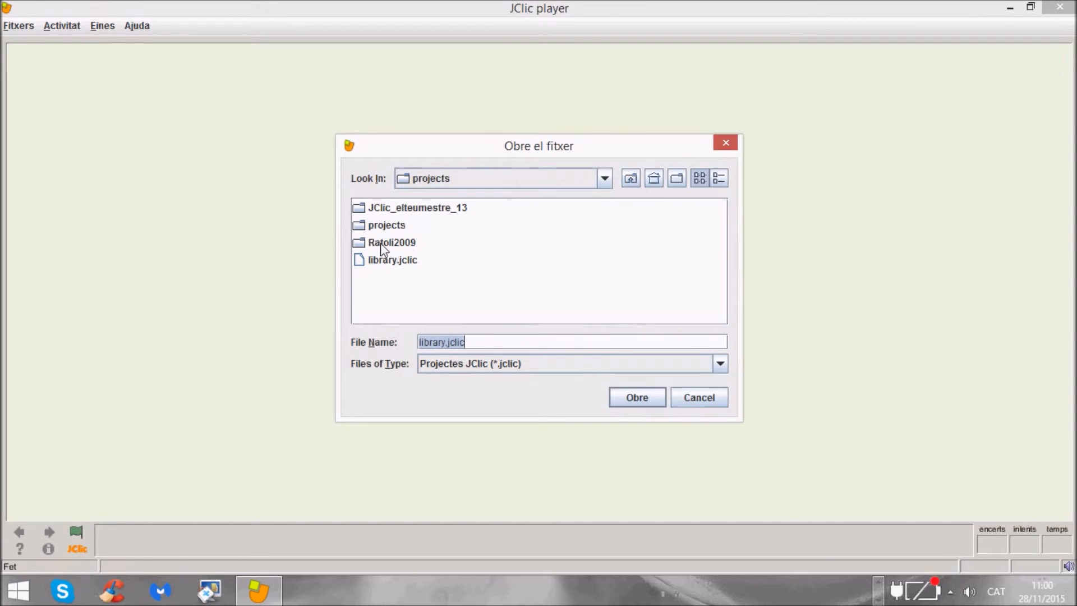
pyautogui.click(373, 244)
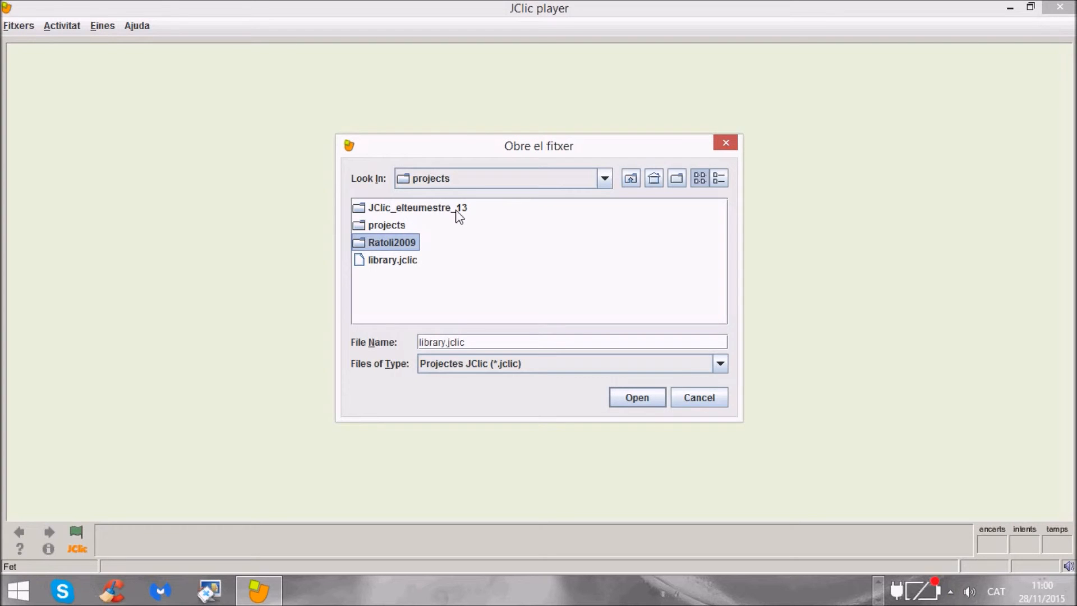
pyautogui.doubleClick(360, 245)
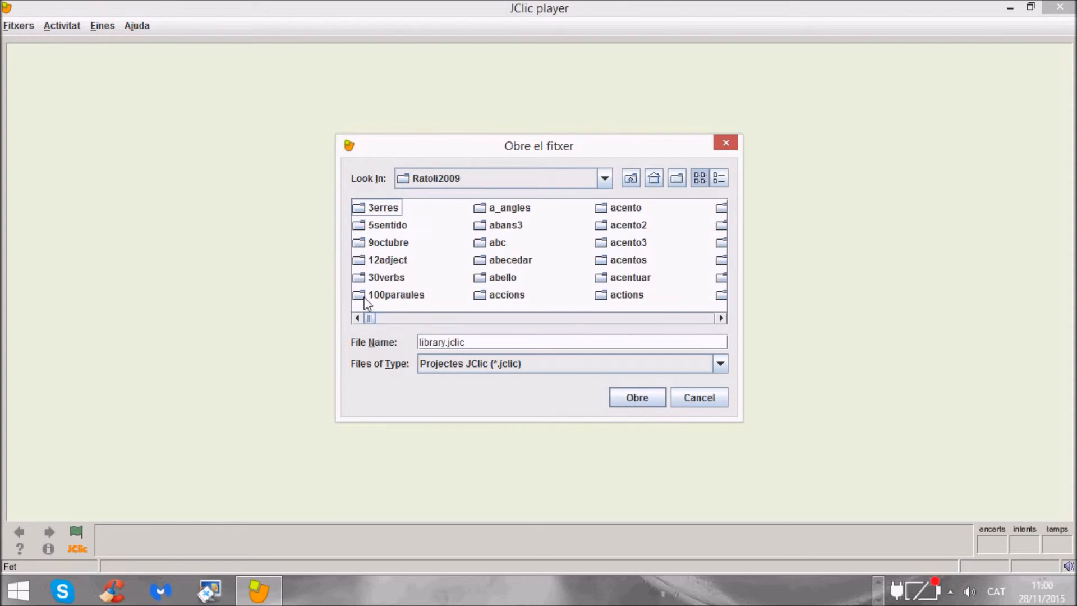
pyautogui.moveTo(371, 318); pyautogui.dragTo(722, 328)
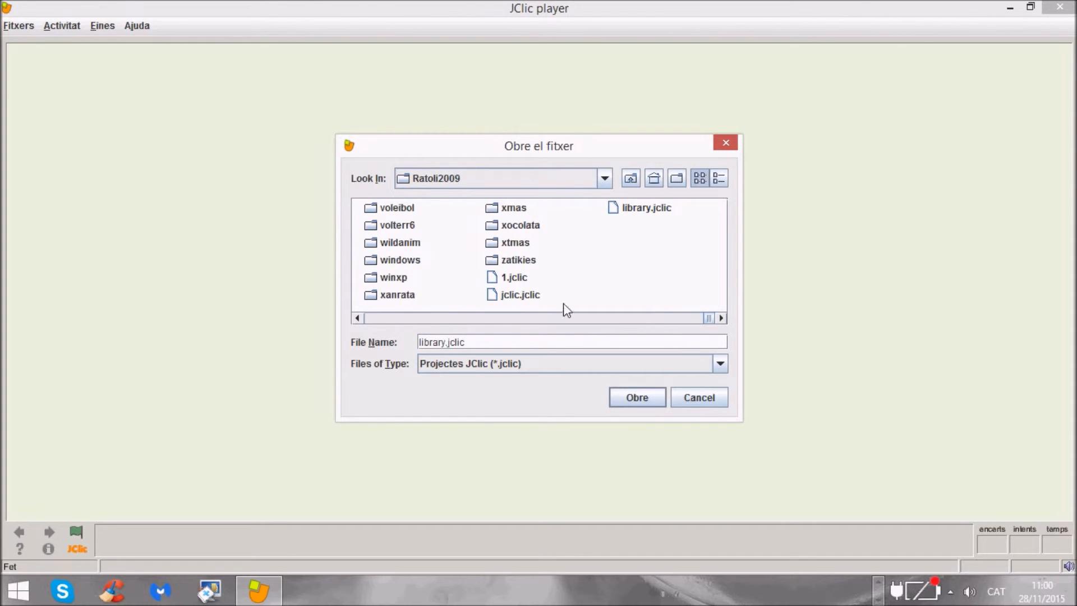
pyautogui.click(491, 297)
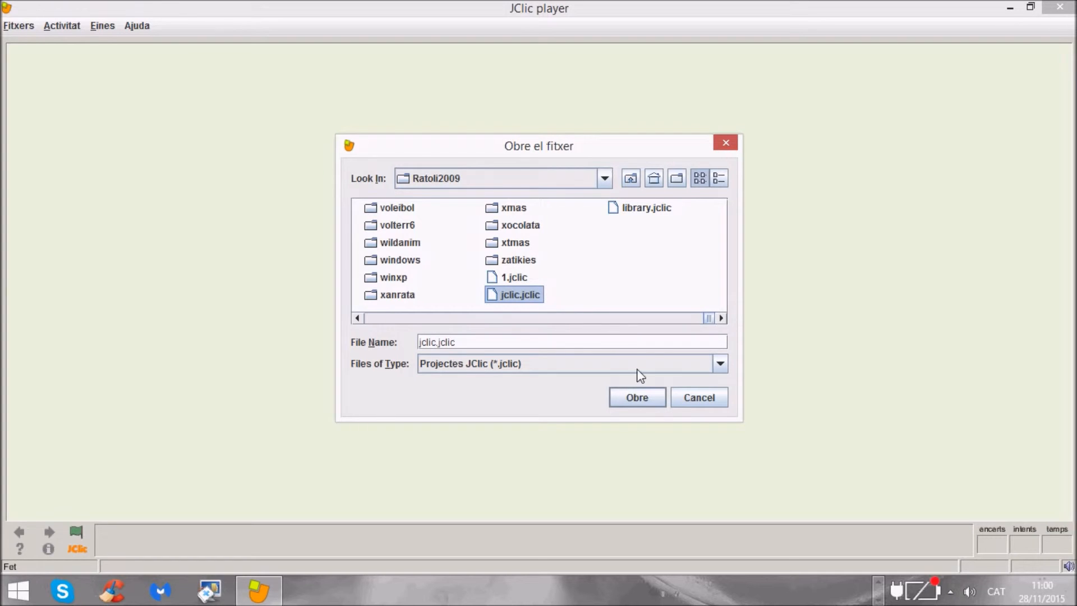
pyautogui.click(651, 404)
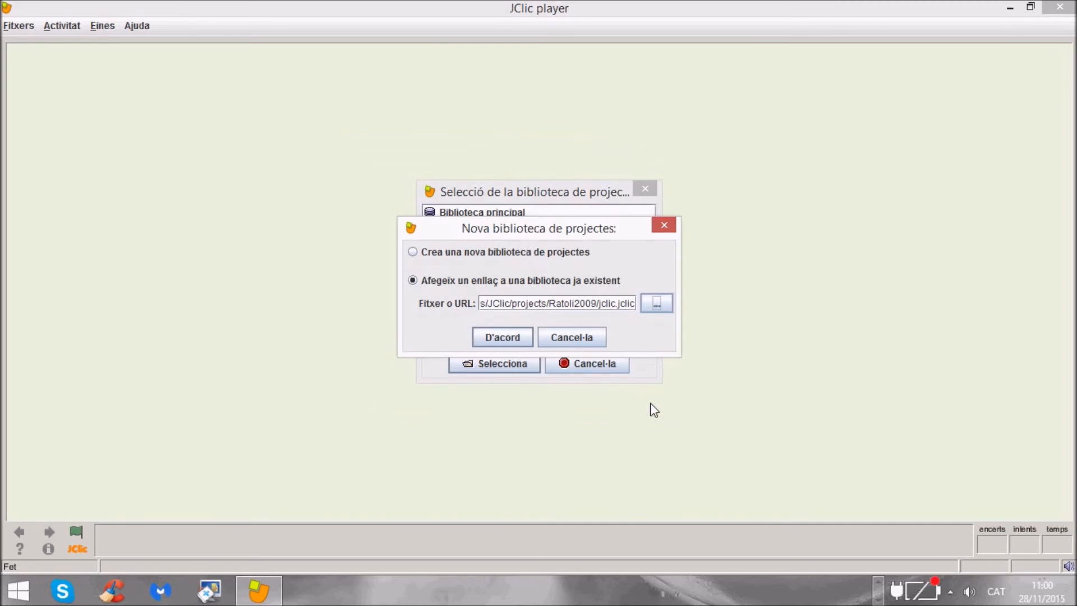
pyautogui.click(517, 339)
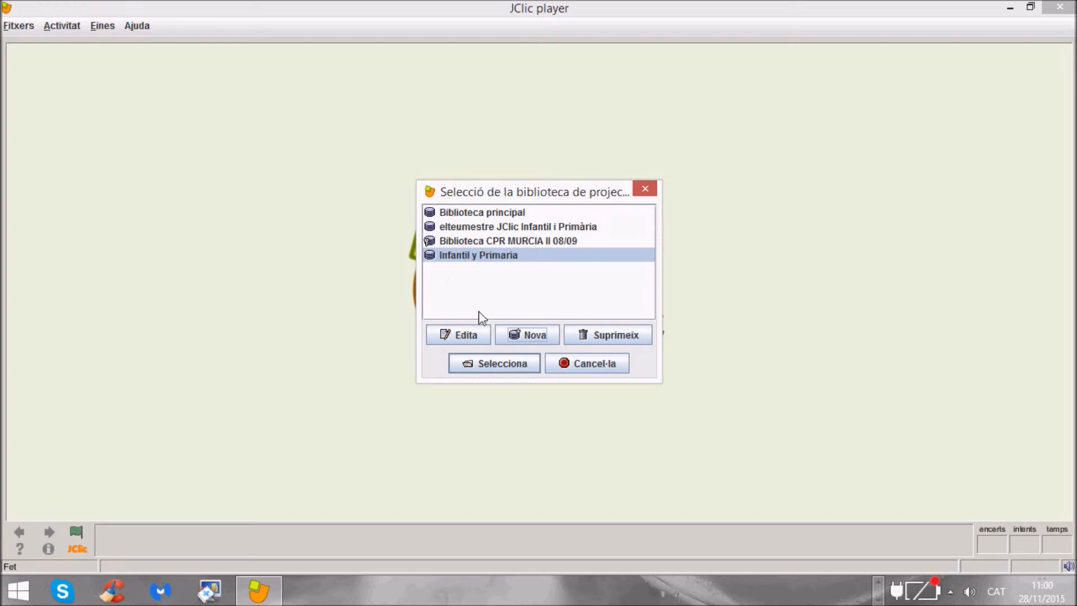
# Open the Infantil y Primaria library and launch El pomer from Primaria, Ciclo 1, Valencià, Matemàtiques.
pyautogui.click(489, 366)
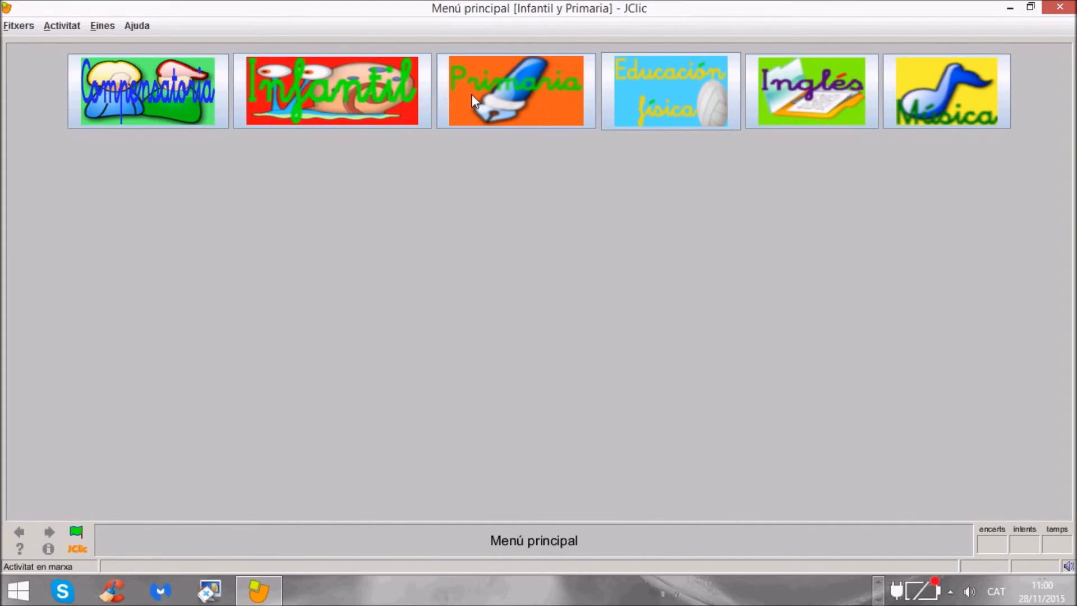
pyautogui.click(478, 101)
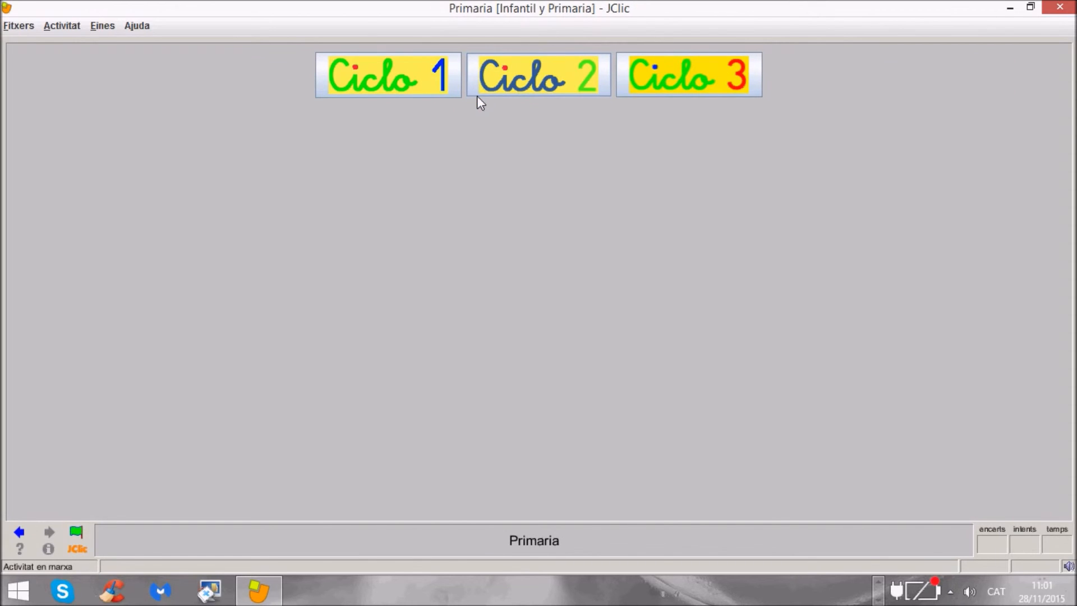
pyautogui.click(432, 82)
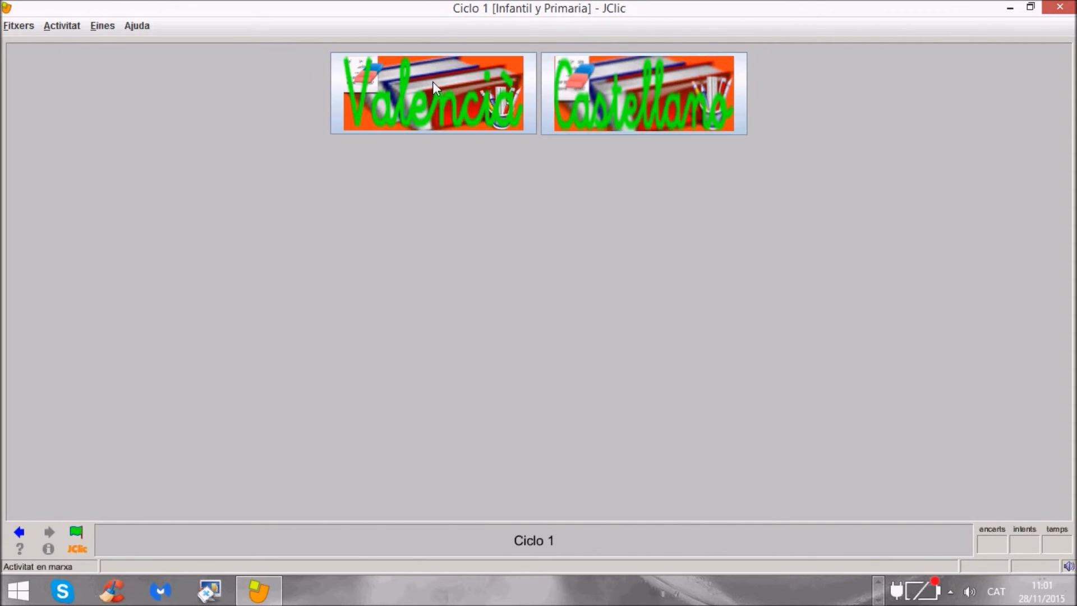
pyautogui.click(444, 86)
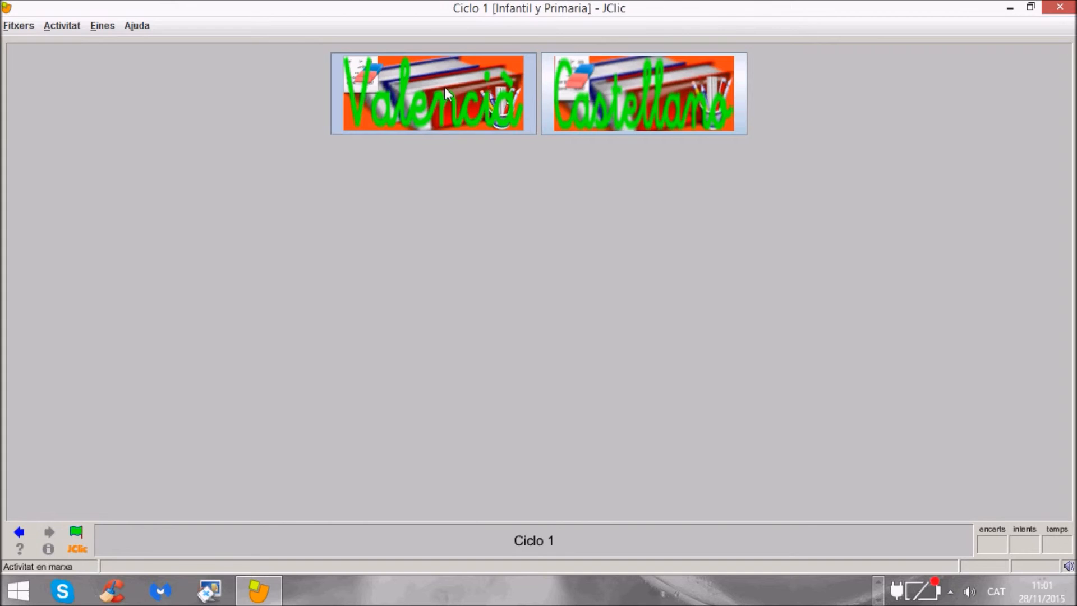
pyautogui.click(641, 95)
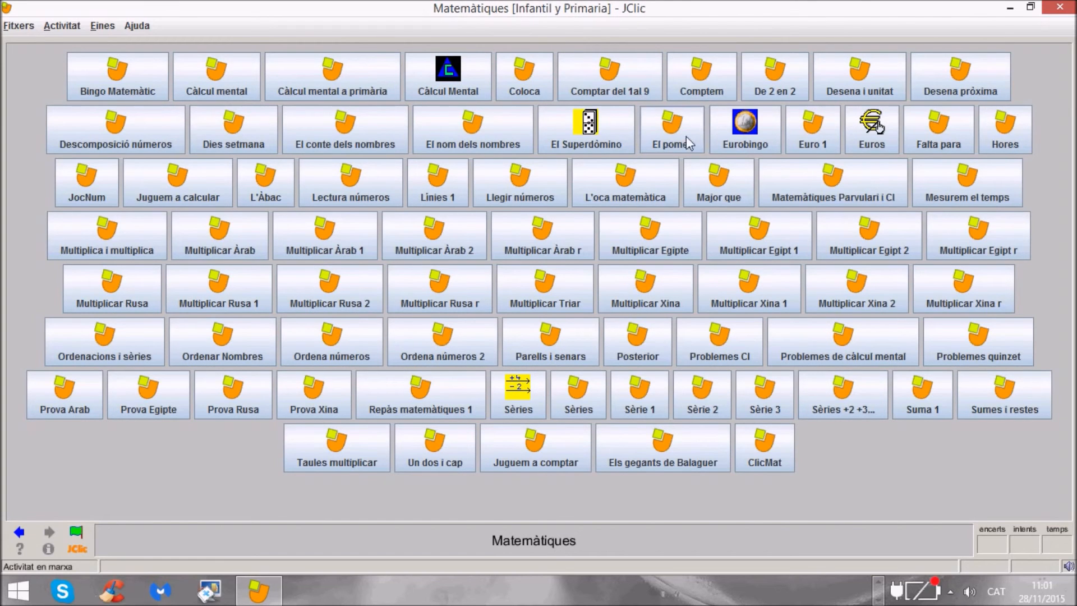
pyautogui.click(688, 137)
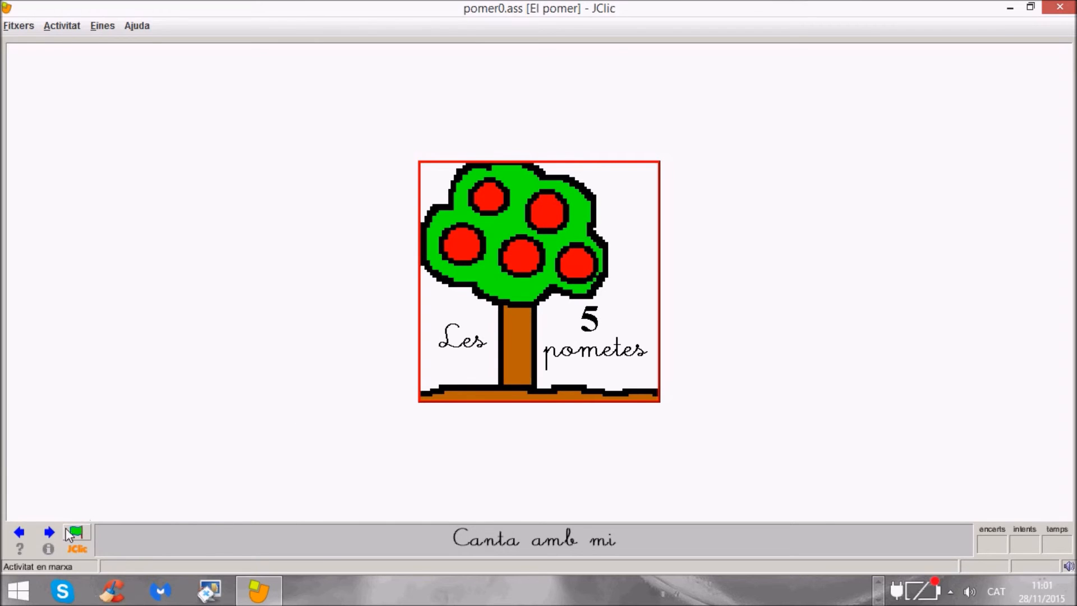
# Advance to El pomer's "Quantes en cauen?" activity, dismissing the multimedia notice, and match the number 5 with its apple tree.
pyautogui.click(51, 537)
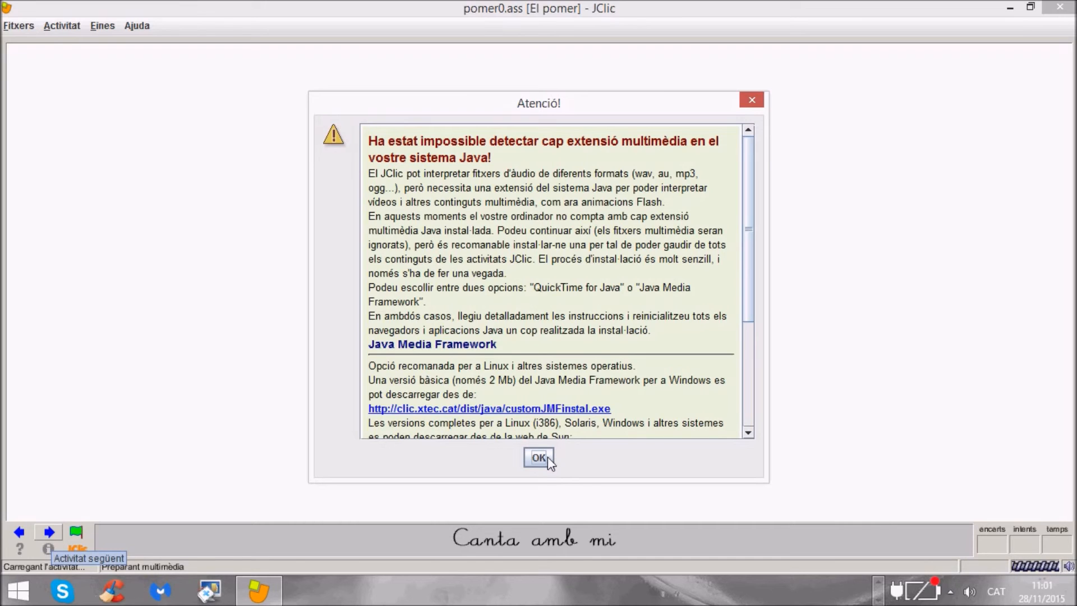
pyautogui.click(548, 458)
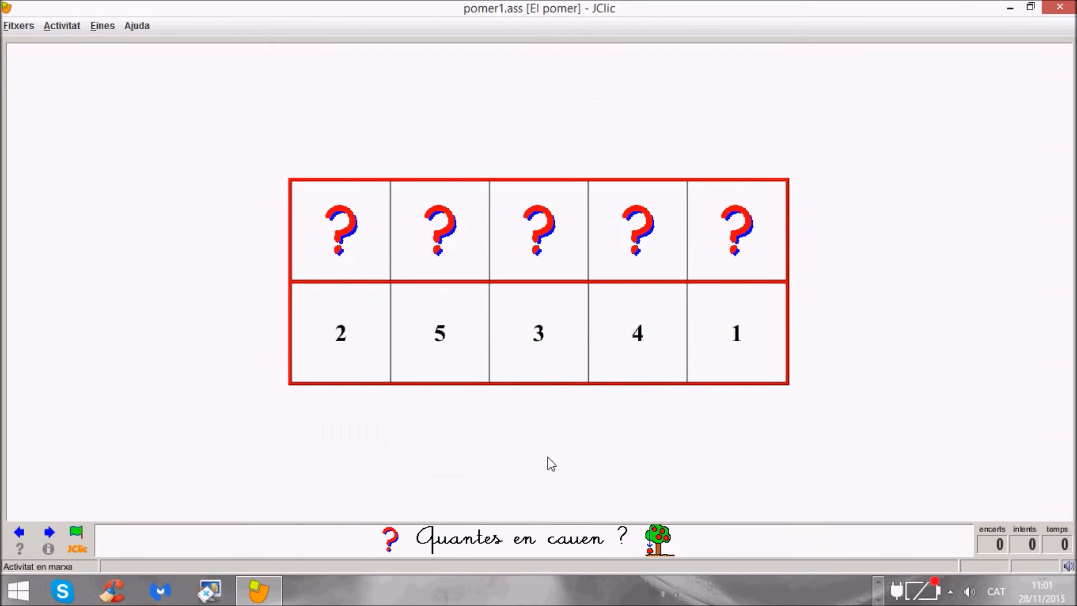
pyautogui.click(442, 334)
pyautogui.click(455, 231)
pyautogui.click(465, 240)
pyautogui.click(535, 235)
pyautogui.click(540, 368)
pyautogui.click(441, 336)
pyautogui.click(445, 224)
pyautogui.click(441, 333)
pyautogui.click(353, 253)
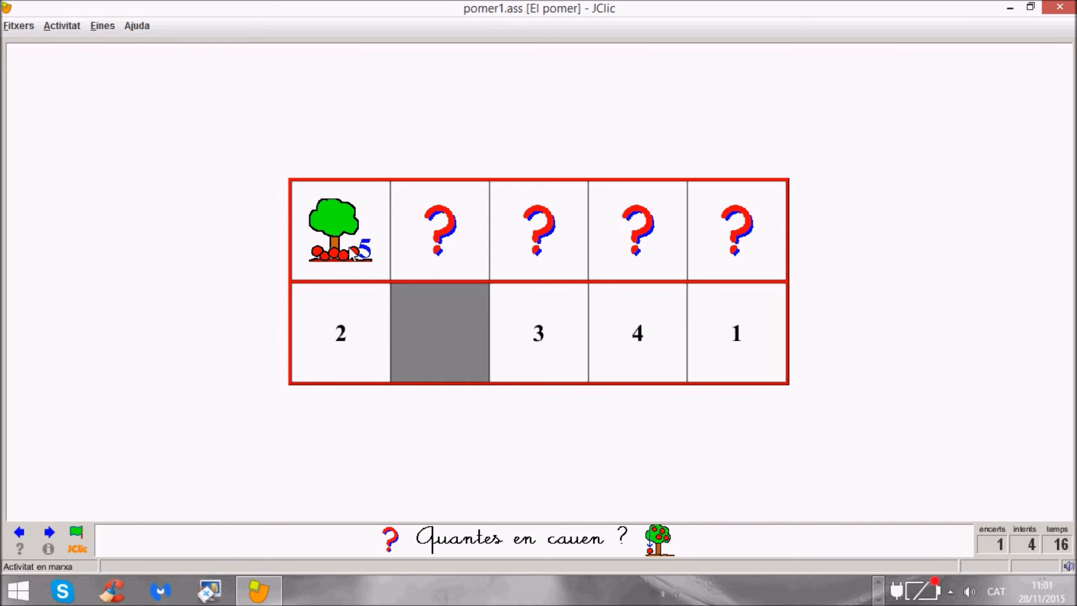
# Match the numbers 3, 4, 1 and 2 with their apple trees to complete the activity.
pyautogui.click(541, 346)
pyautogui.click(543, 254)
pyautogui.click(543, 343)
pyautogui.click(436, 190)
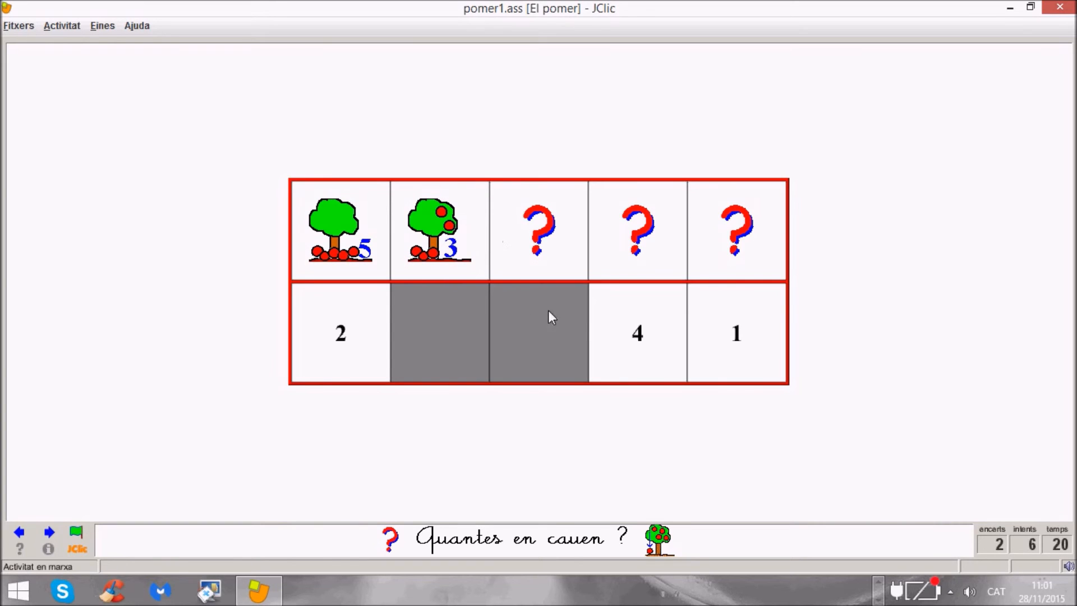
pyautogui.click(657, 326)
pyautogui.click(551, 228)
pyautogui.click(736, 345)
pyautogui.click(634, 247)
pyautogui.click(313, 346)
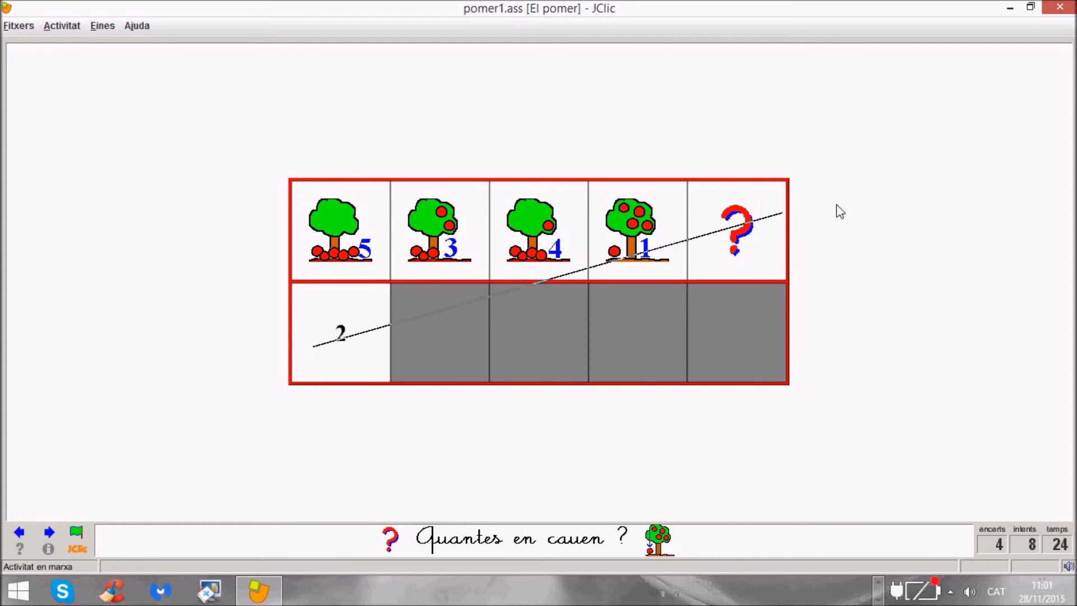
pyautogui.click(765, 228)
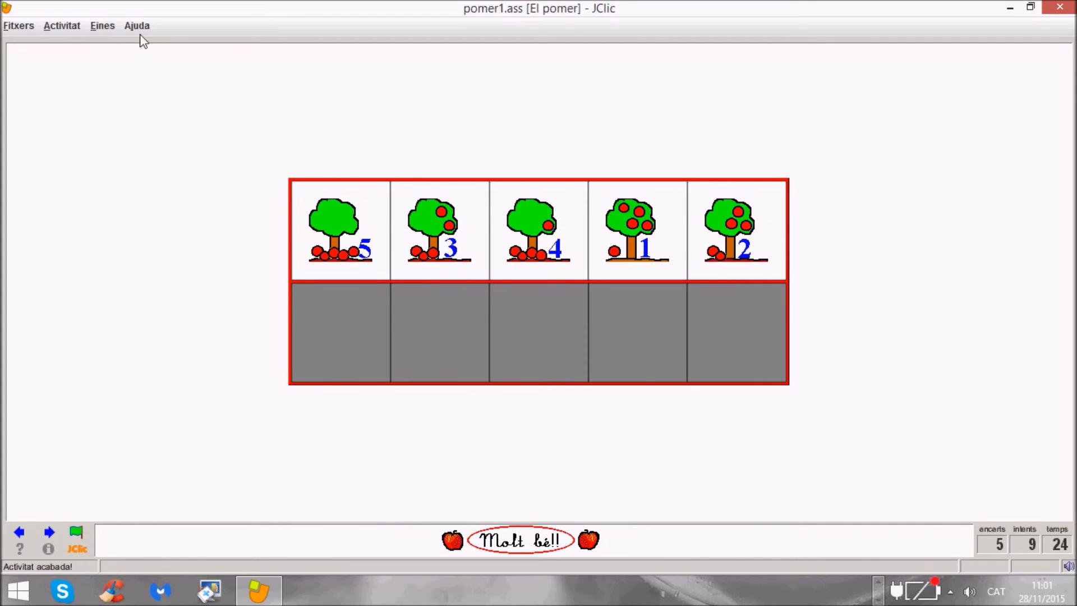
# Open the elteumestre JClic Infantil i Primària library and launch Cuentos from Primària, Segon Cicle, Castellano, Lengua.
pyautogui.click(102, 27)
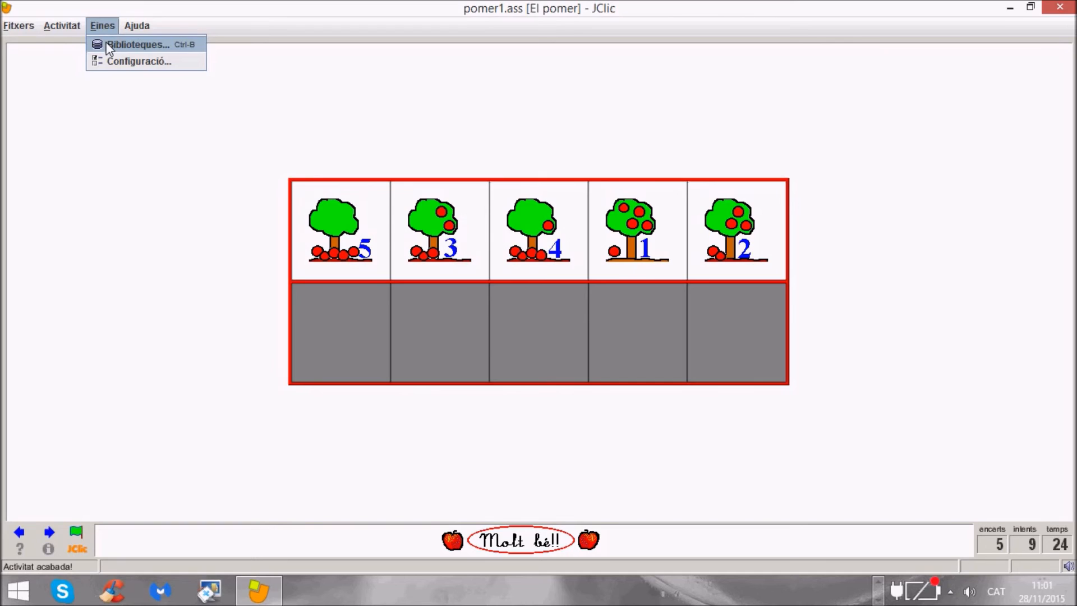
pyautogui.click(109, 46)
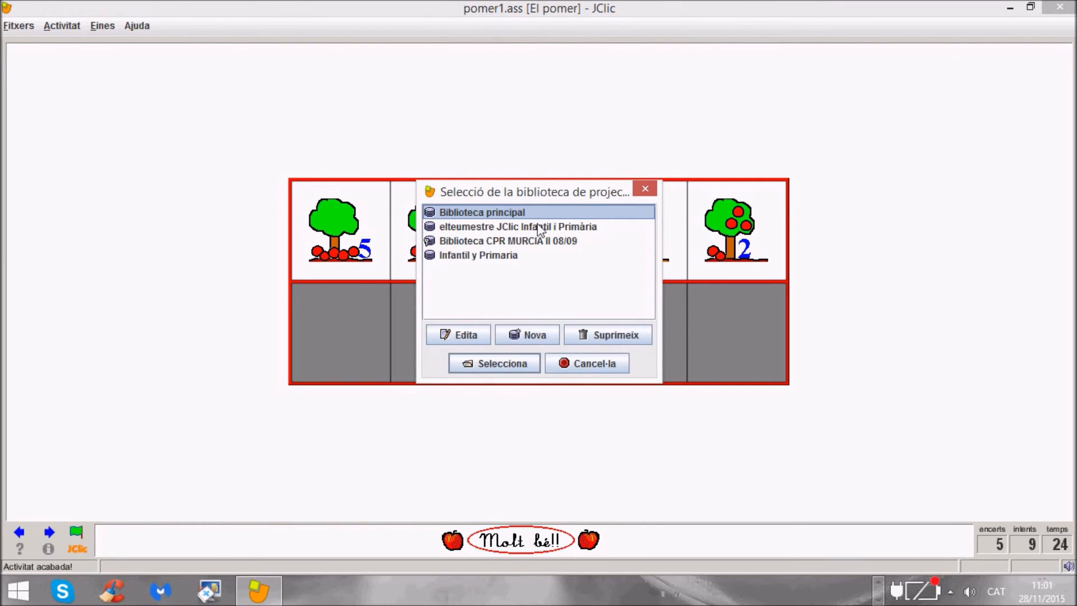
pyautogui.click(538, 227)
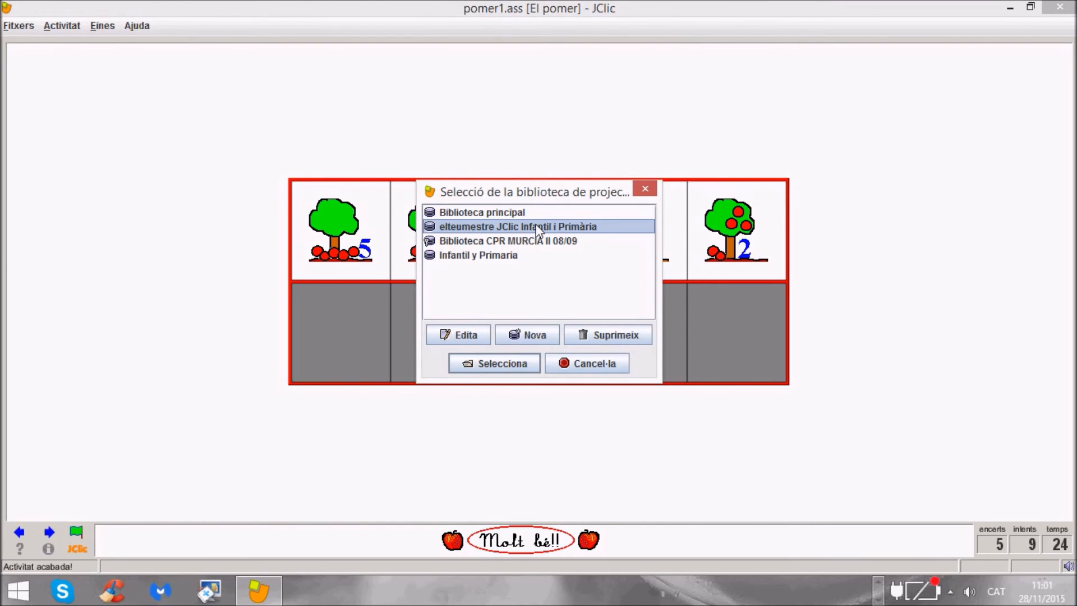
pyautogui.click(510, 365)
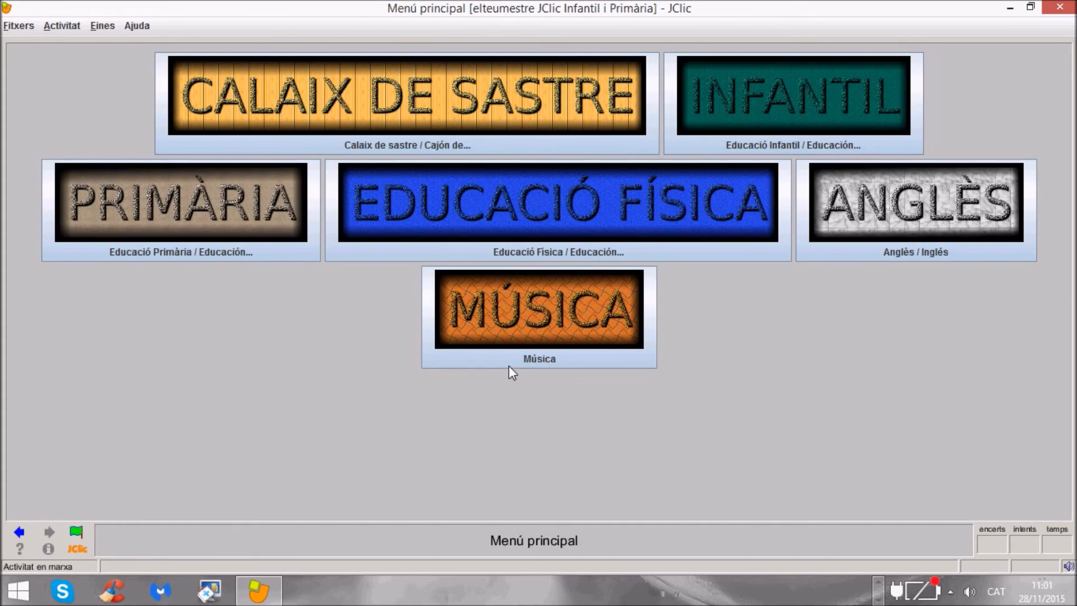
pyautogui.click(262, 208)
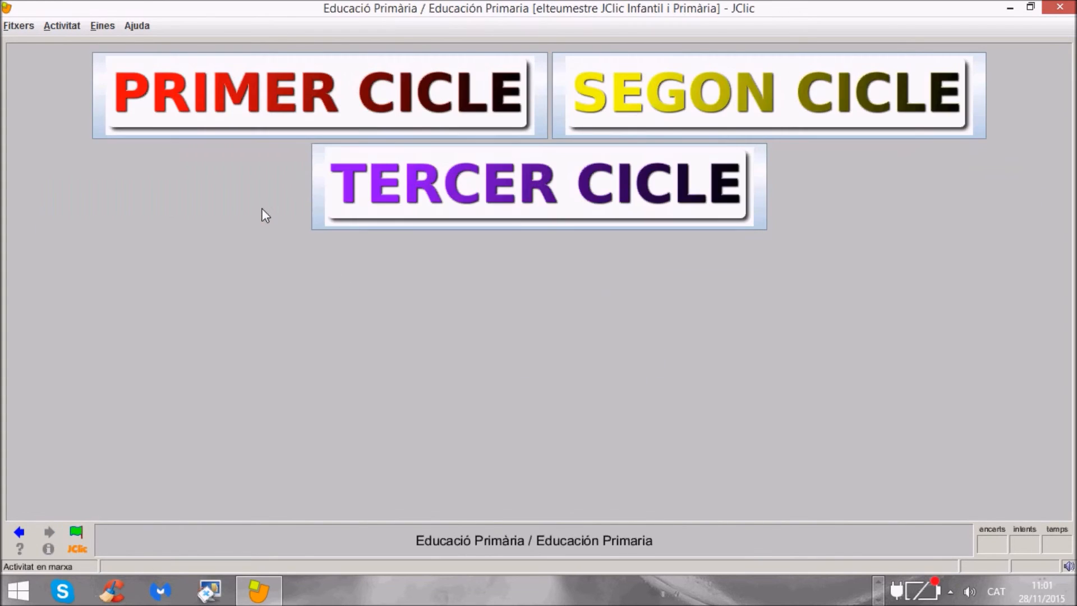
pyautogui.click(722, 88)
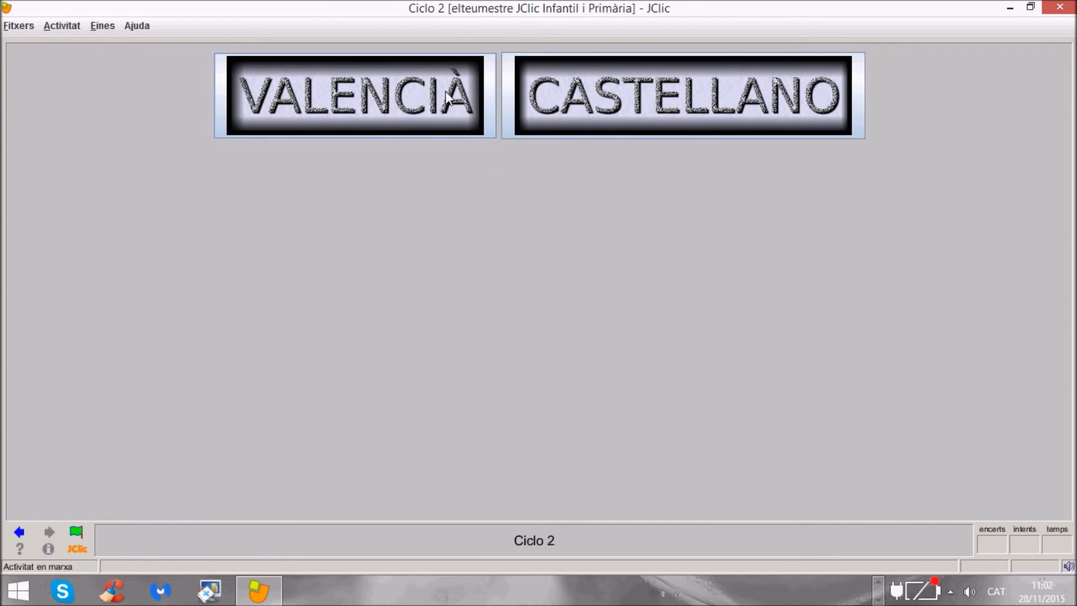
pyautogui.click(648, 93)
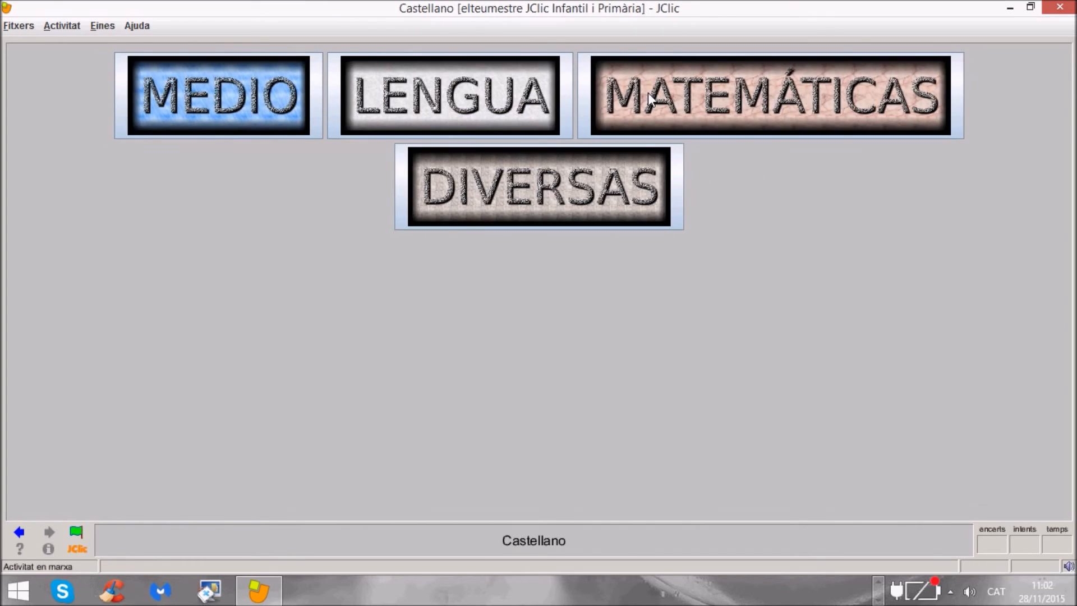
pyautogui.click(497, 95)
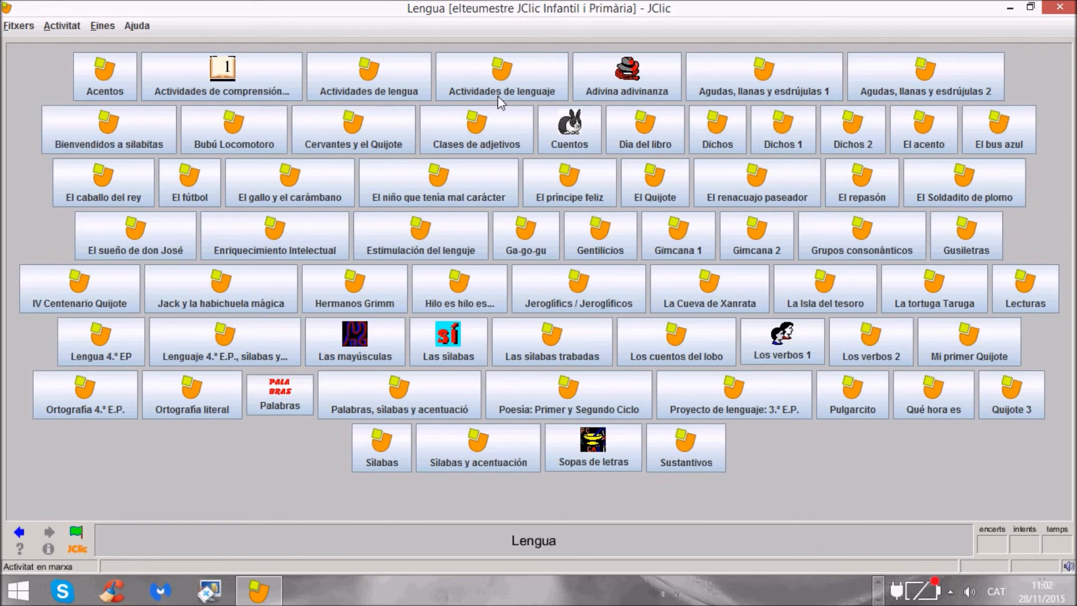
pyautogui.click(584, 132)
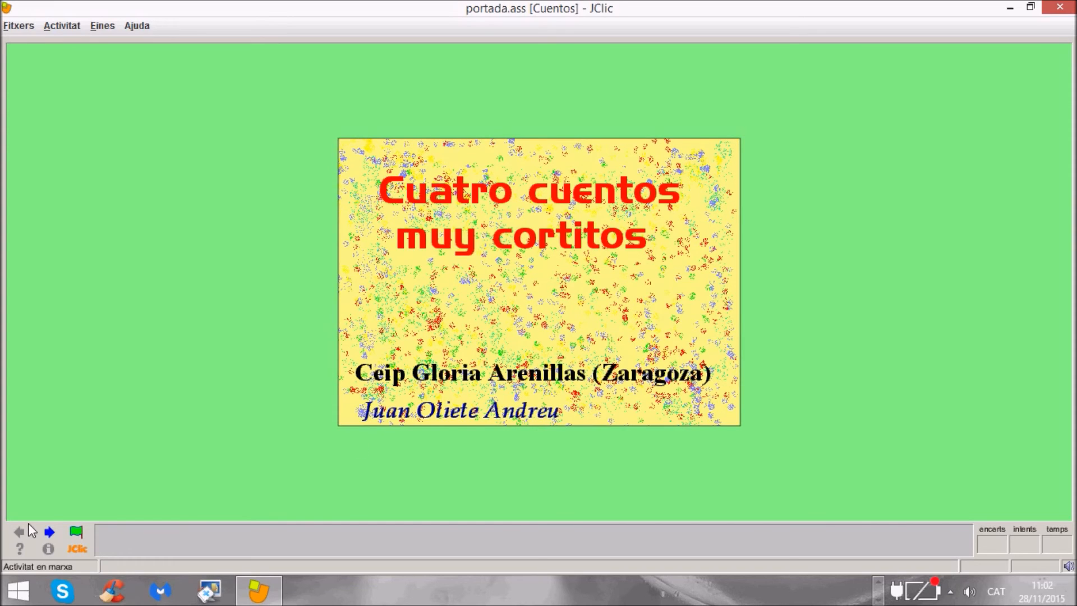
# Advance past the Cuentos introduction, choose story 1 and page through "la fiesta del gato" to its third scene.
pyautogui.click(49, 533)
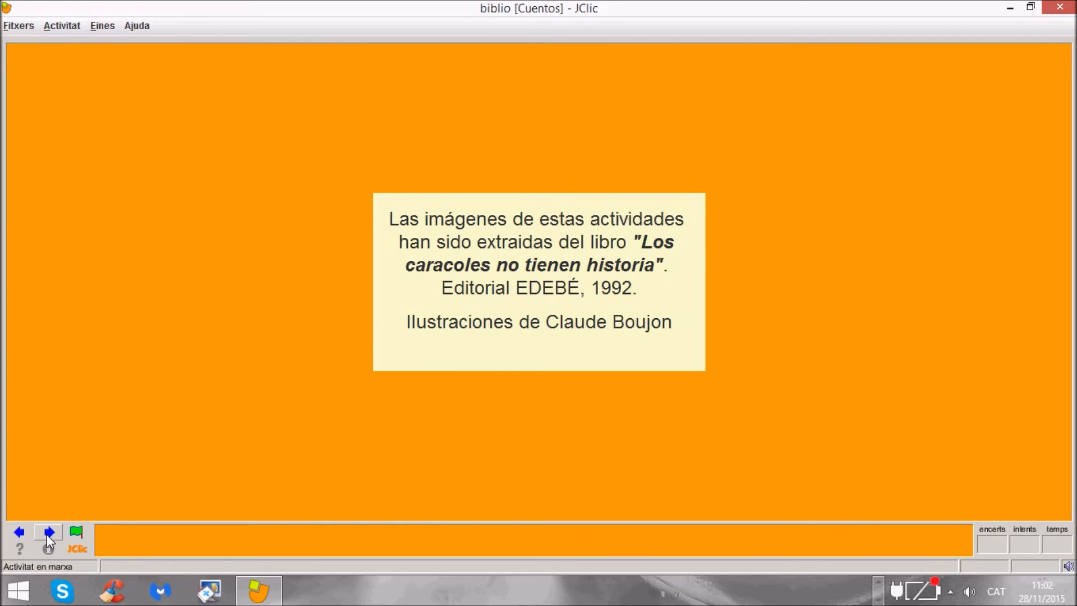
pyautogui.click(48, 533)
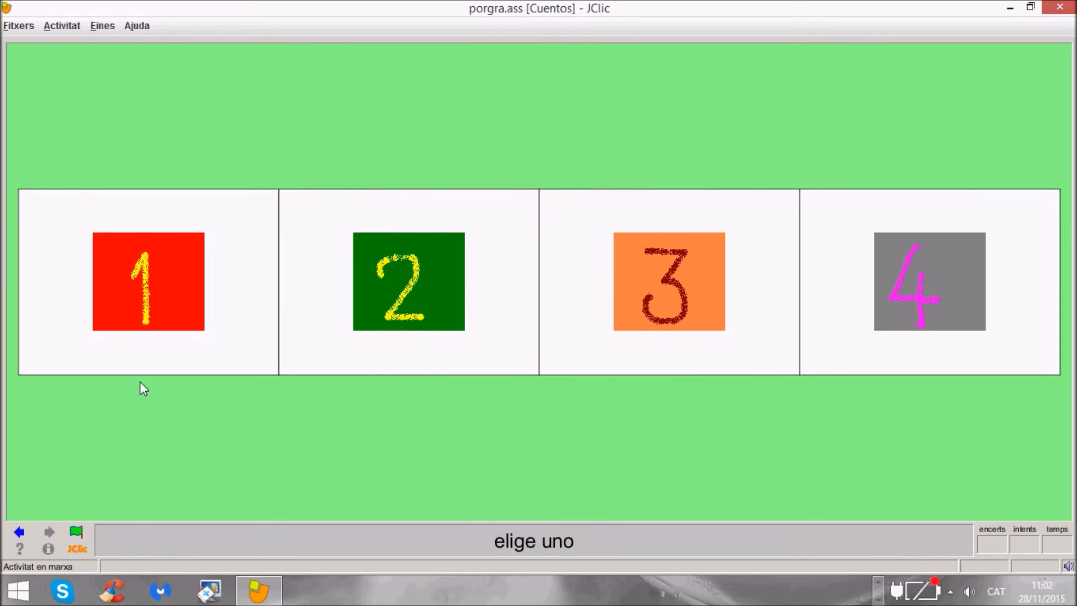
pyautogui.click(154, 287)
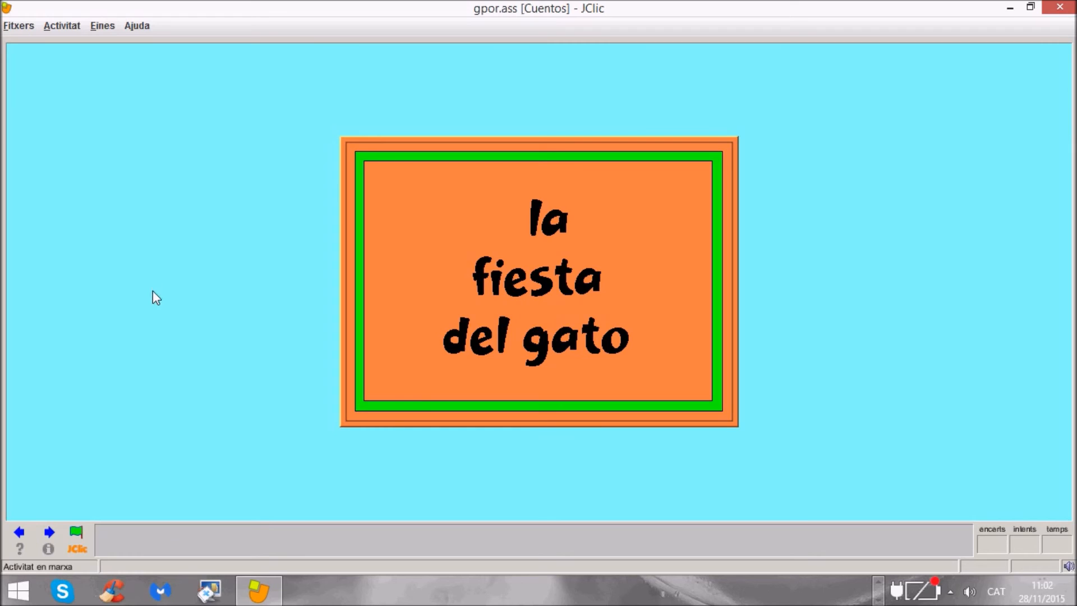
pyautogui.click(49, 532)
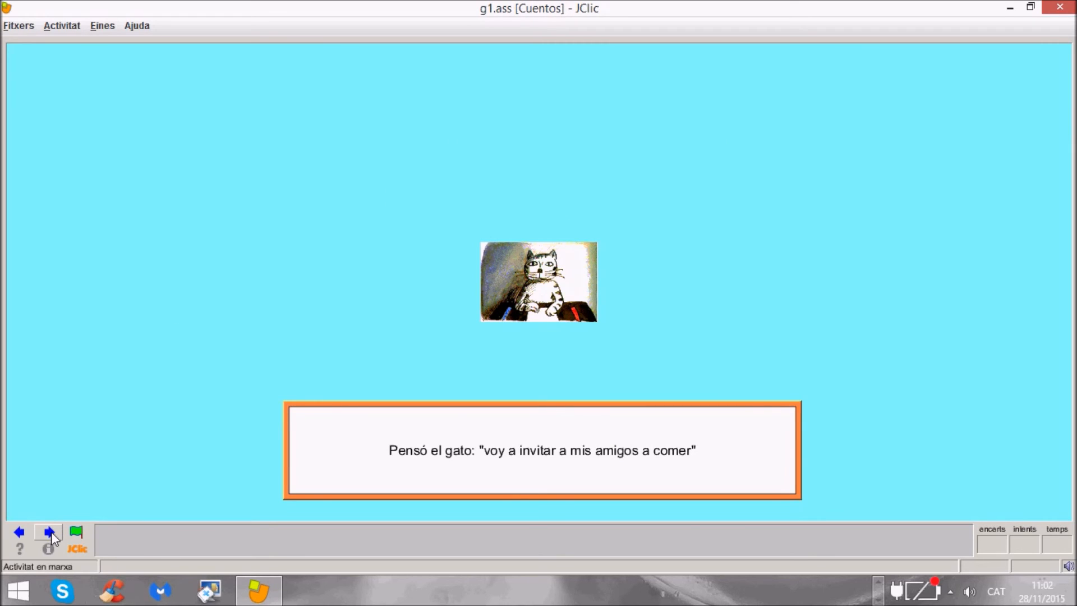
pyautogui.click(50, 532)
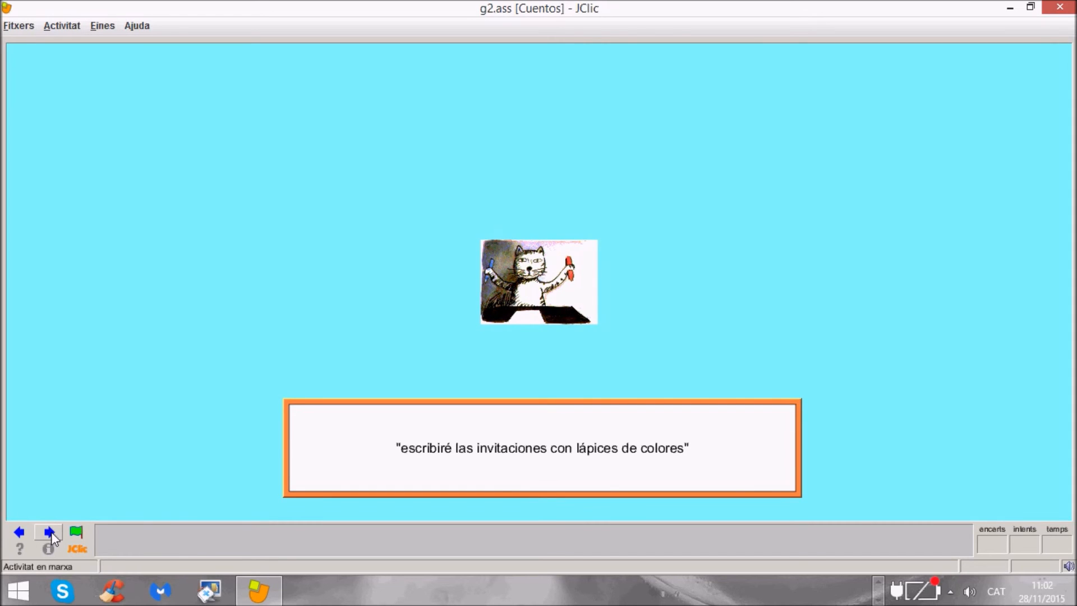
pyautogui.click(50, 532)
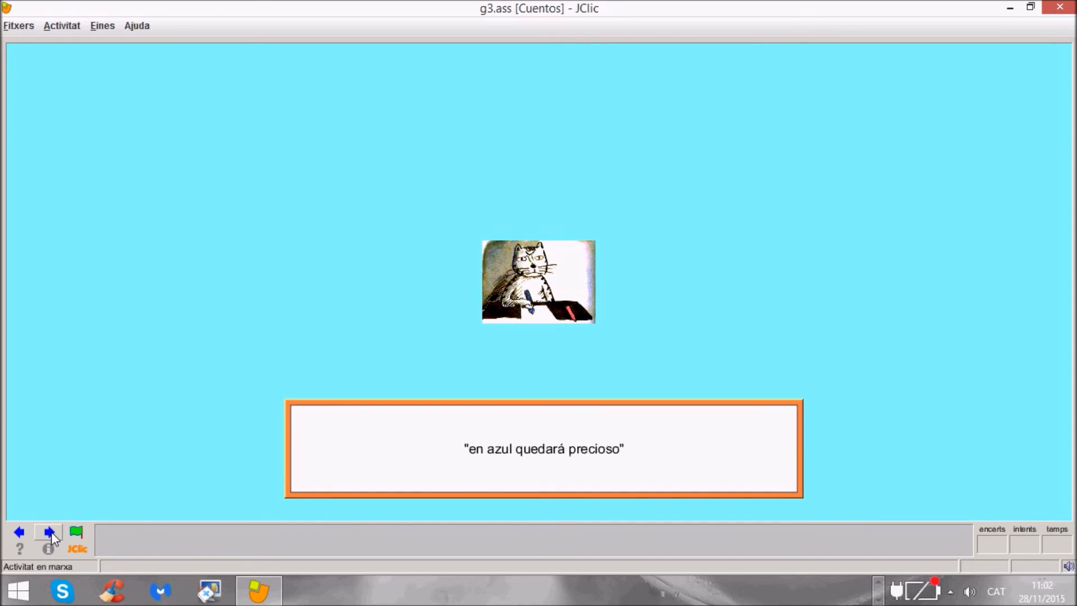
# Open the Biblioteca CPR MURCIA II 08/09 library and launch Actividades de lógica from the Infantil category.
pyautogui.click(111, 28)
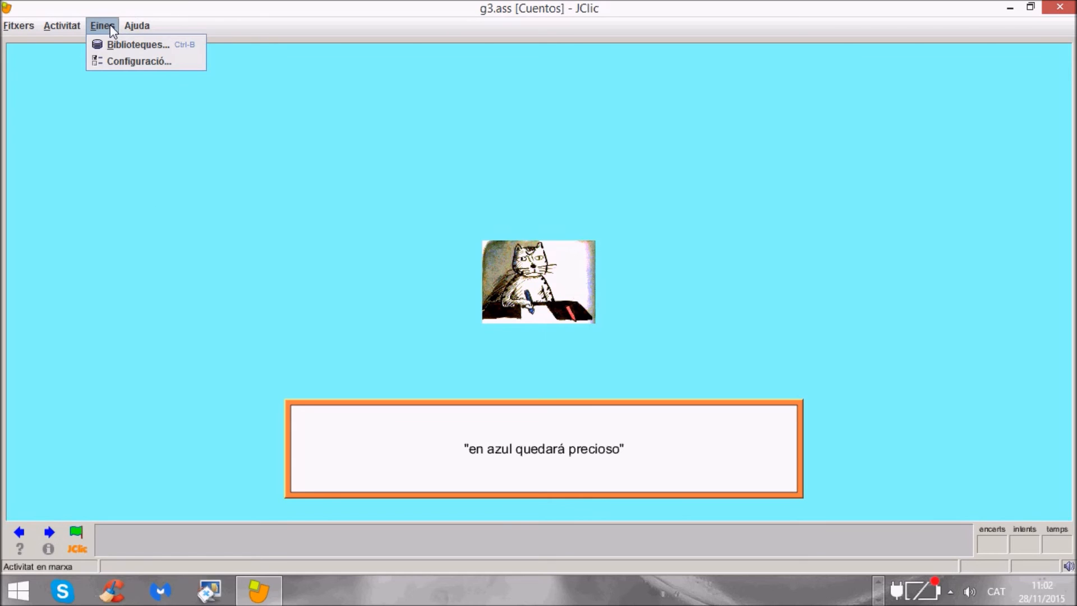
pyautogui.click(122, 46)
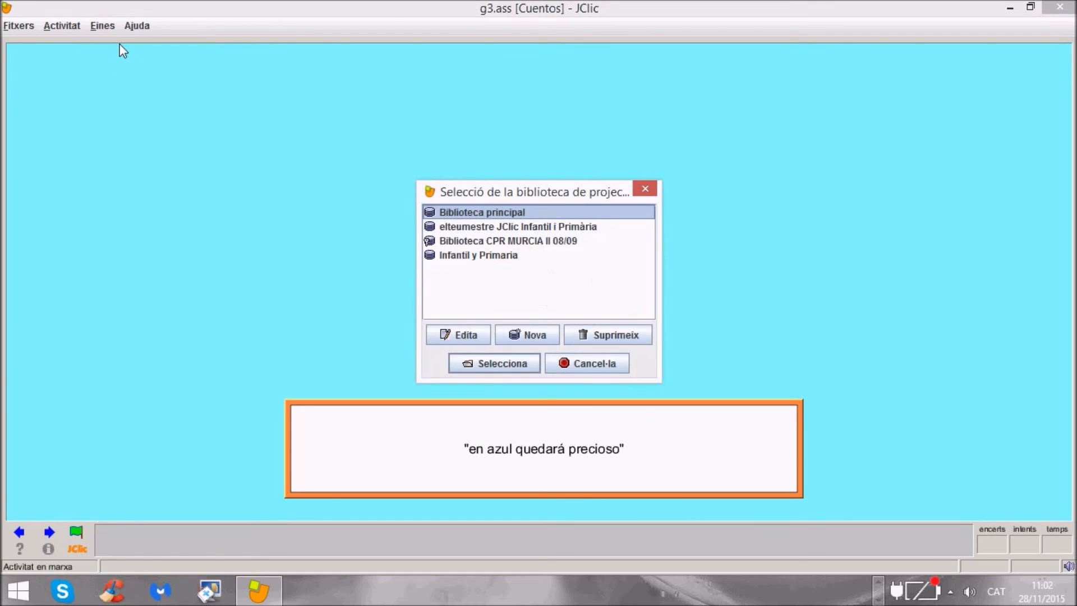
pyautogui.click(541, 242)
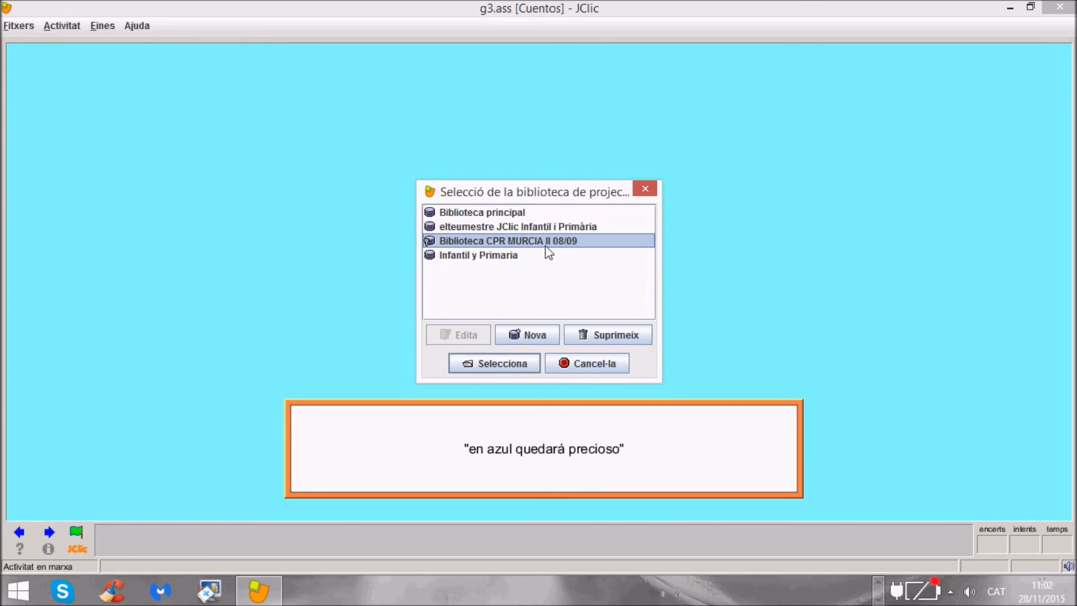
pyautogui.click(507, 365)
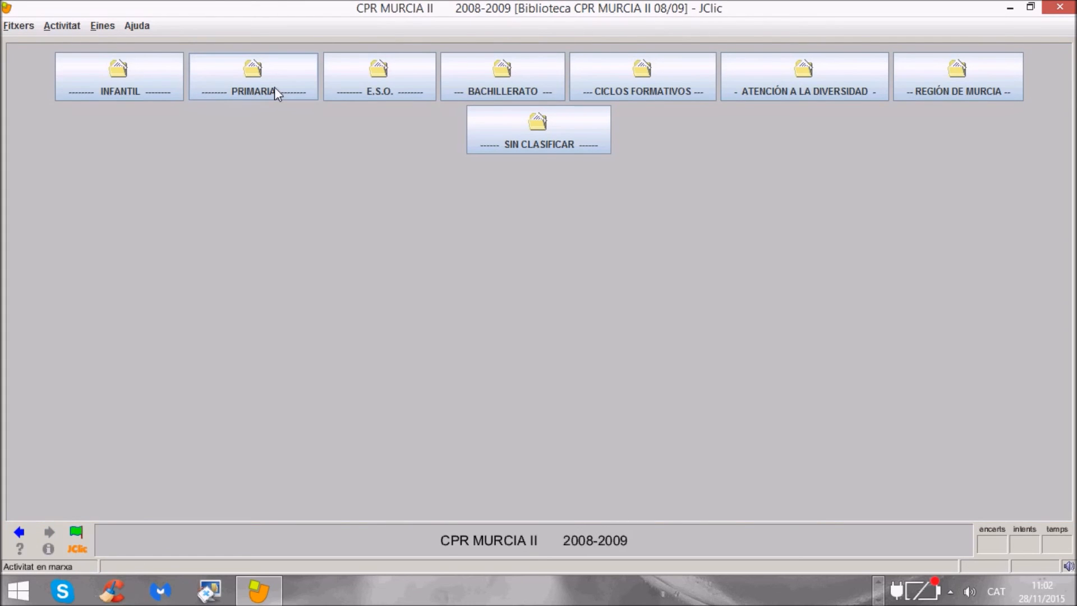
pyautogui.click(133, 87)
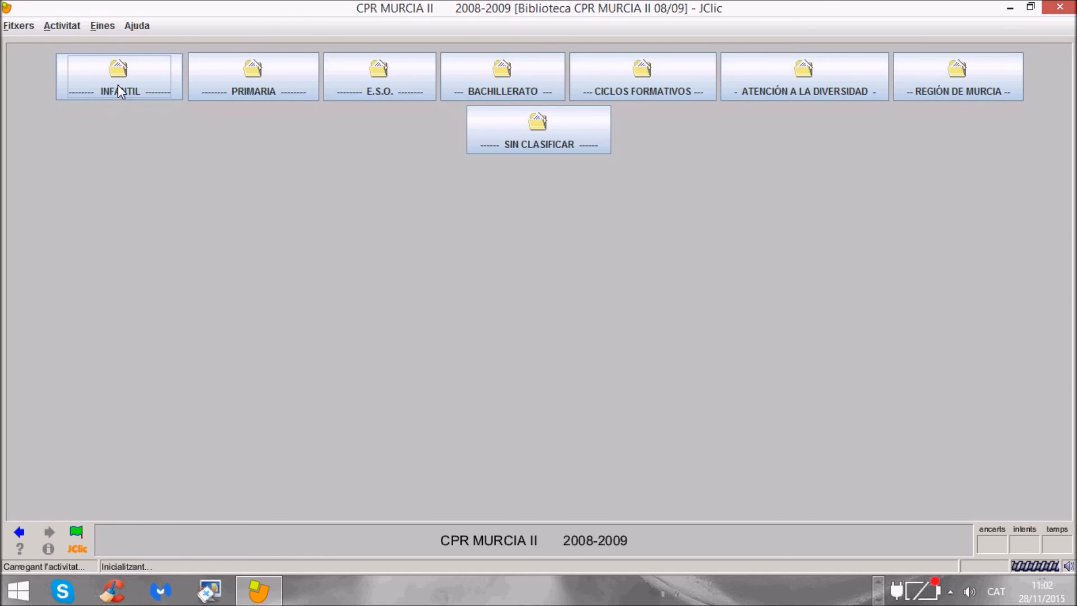
pyautogui.click(209, 87)
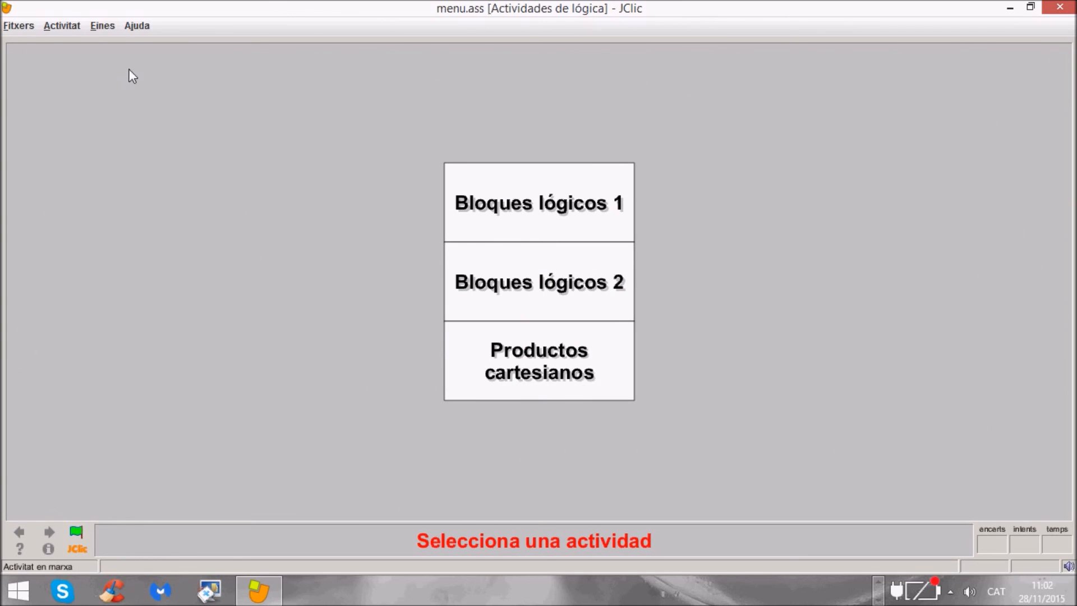
# Start Bloques lógicos 1, pass its title page and choose the option "Bloques lógicos con 1 ó 2 atributos".
pyautogui.click(542, 207)
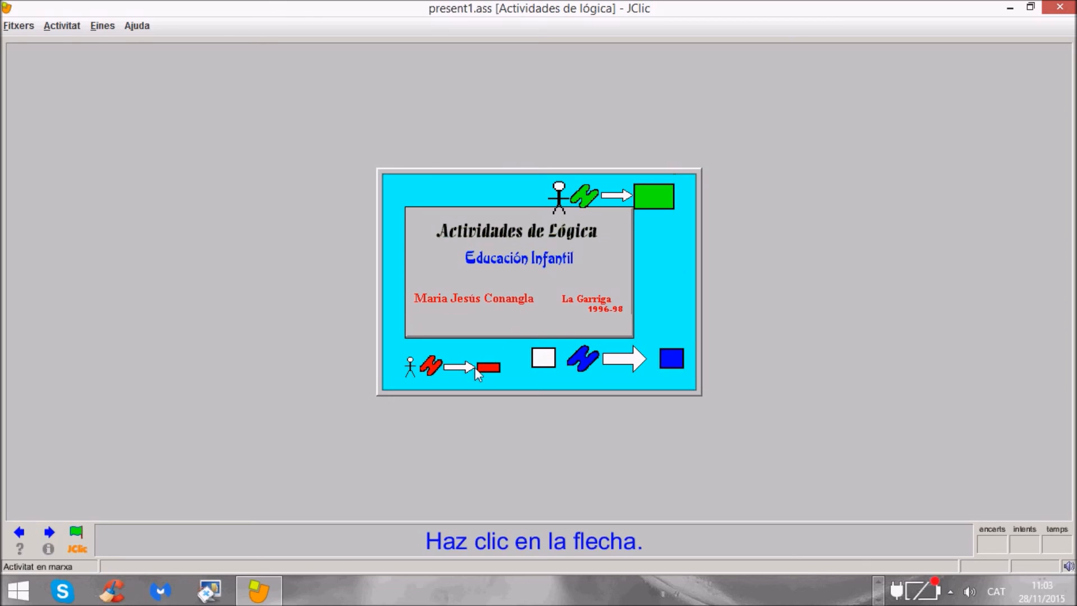
pyautogui.click(49, 532)
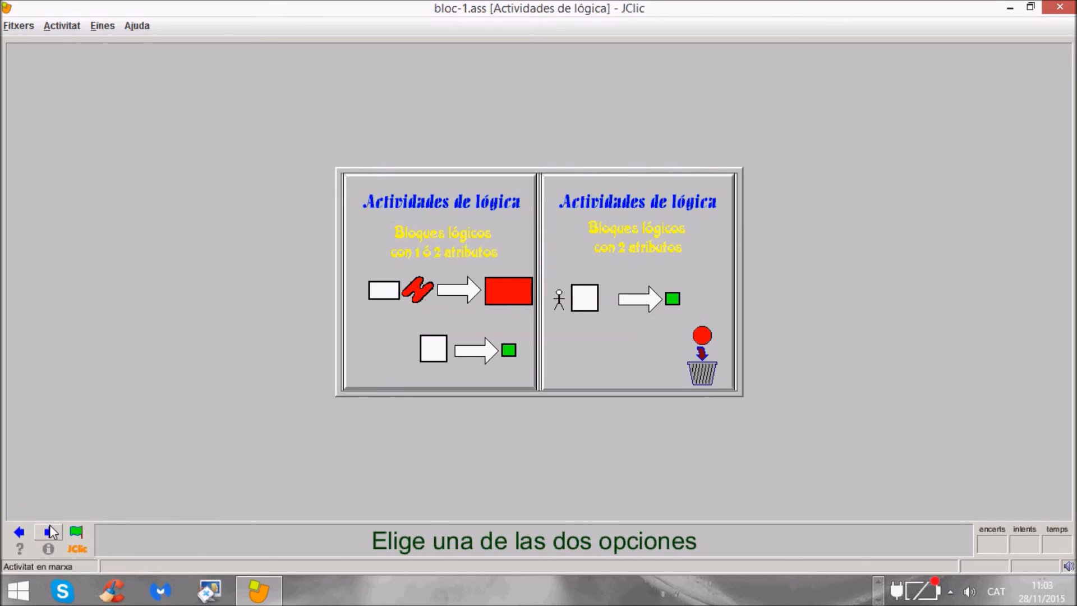
pyautogui.click(445, 253)
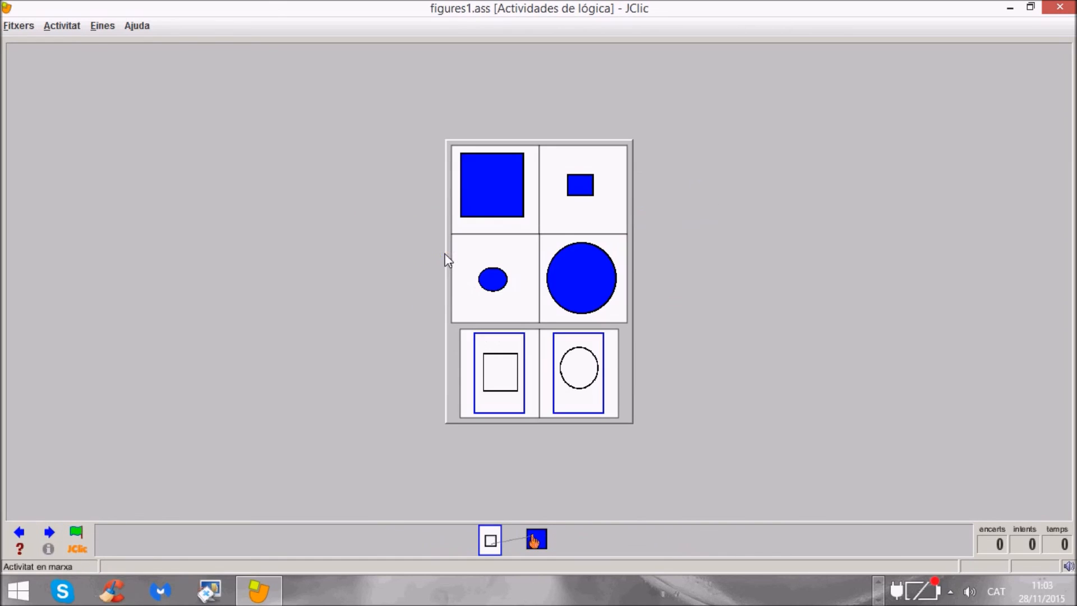
# Match both blue squares with the square outline and both blue circles with the circle outline to complete the activity.
pyautogui.click(480, 177)
pyautogui.click(508, 370)
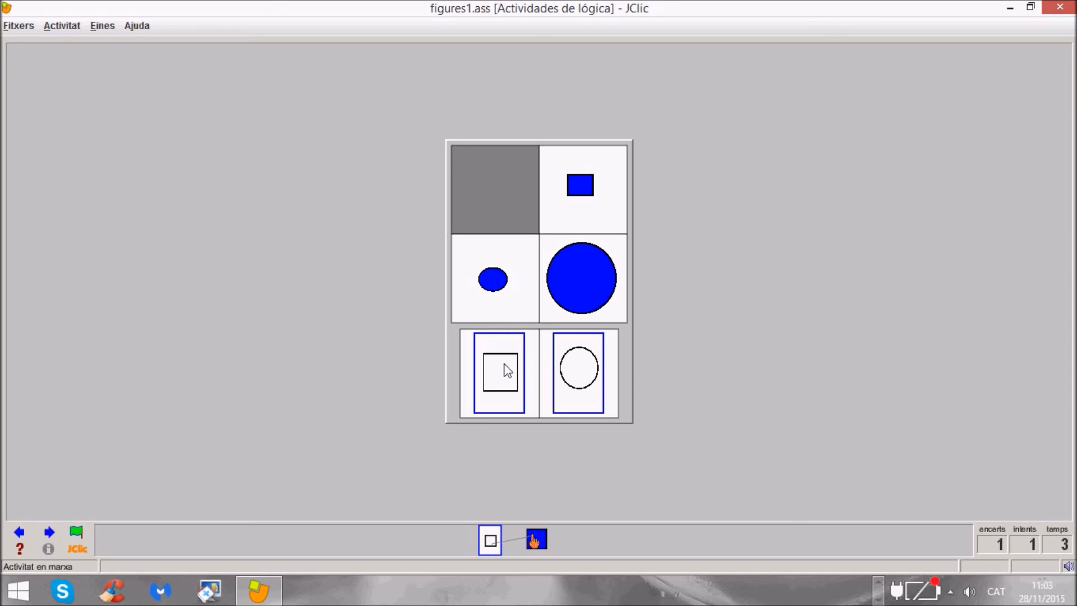
pyautogui.click(609, 178)
pyautogui.click(509, 365)
pyautogui.click(512, 279)
pyautogui.click(603, 388)
pyautogui.click(610, 262)
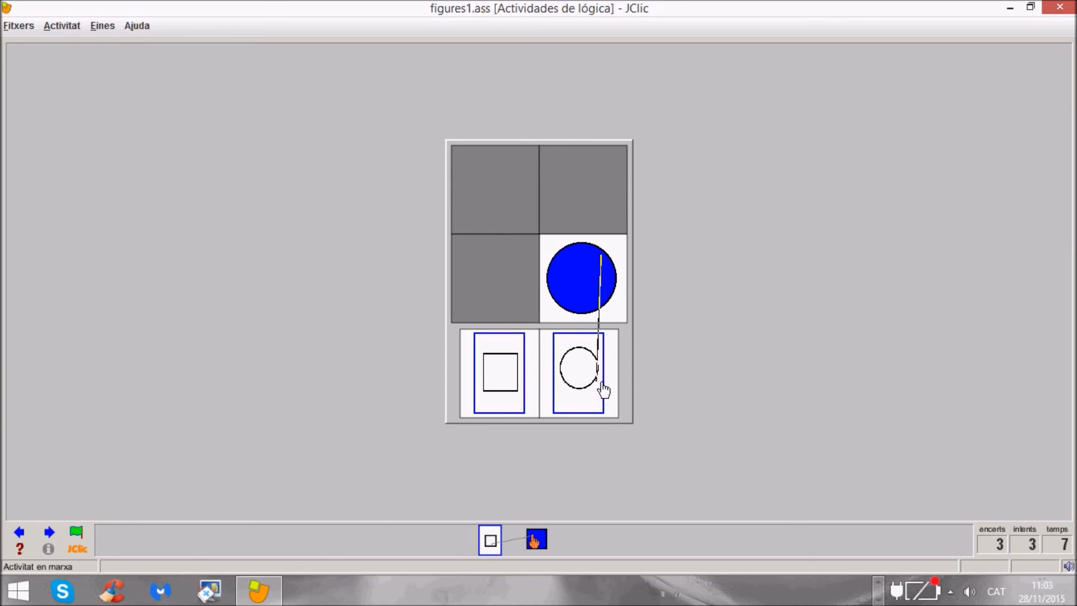
pyautogui.click(603, 386)
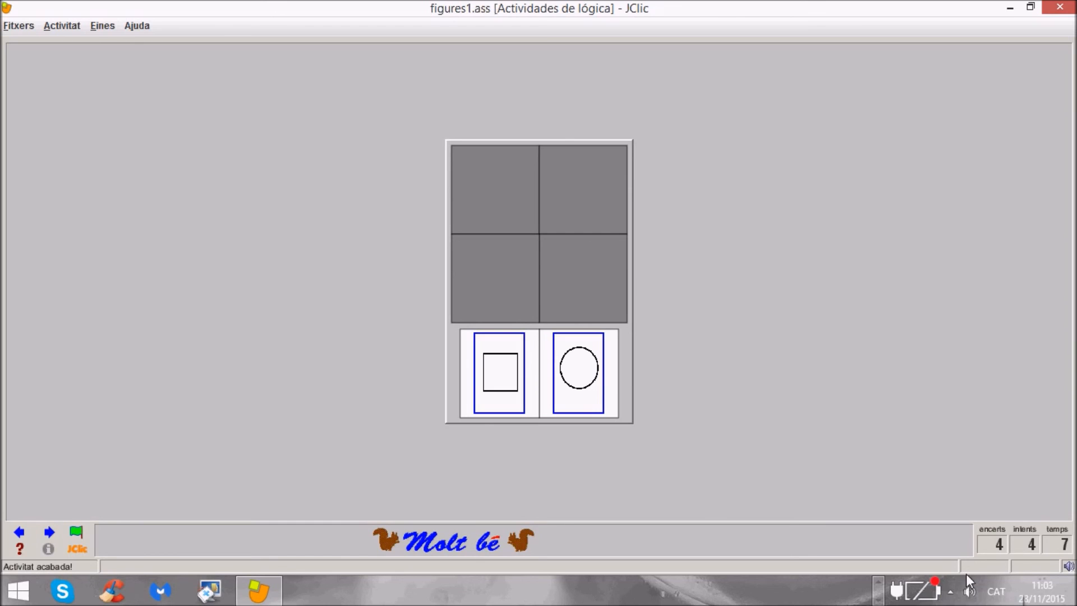
pyautogui.click(950, 593)
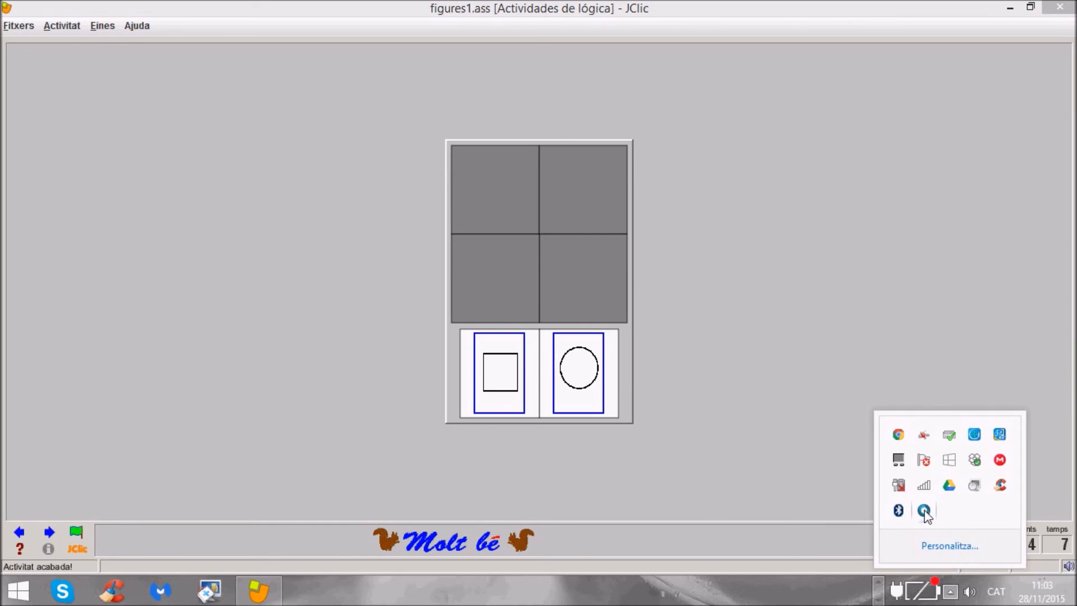